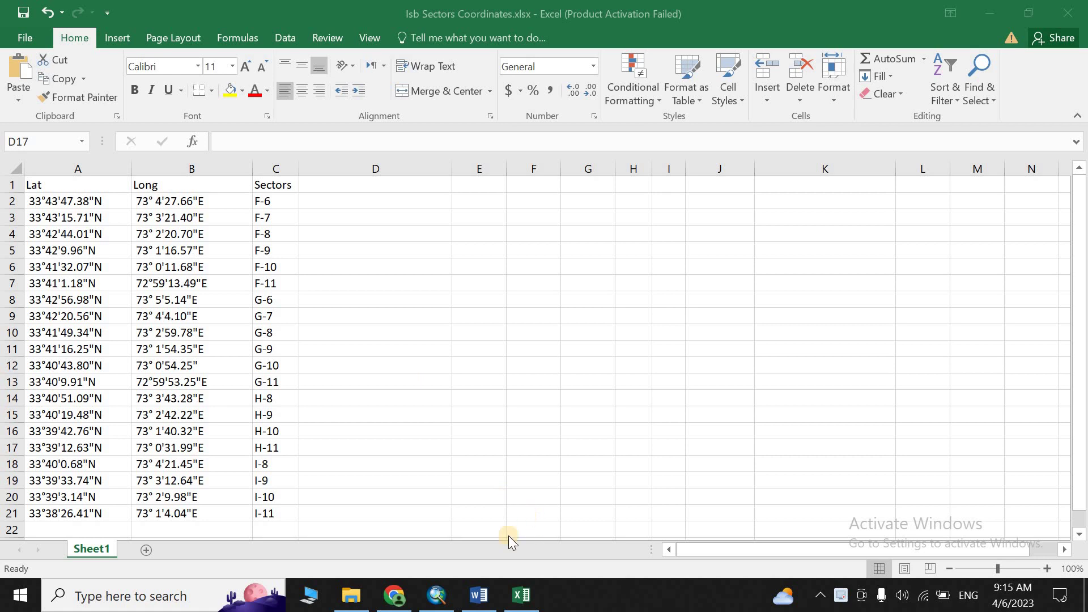
- Switch to the Word document DMS to DD and examine the Degree + Minute/60 + Second/3600 conversion formula
left_click(478, 595)
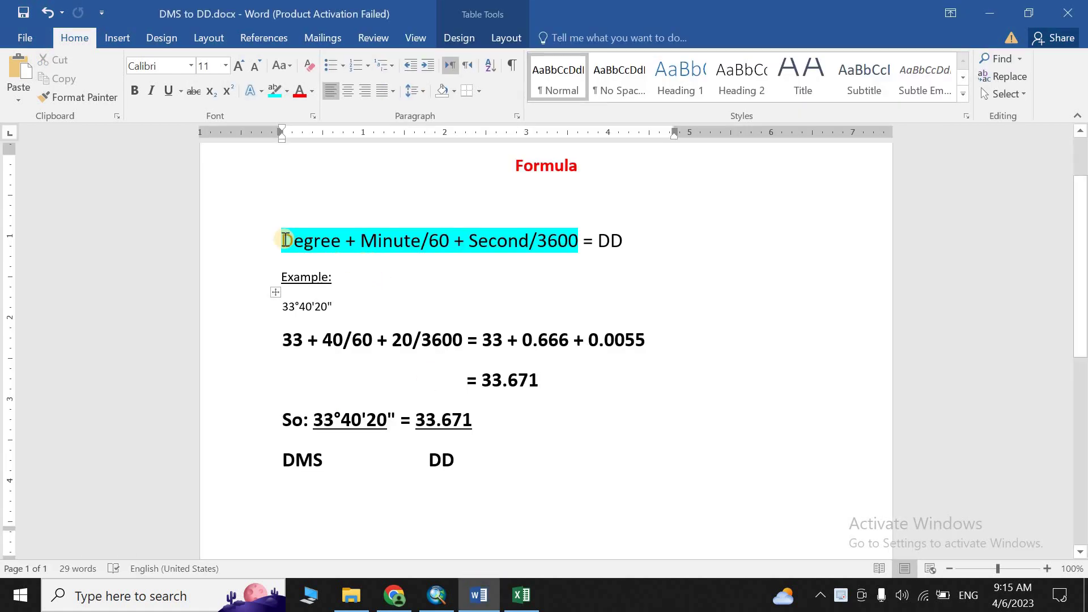
left_click_drag(320, 241, 367, 241)
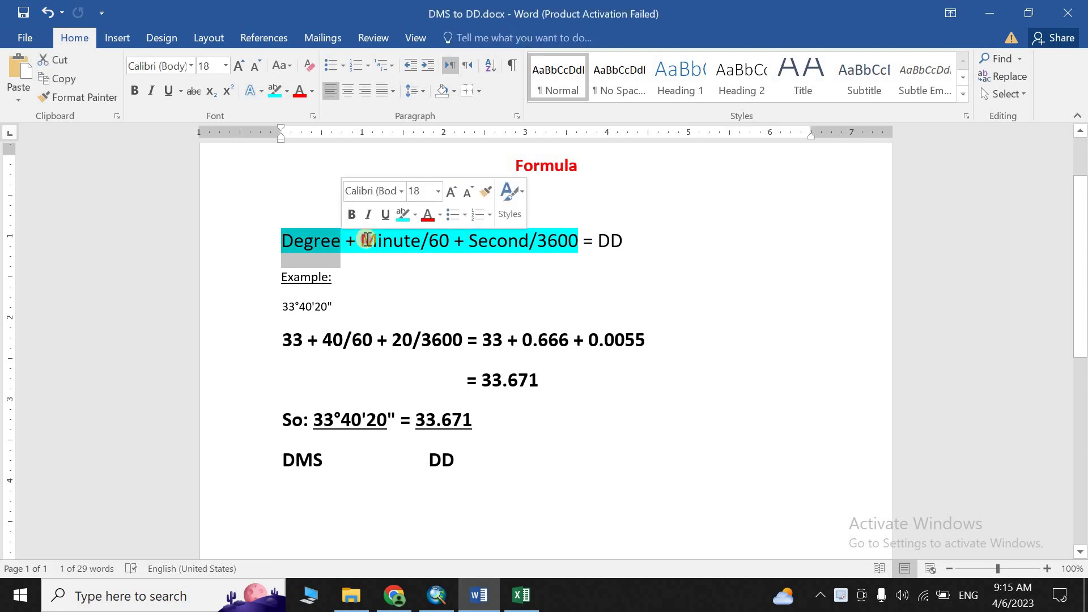
double_click(388, 241)
left_click_drag(440, 241, 622, 249)
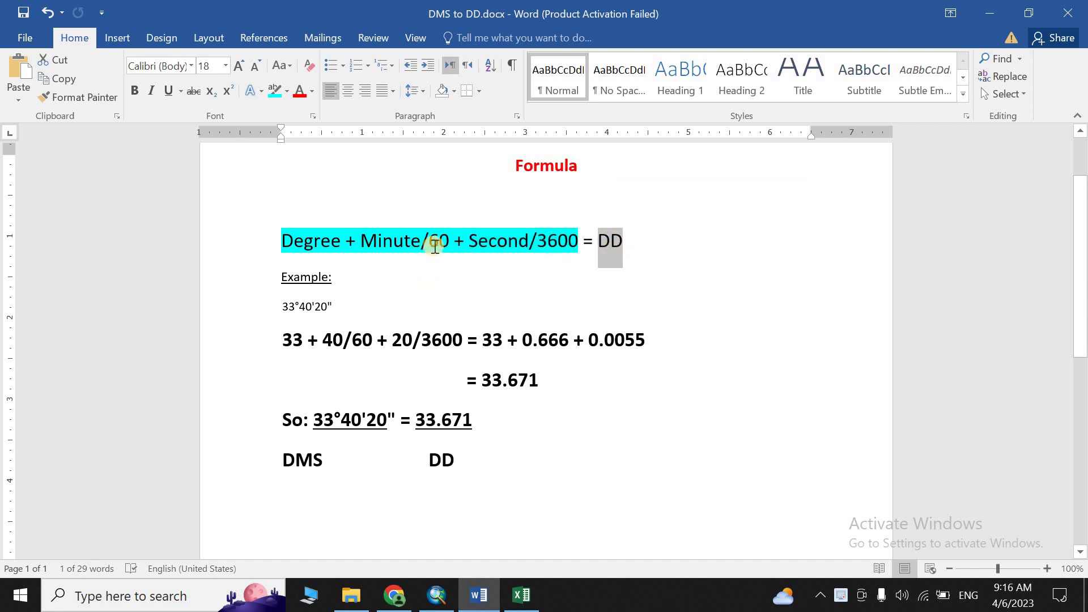
left_click_drag(432, 247, 447, 250)
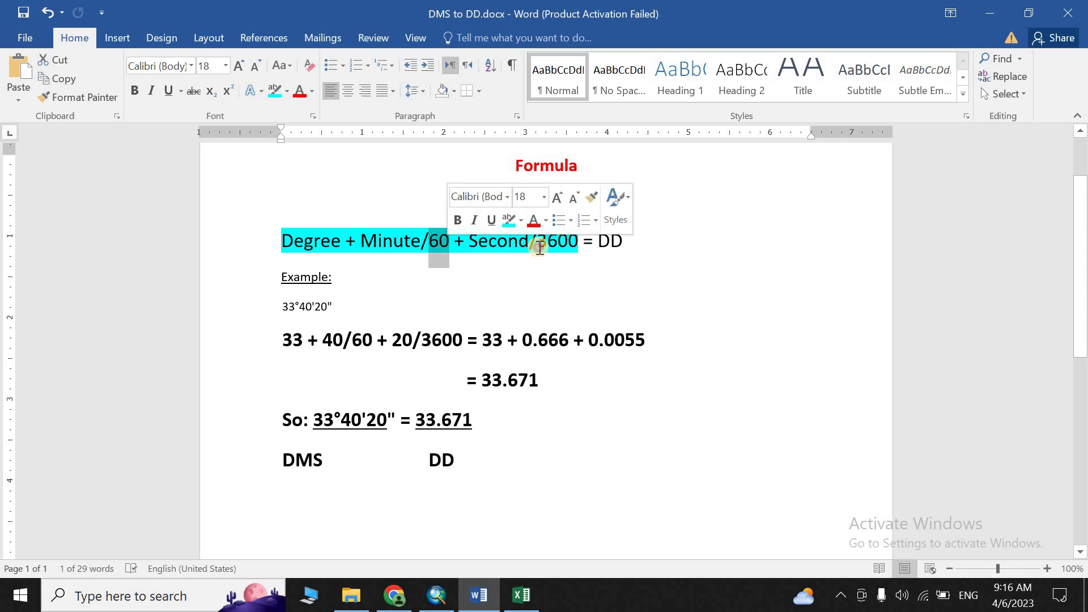
left_click_drag(540, 248, 579, 249)
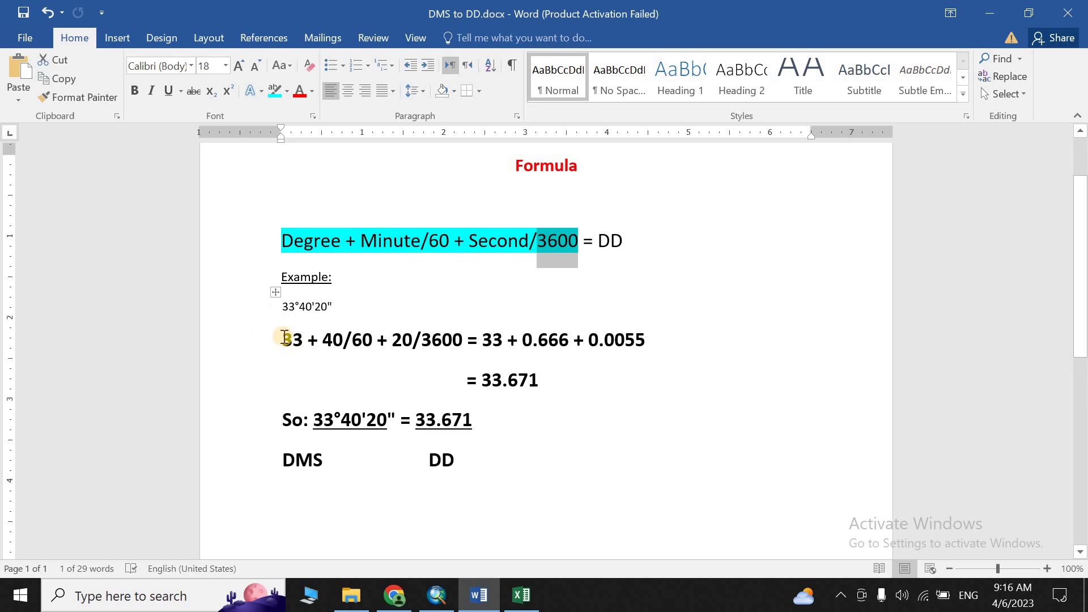
- Examine the worked example converting 33°40'20" to decimal degrees, comparing each term with the formula
left_click_drag(287, 339, 312, 340)
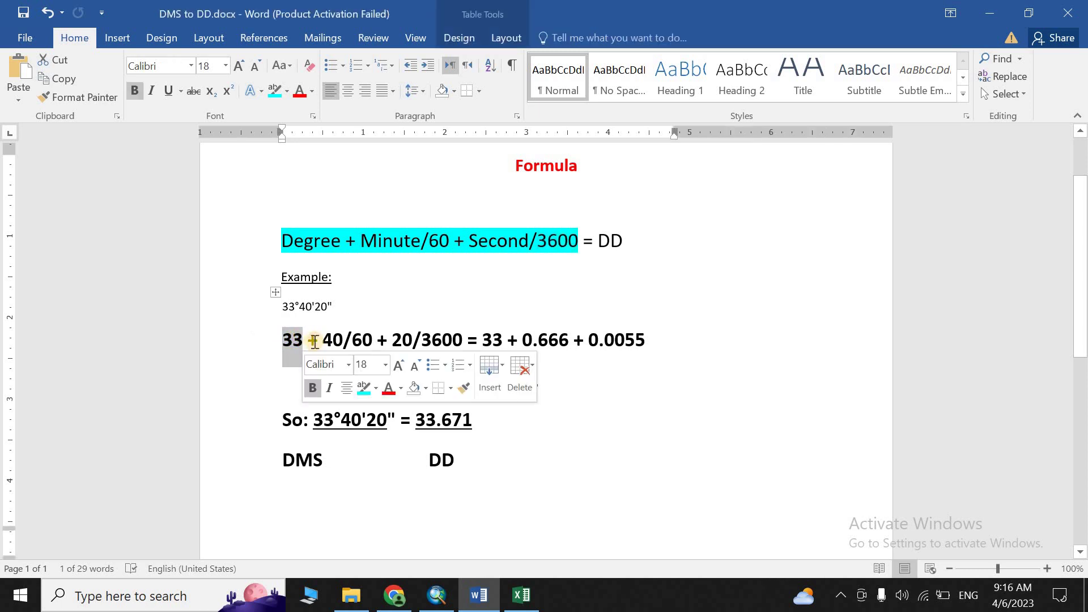
left_click_drag(308, 242, 363, 244)
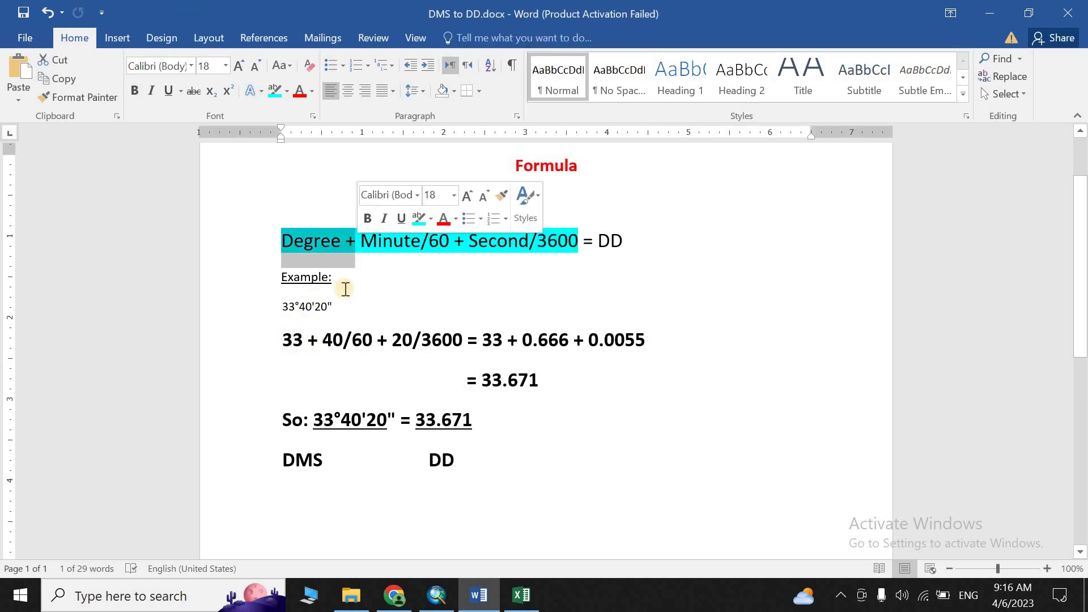
left_click(378, 242)
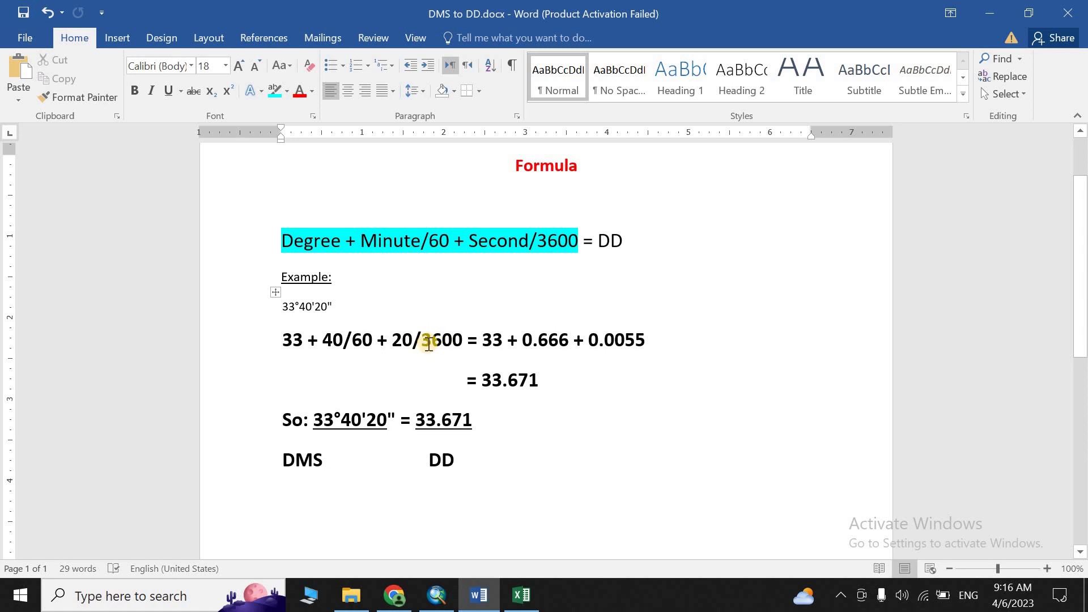
left_click_drag(282, 339, 457, 344)
left_click(492, 340)
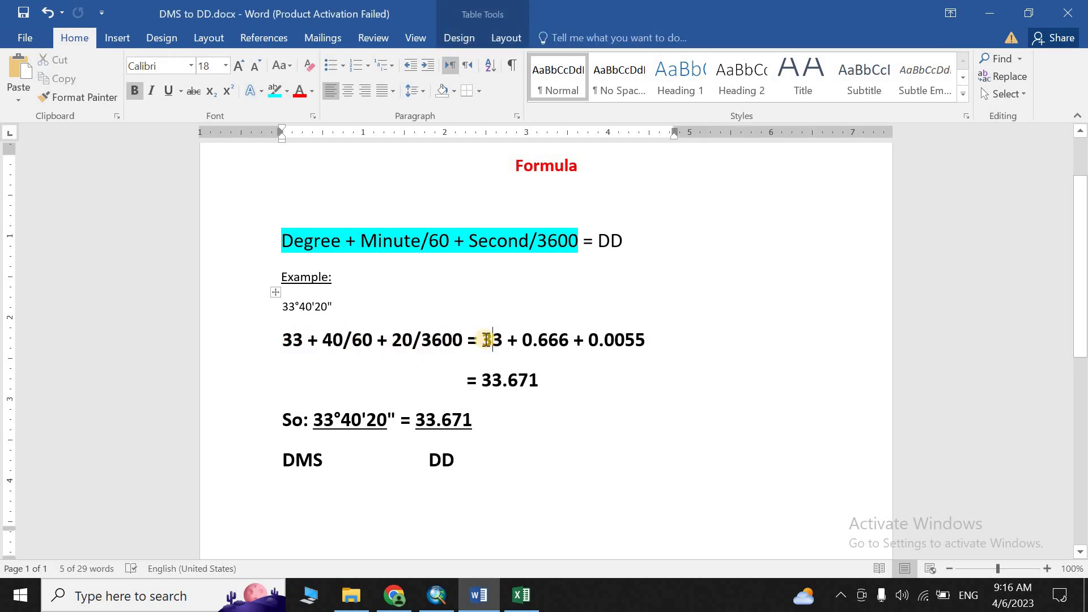
double_click(505, 341)
left_click(351, 340)
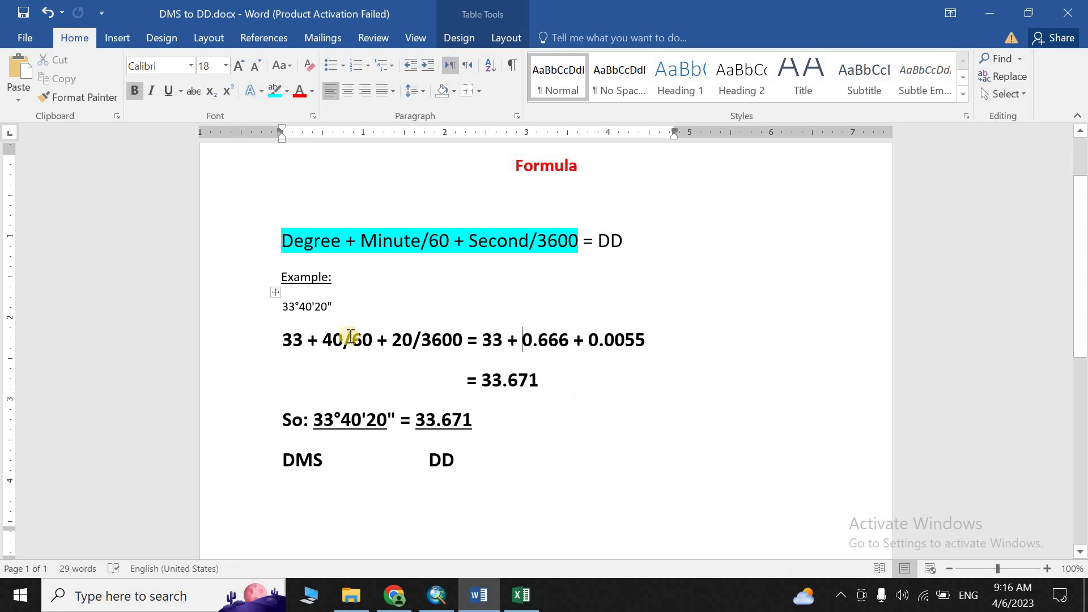
left_click(524, 341)
left_click_drag(486, 382, 529, 394)
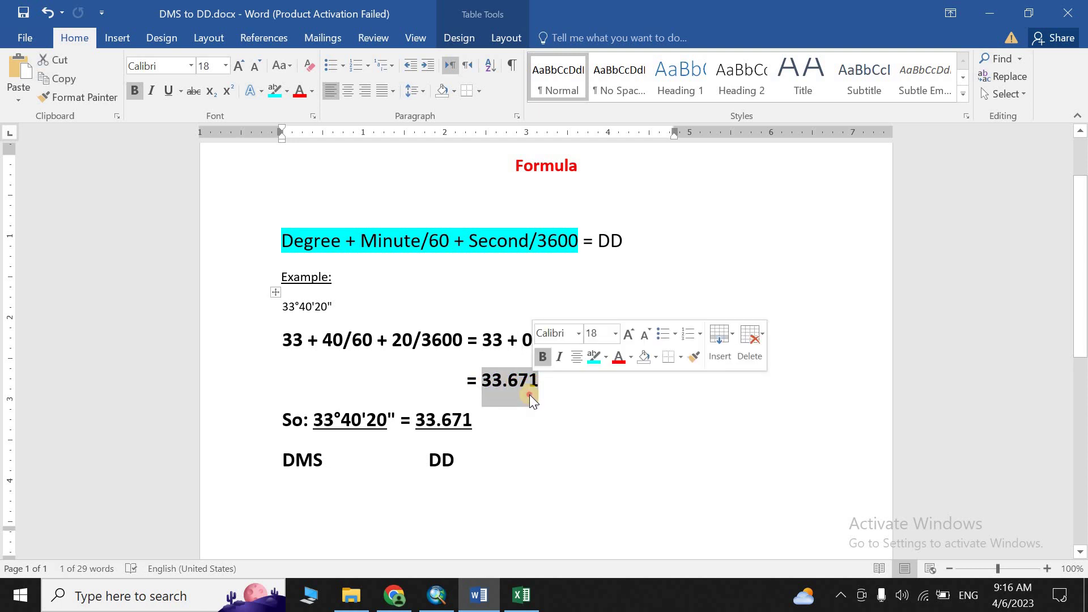
left_click(529, 395)
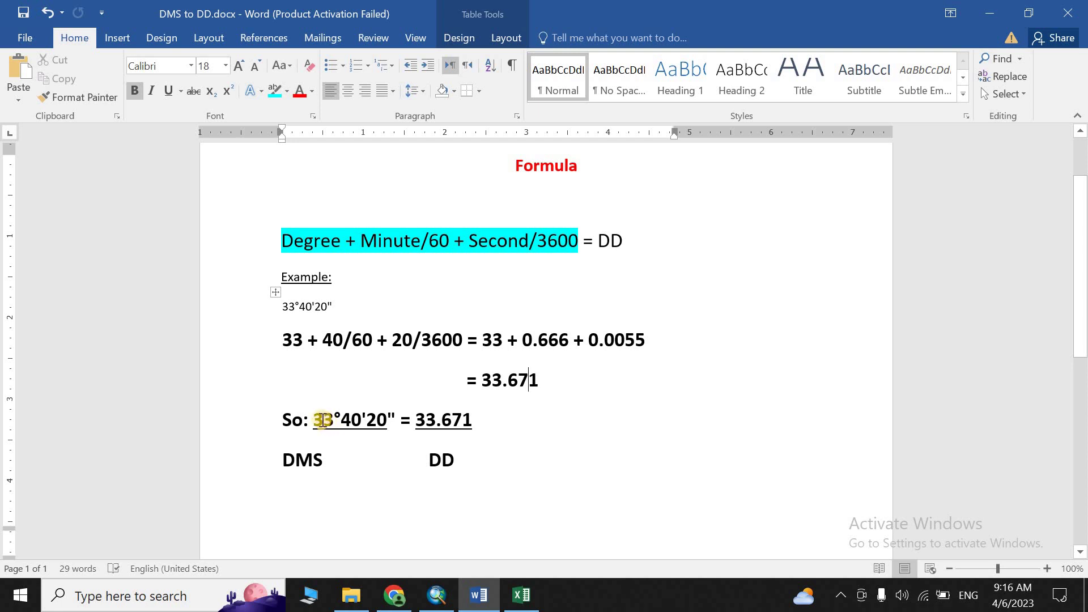
left_click_drag(316, 419, 390, 419)
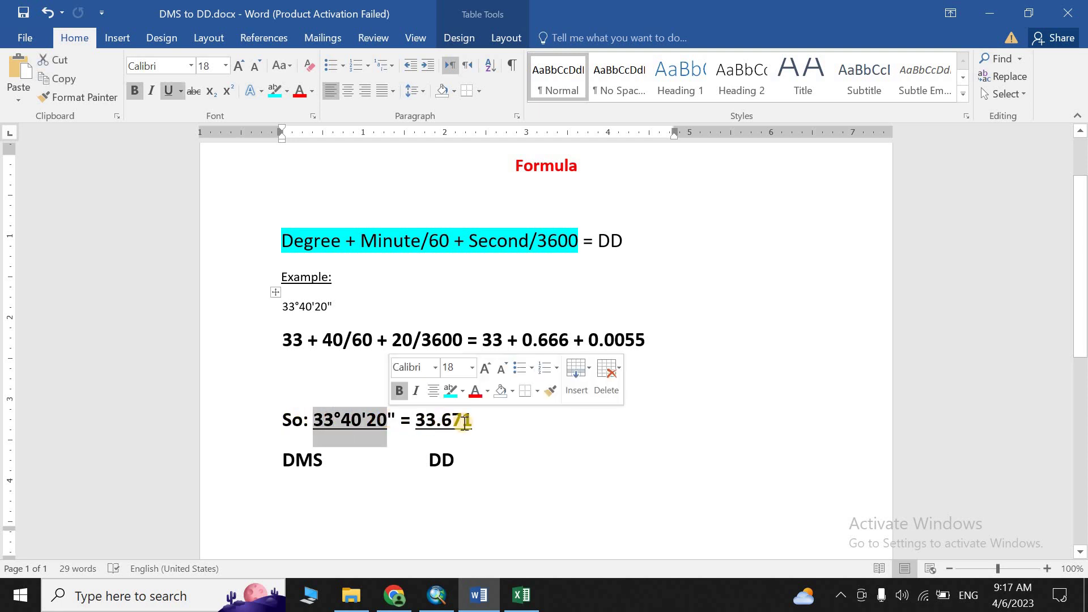
left_click(474, 421)
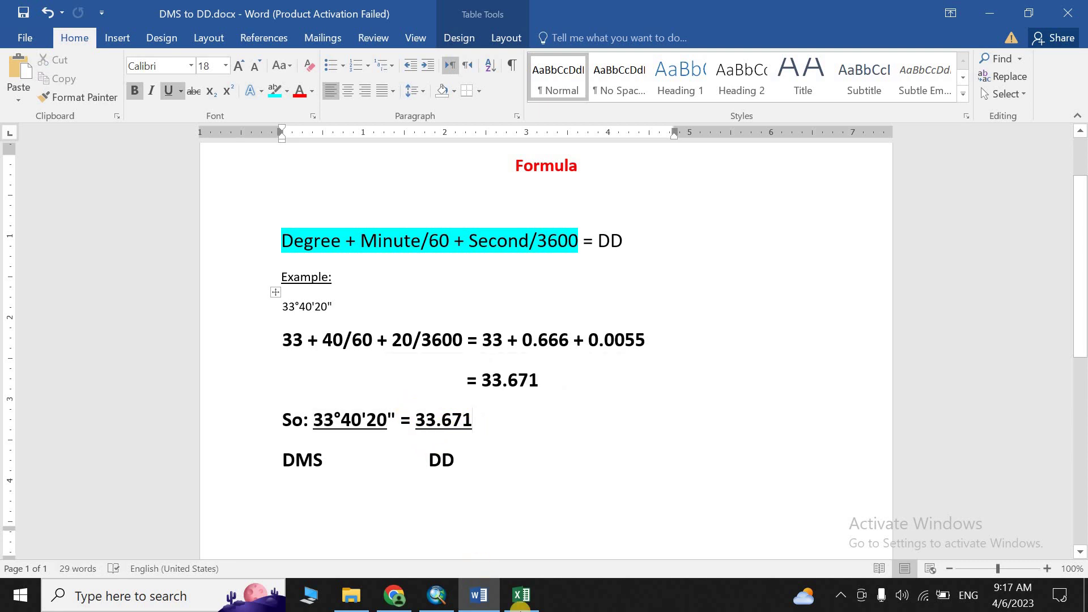
- Switch to the Isb Sectors Coordinates workbook in Excel and narrow the empty columns K and D
left_click(521, 595)
left_click(214, 328)
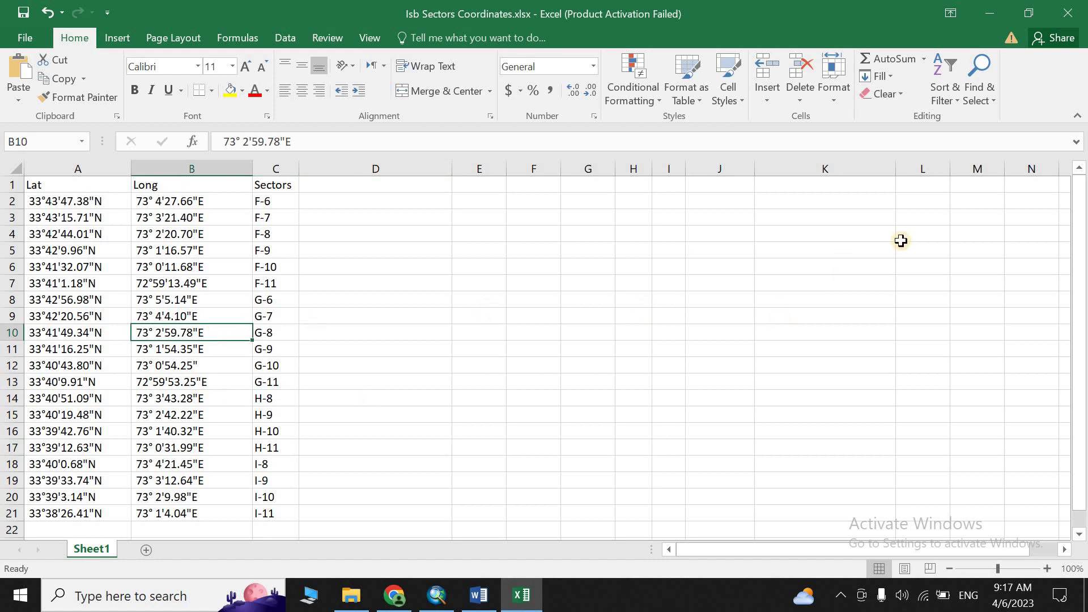
left_click_drag(894, 168, 829, 170)
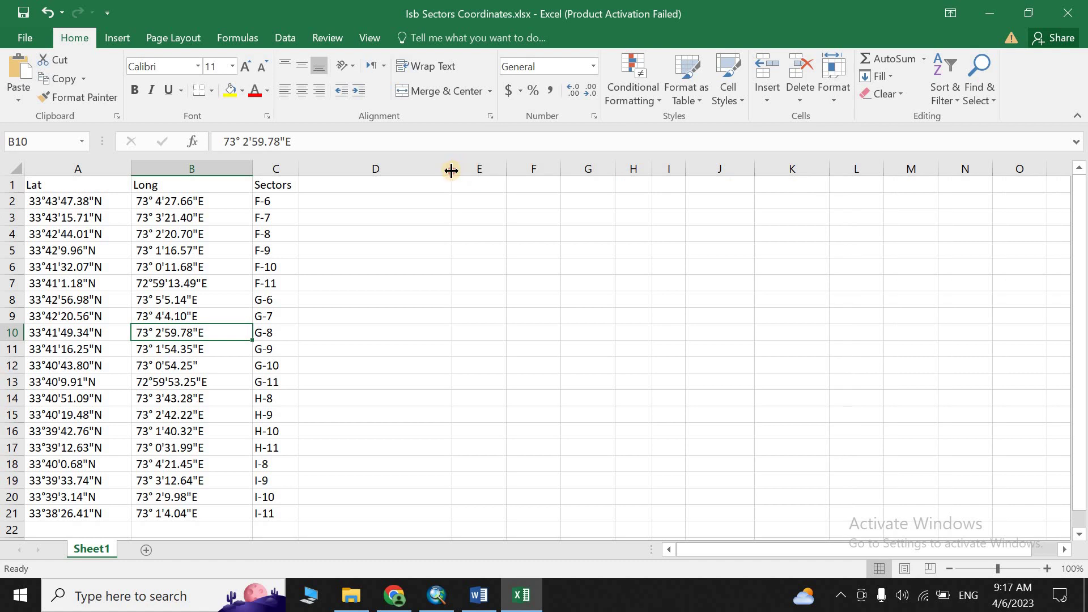
left_click_drag(451, 169, 327, 180)
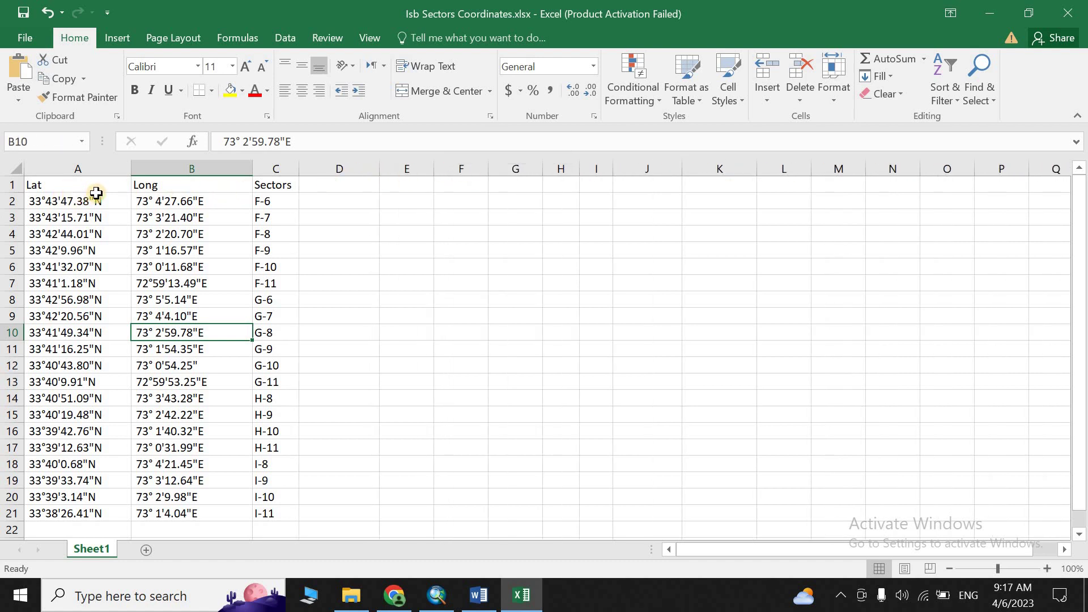
left_click(343, 168)
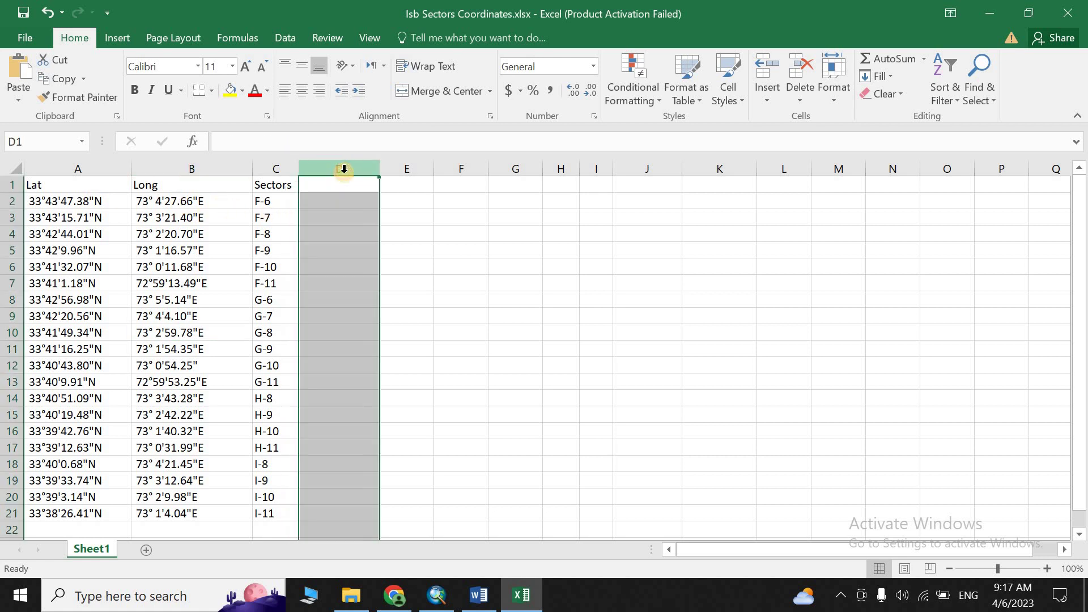
left_click(398, 168)
left_click(462, 169)
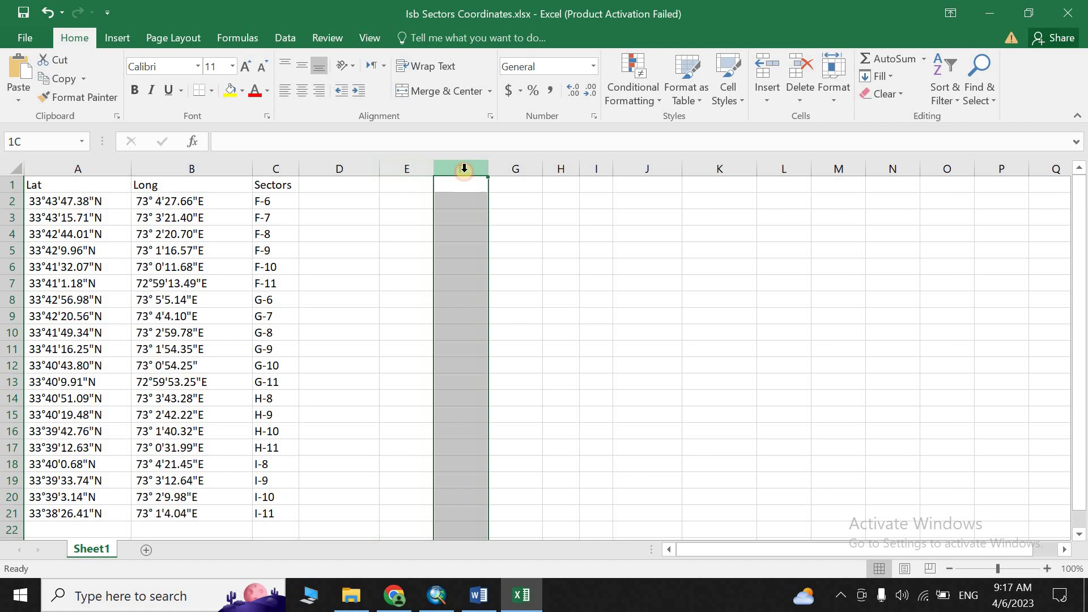
left_click(518, 169)
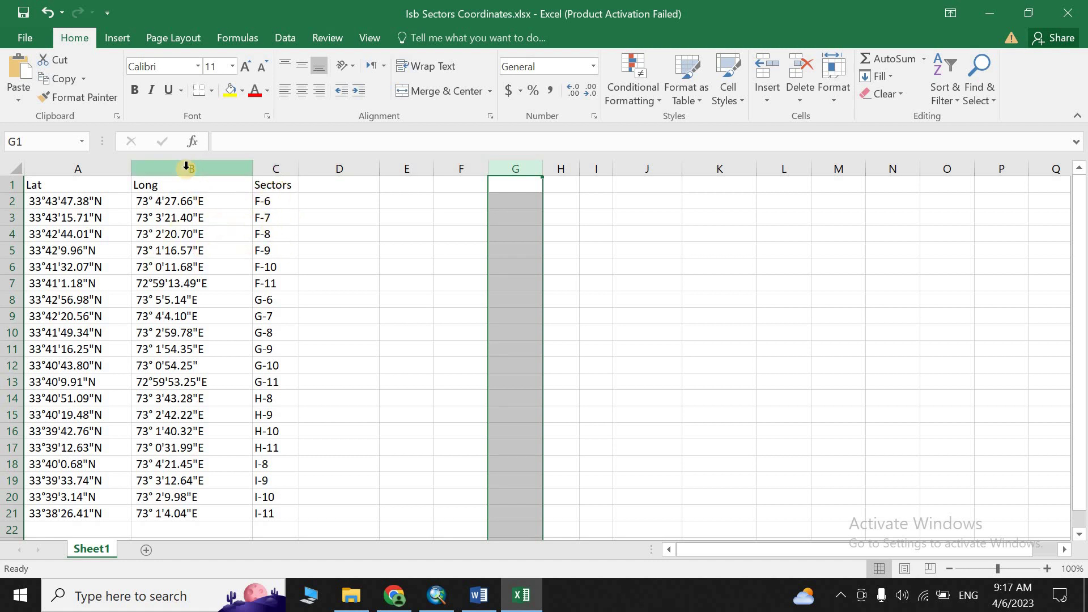
- Move the Long and Sectors columns from B and C to columns O and P
left_click_drag(187, 169, 266, 171)
right_click(268, 171)
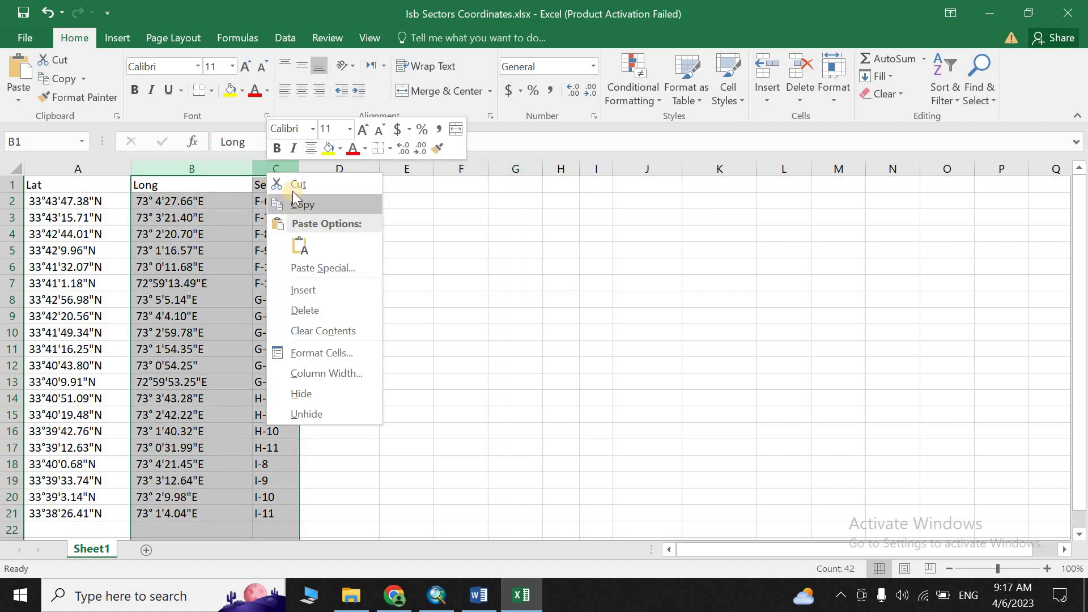
left_click(297, 184)
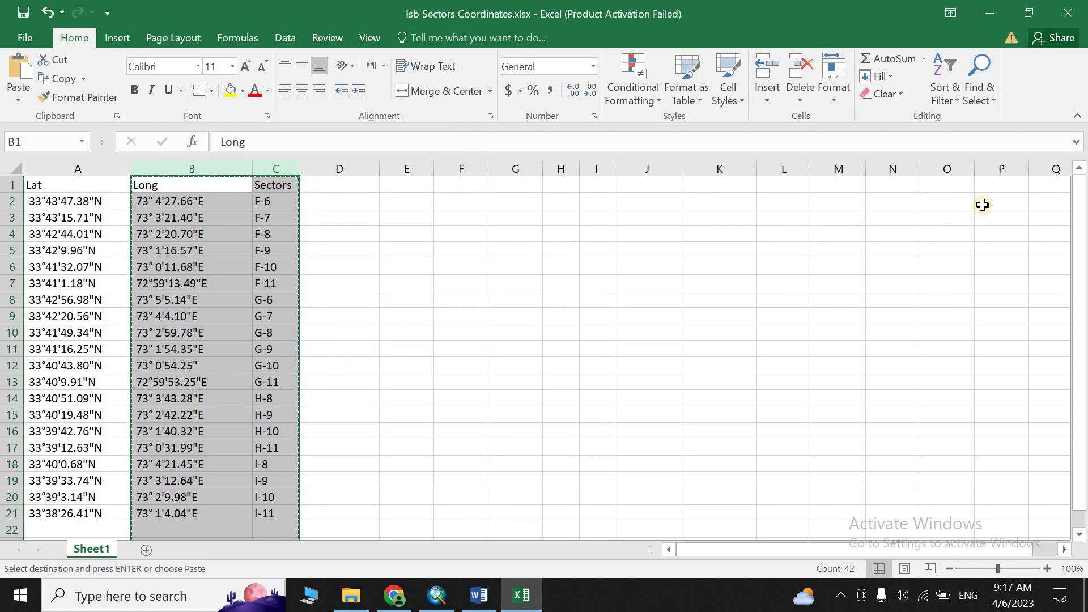
left_click(945, 168)
right_click(945, 168)
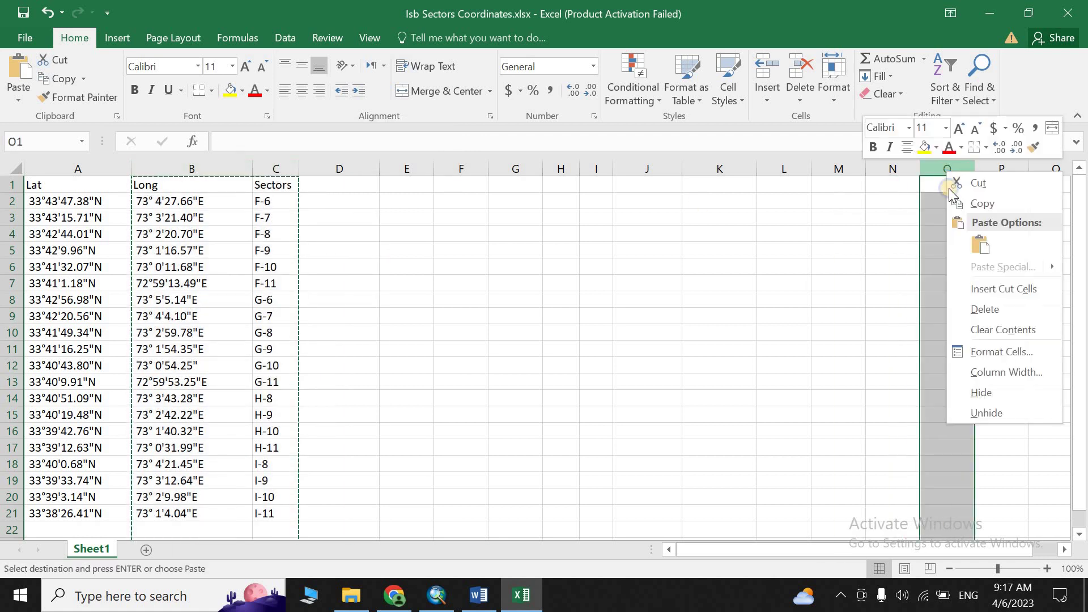
left_click(984, 248)
left_click(381, 266)
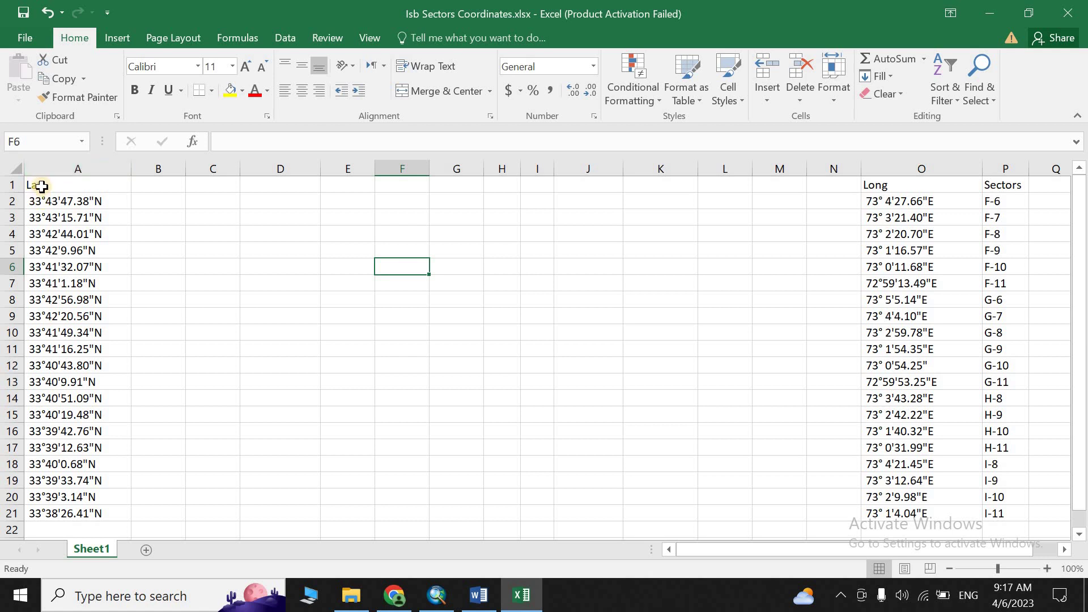
- Narrow the empty column D beside the Lat data a little further
left_click(151, 169)
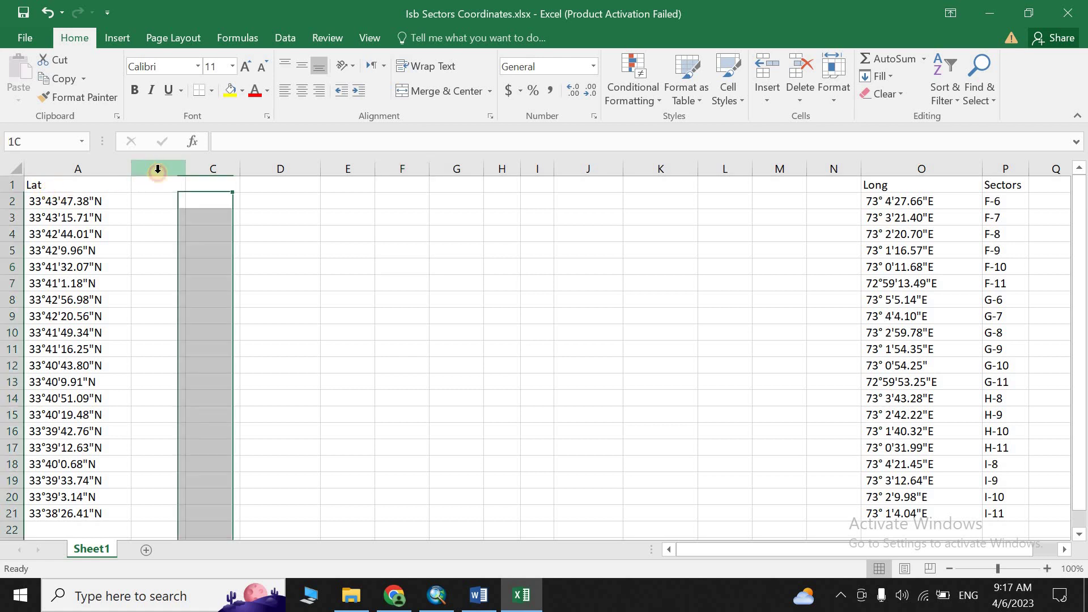
left_click(218, 169)
left_click(269, 169)
left_click_drag(321, 172, 299, 181)
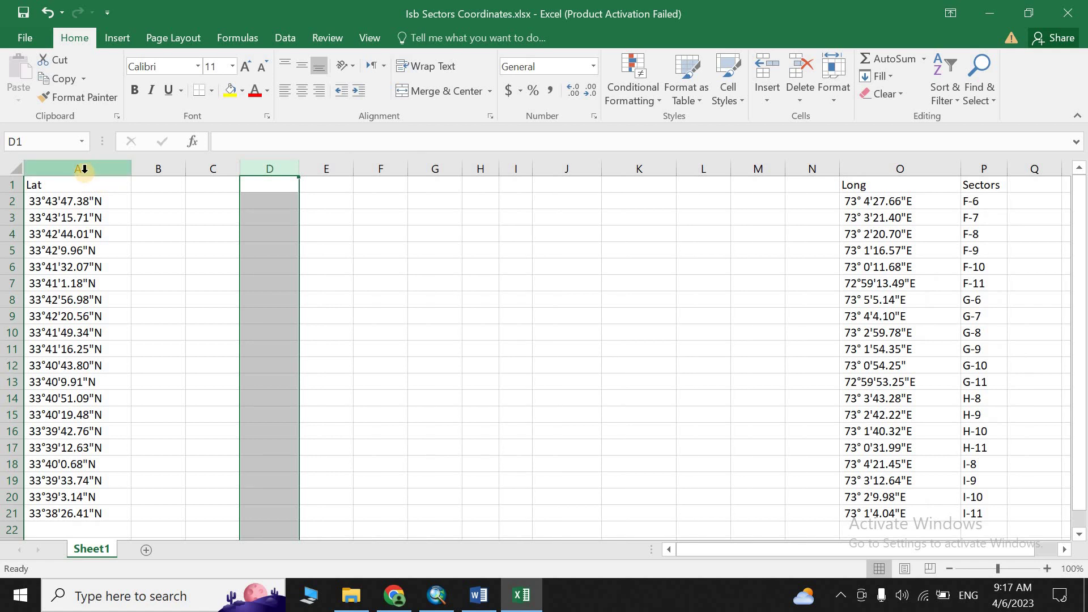
- Start Text to Columns on the Lat column and choose Fixed width as the data type
left_click(84, 169)
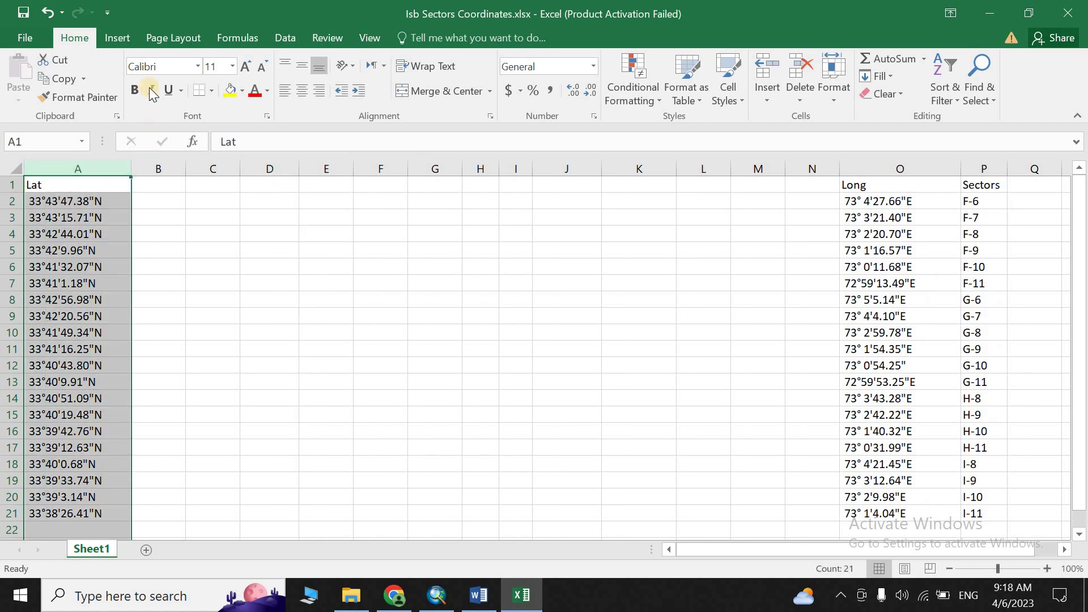
left_click(286, 38)
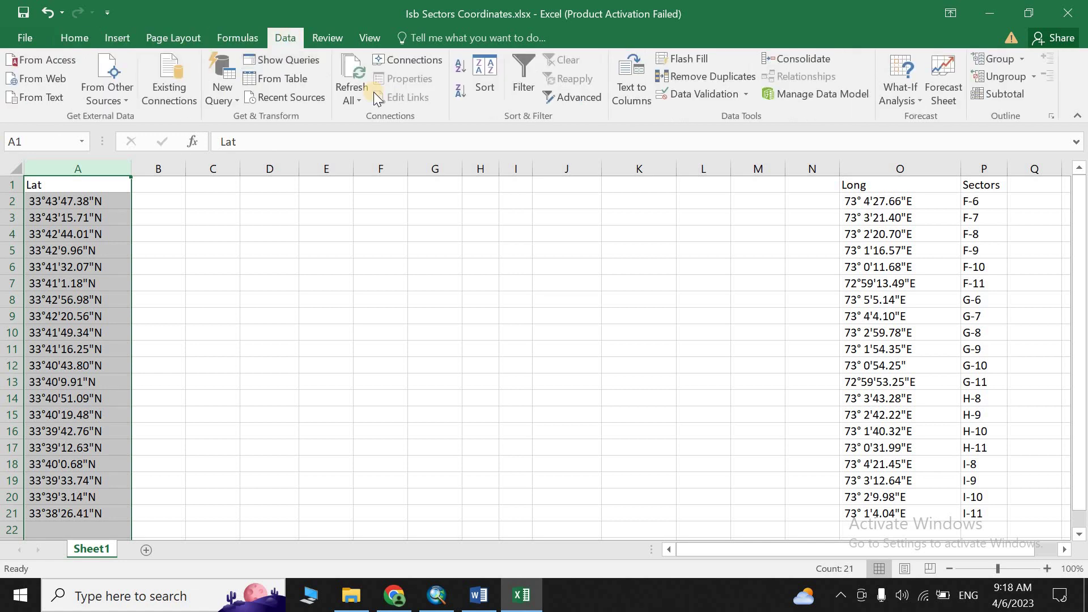
left_click(630, 70)
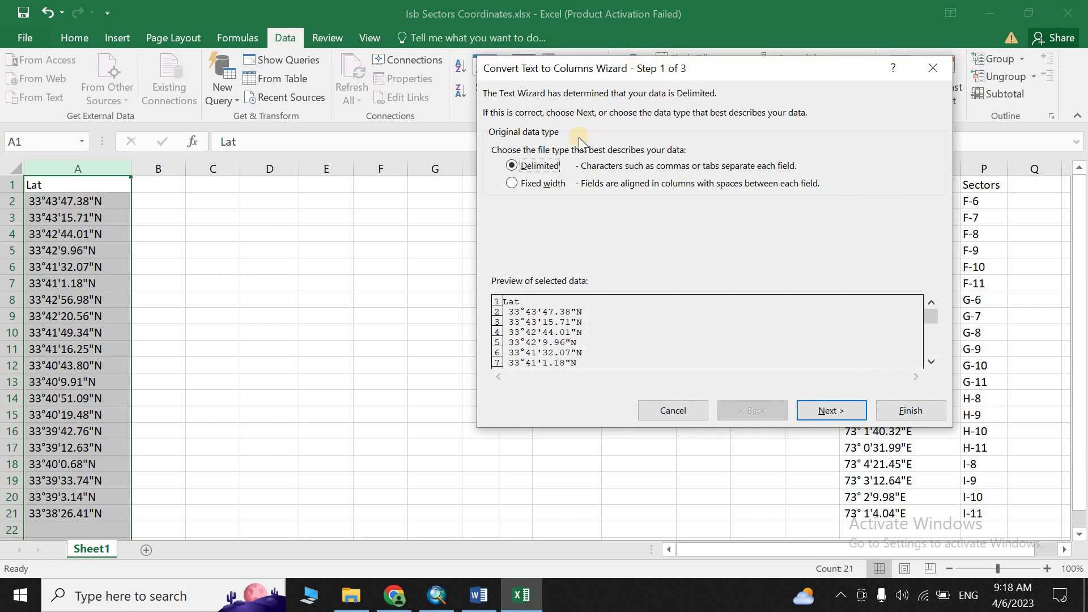
left_click(536, 182)
left_click(828, 412)
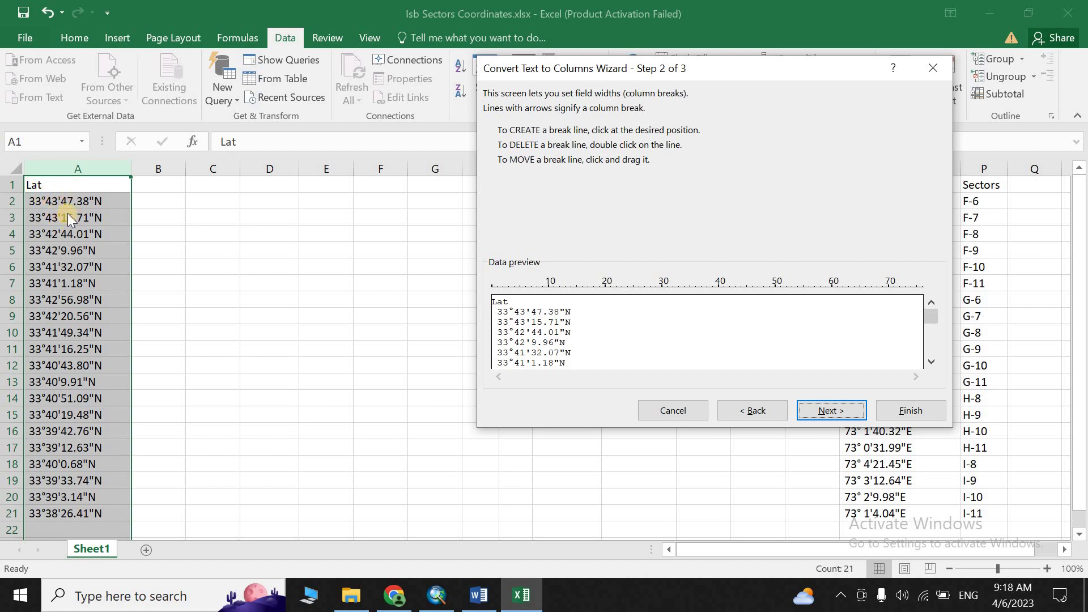
- Split the Lat column at break positions 3, 4, 6, 7, 12 and 14 in General format, with destination $A$1
left_click(508, 297)
left_click_drag(513, 291, 512, 291)
left_click(523, 290)
left_click(529, 290)
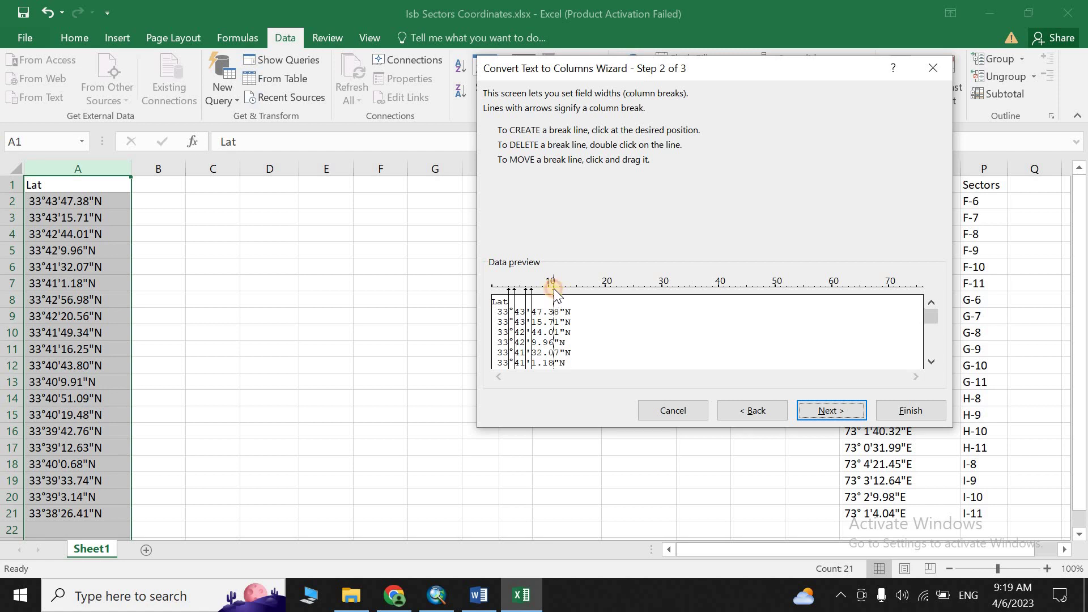
left_click_drag(553, 288, 560, 290)
left_click(570, 291)
left_click(830, 410)
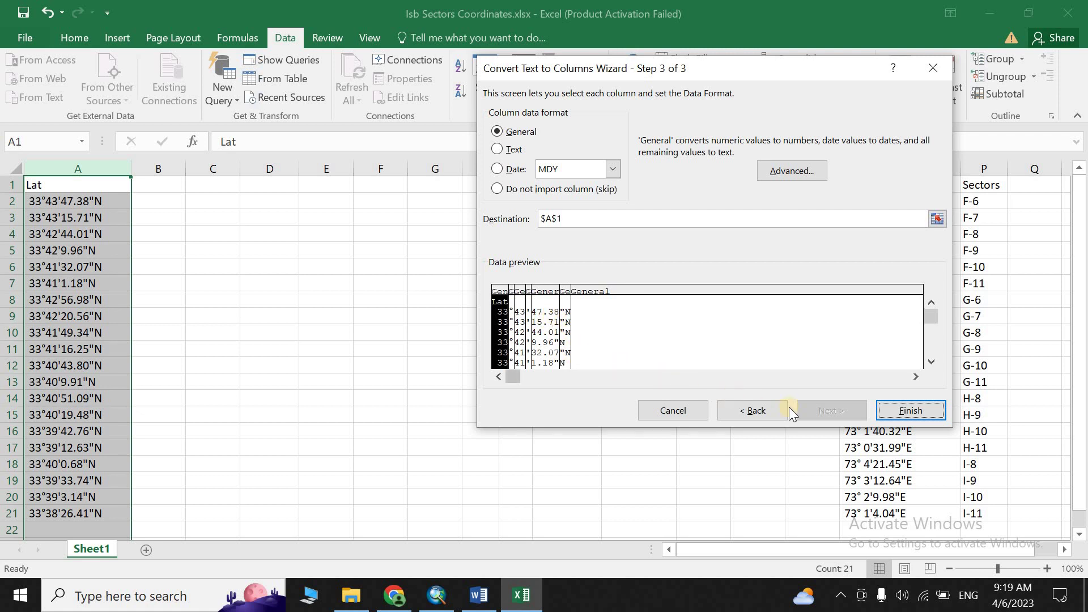
left_click(910, 411)
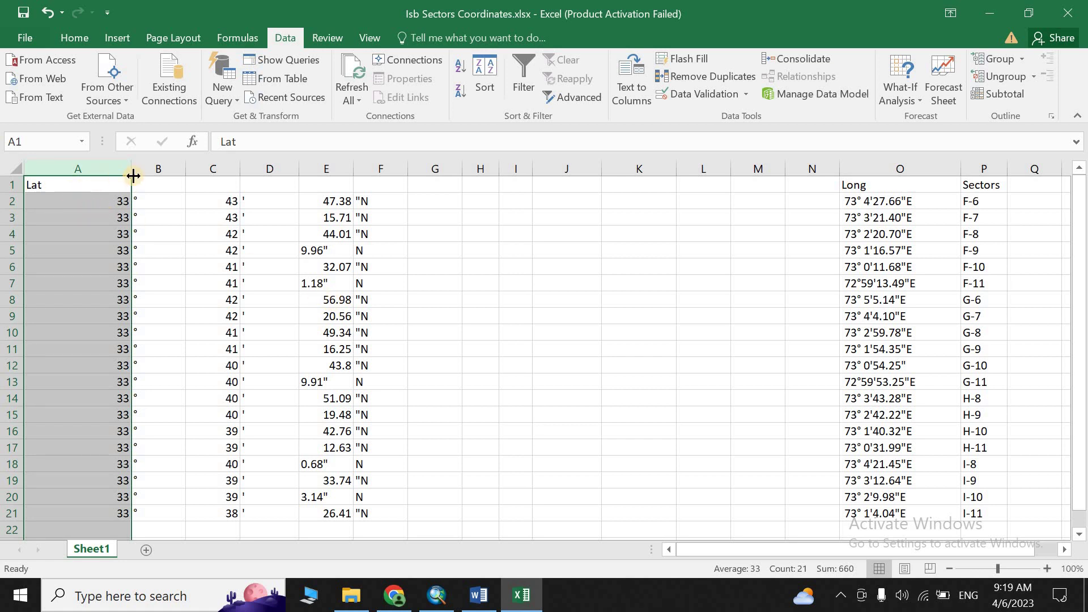
- Narrow column A and delete column B, which holds only degree symbols
left_click_drag(133, 171, 81, 172)
left_click(113, 169)
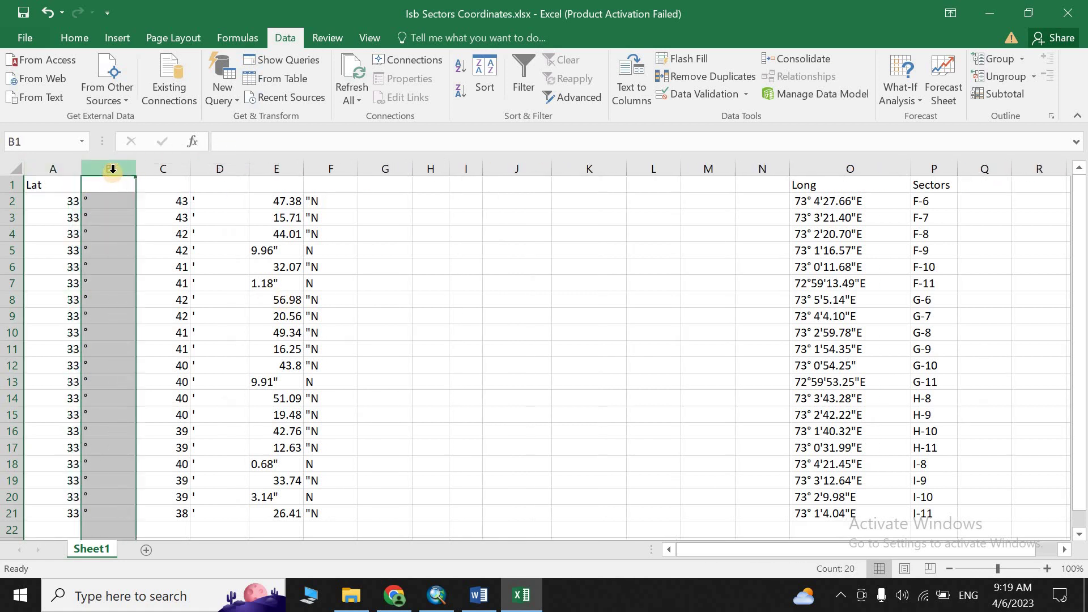
right_click(113, 172)
left_click(161, 306)
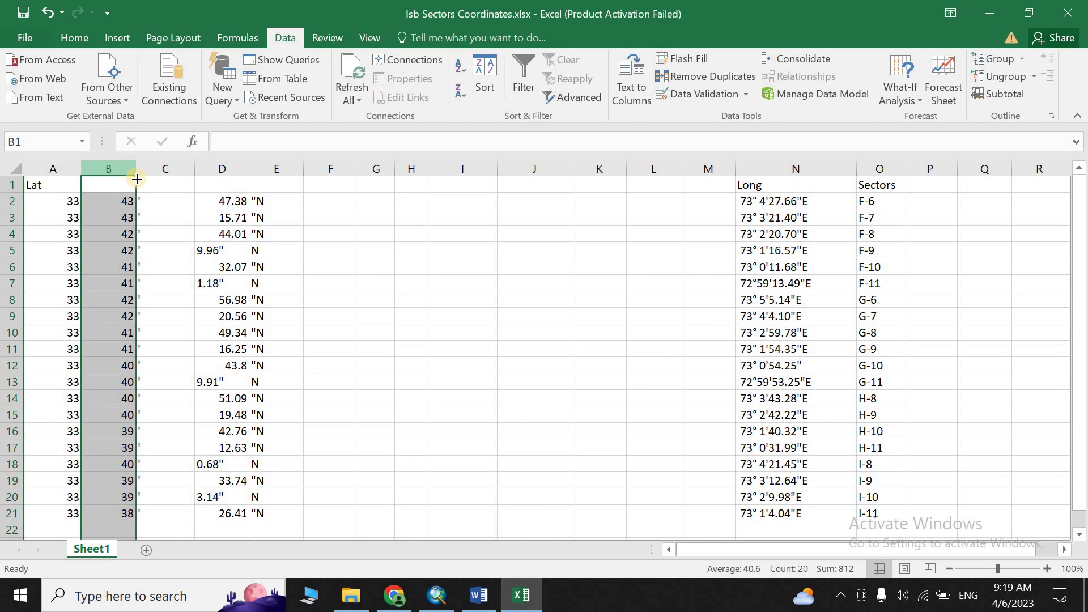
- Delete column C, which holds only the minute marks
left_click(162, 169)
right_click(163, 169)
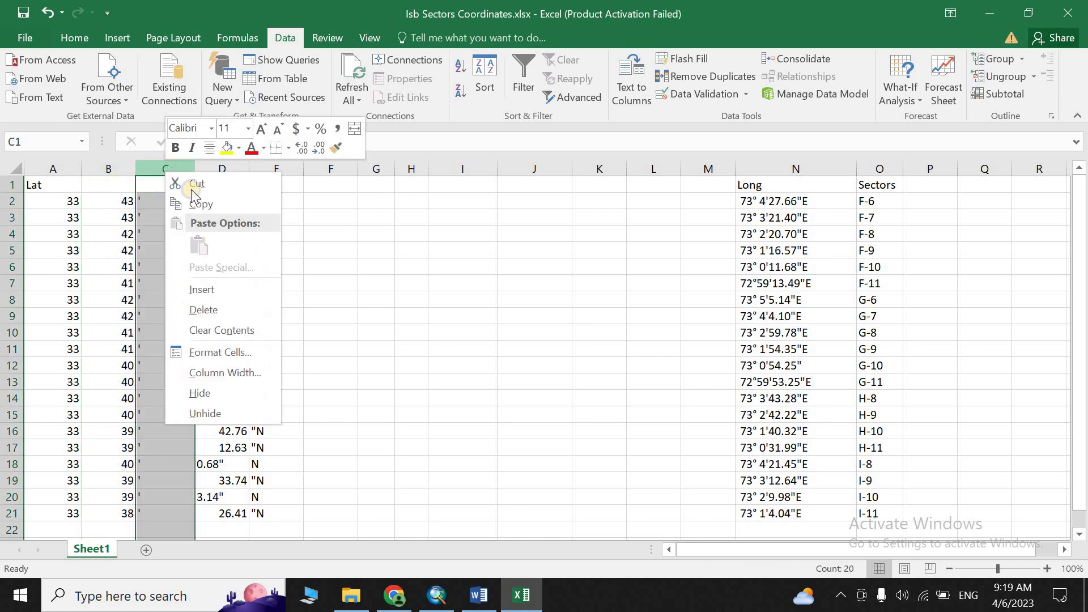
key("Escape")
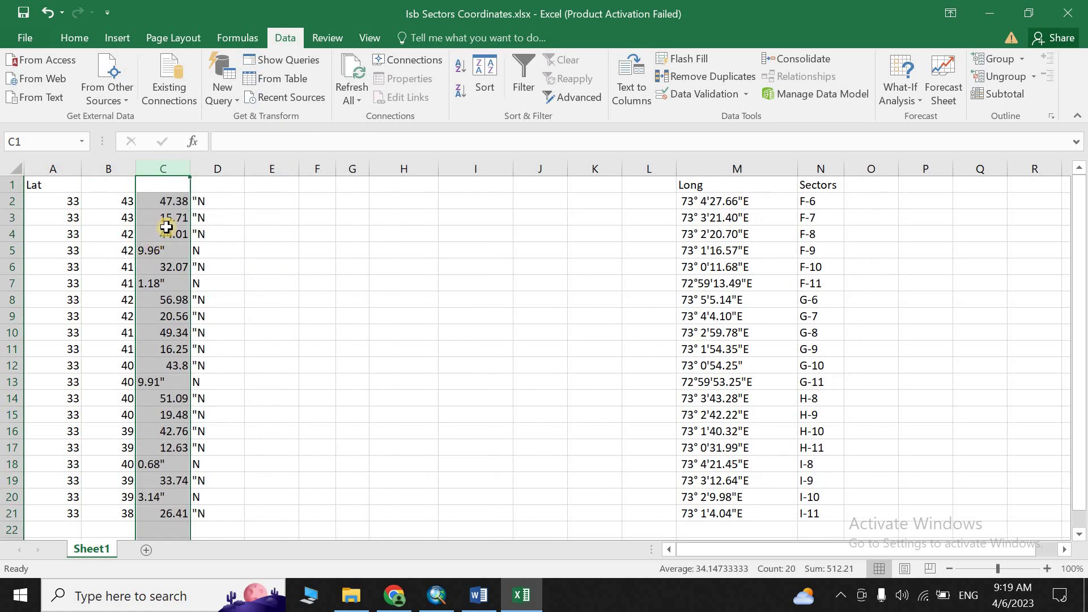
- Widen the seconds column C slightly and left-align its values
left_click_drag(202, 168, 217, 168)
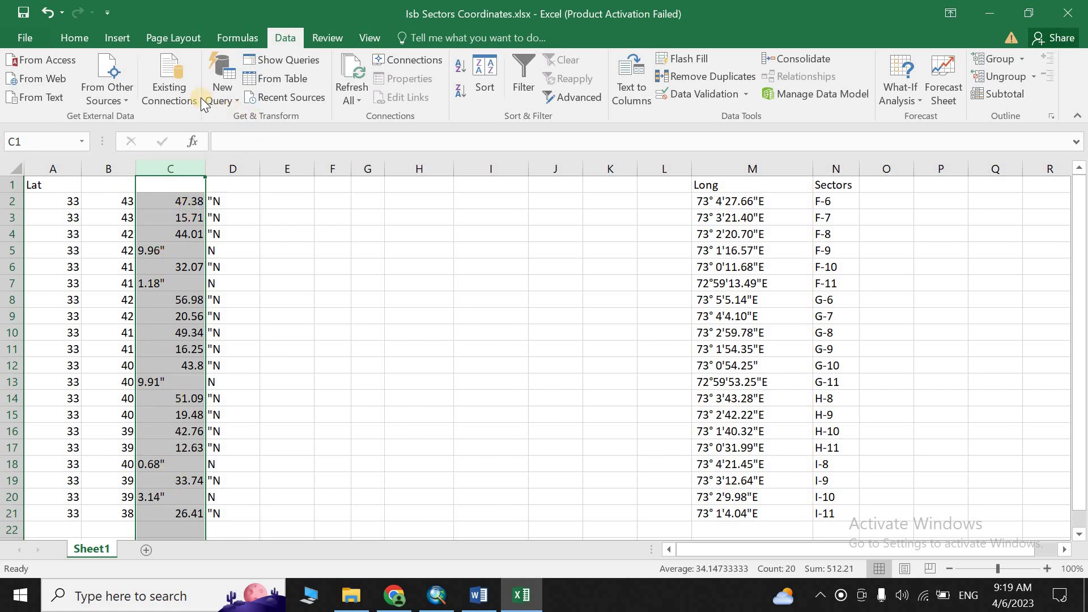
left_click(84, 40)
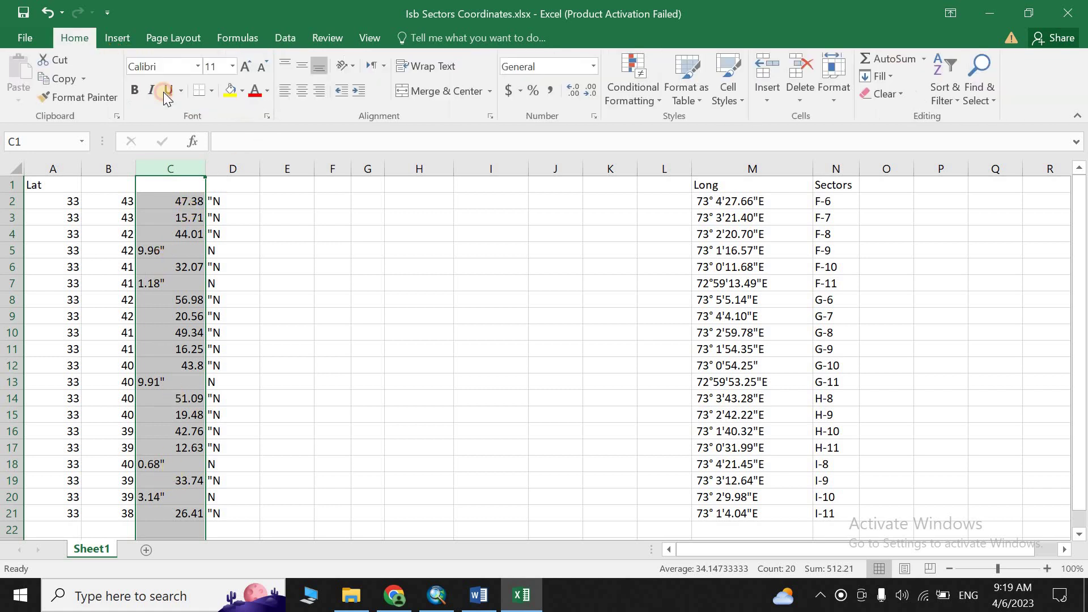
left_click(281, 90)
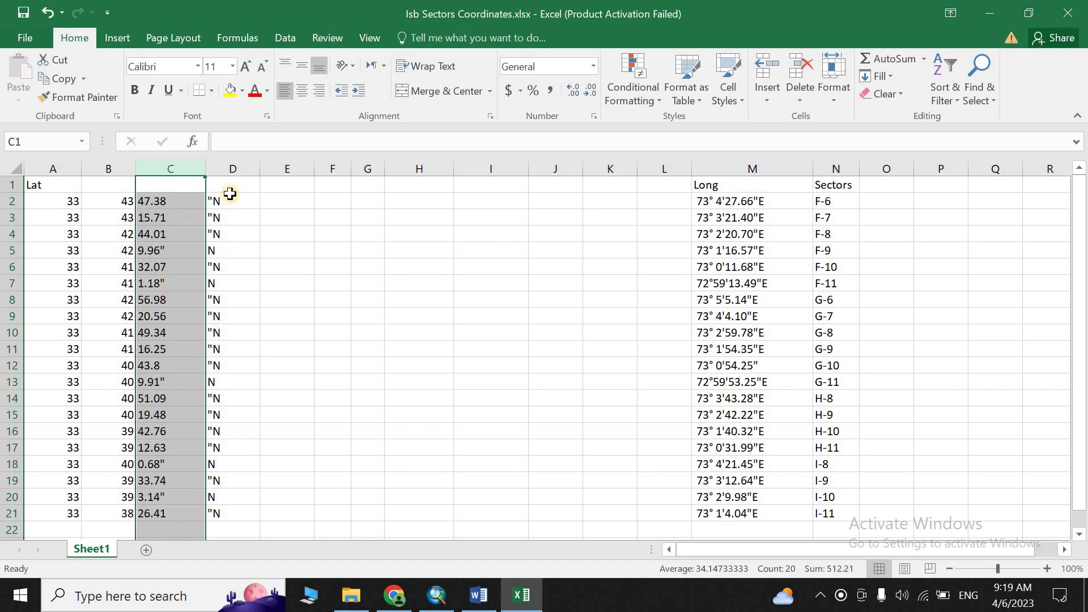
- Delete column D, which holds only the leftover second marks and N letters
left_click(229, 169)
right_click(231, 171)
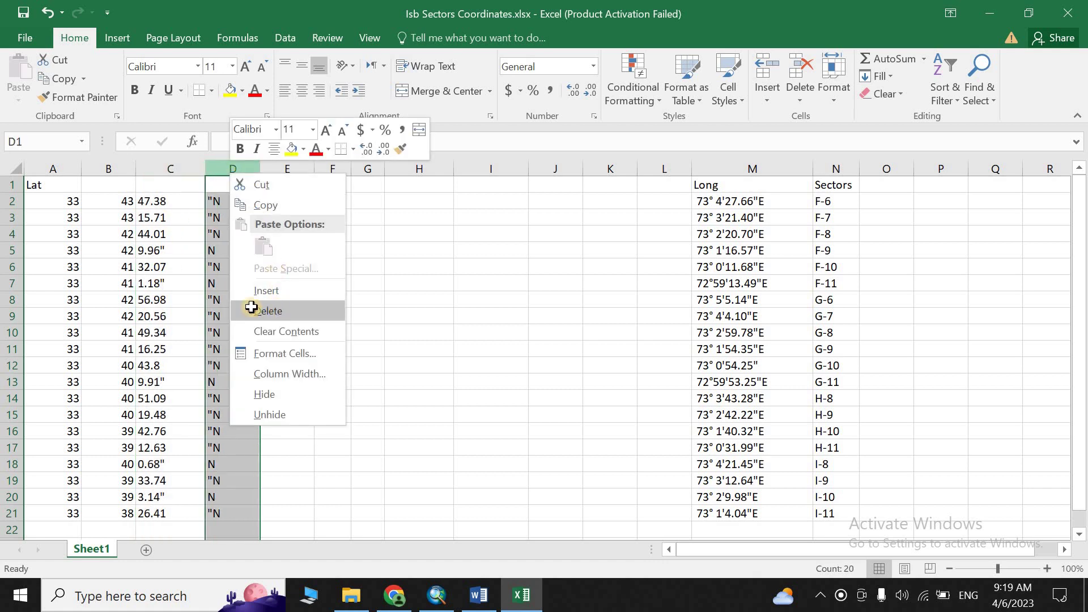
left_click(255, 309)
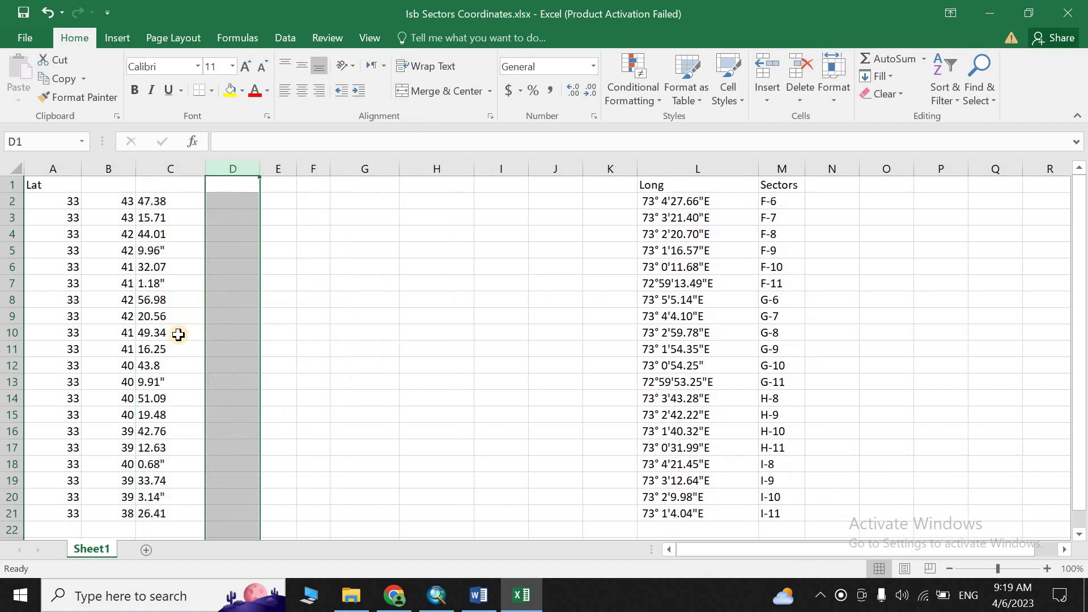
- Remove the trailing double-quote mark from the seconds values in cells C7, C5, C13, C18 and C20
left_click(176, 283)
double_click(176, 283)
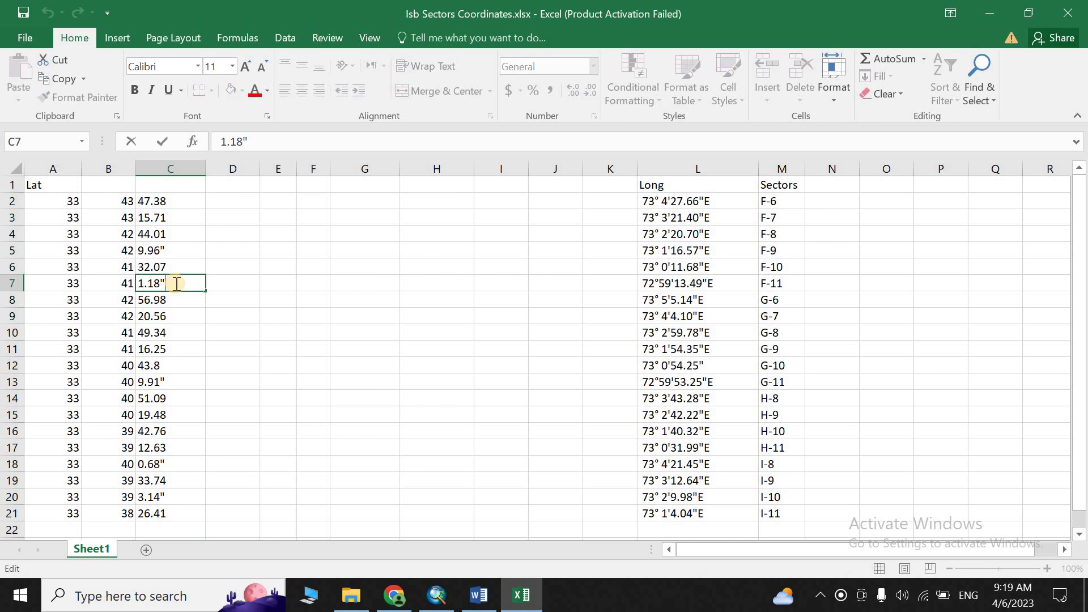
left_click(187, 250)
double_click(187, 249)
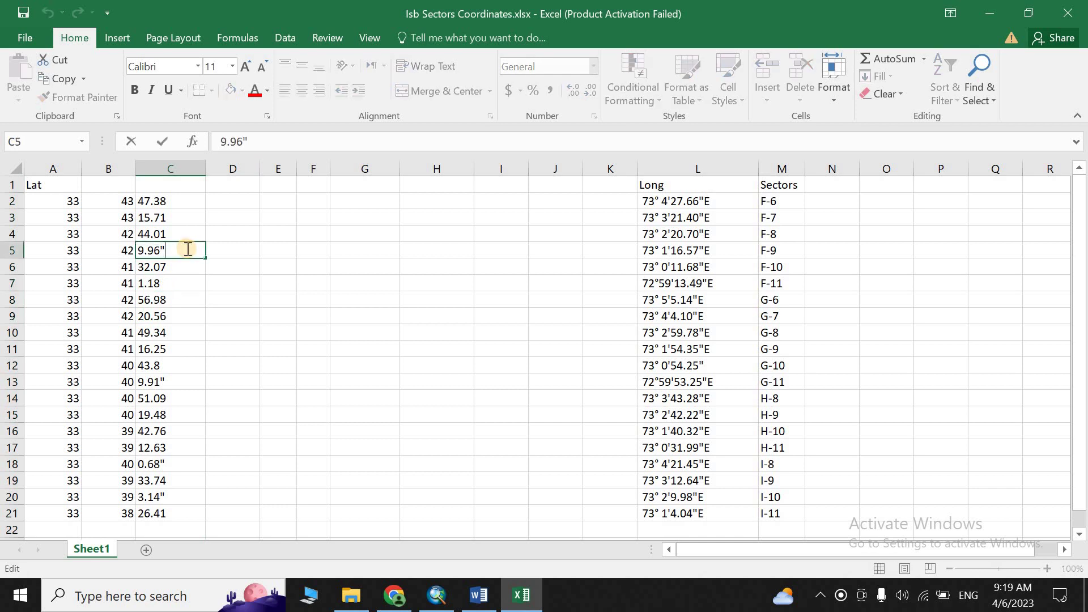
double_click(180, 382)
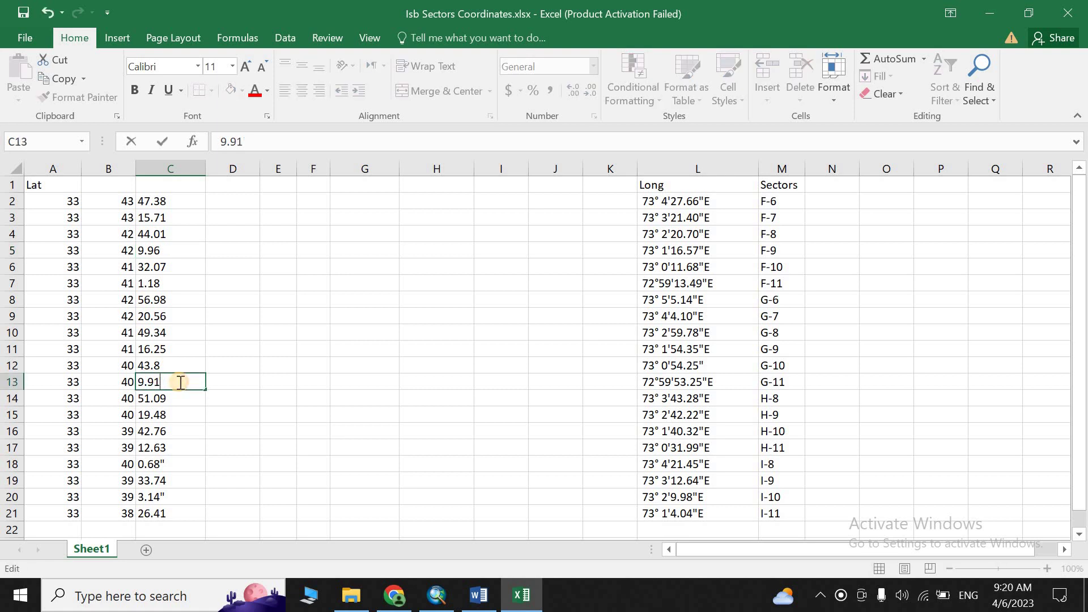
double_click(173, 464)
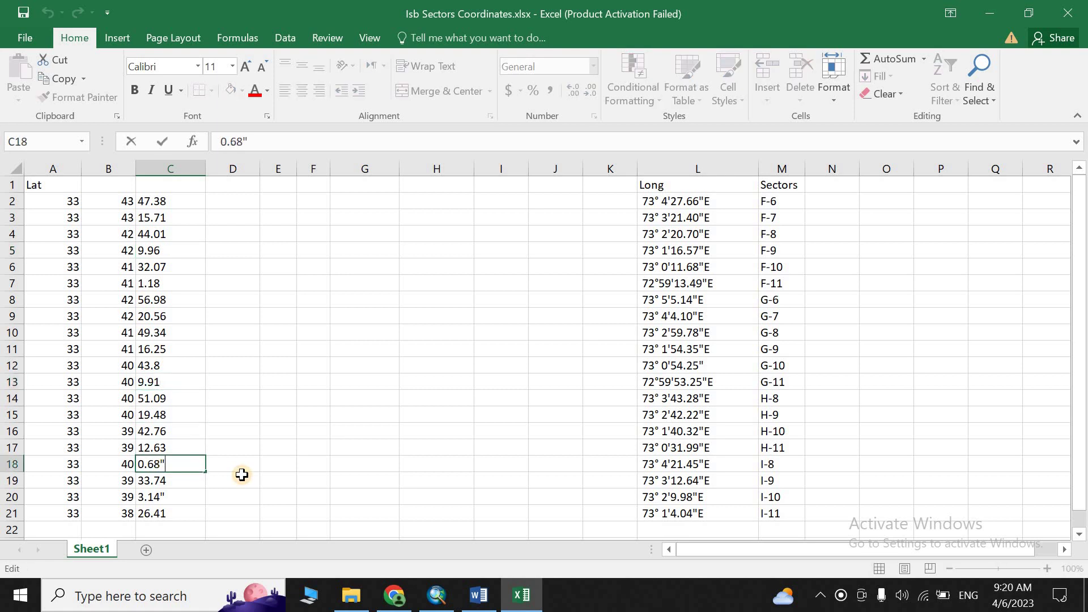
double_click(186, 496)
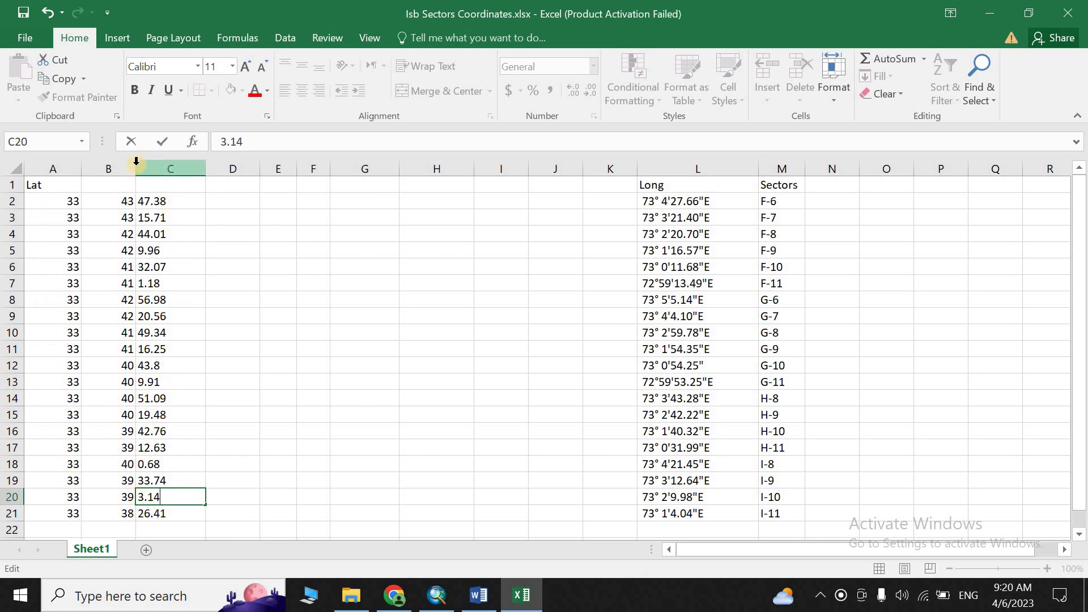
- Narrow the minutes column B and enter the headers D, M and S in cells A1, B1 and C1
left_click(113, 168)
left_click_drag(136, 169, 106, 167)
left_click(72, 184)
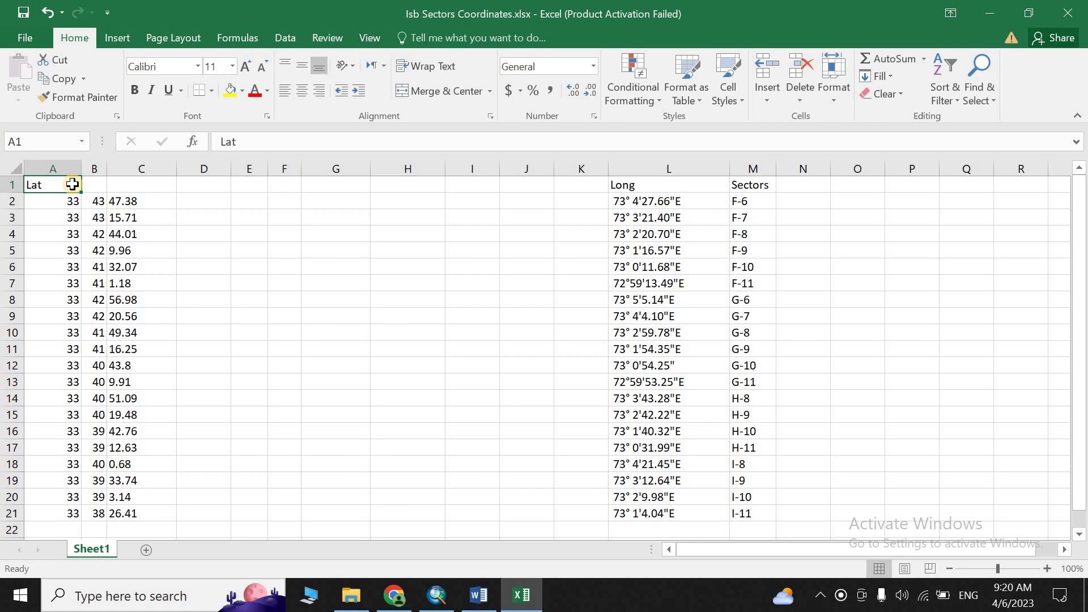
type("D")
left_click(109, 189)
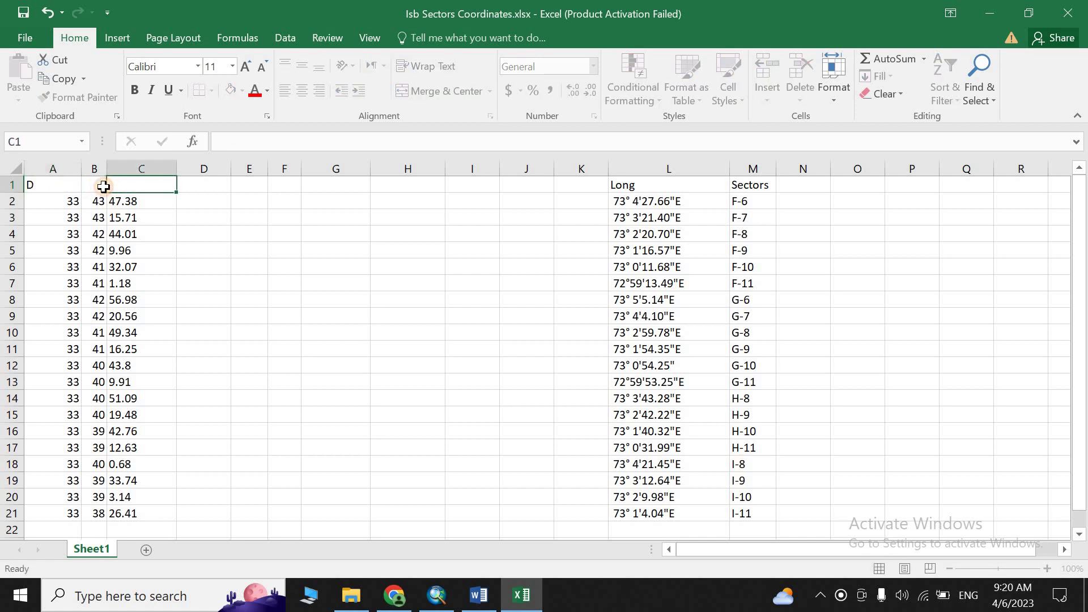
key("Left")
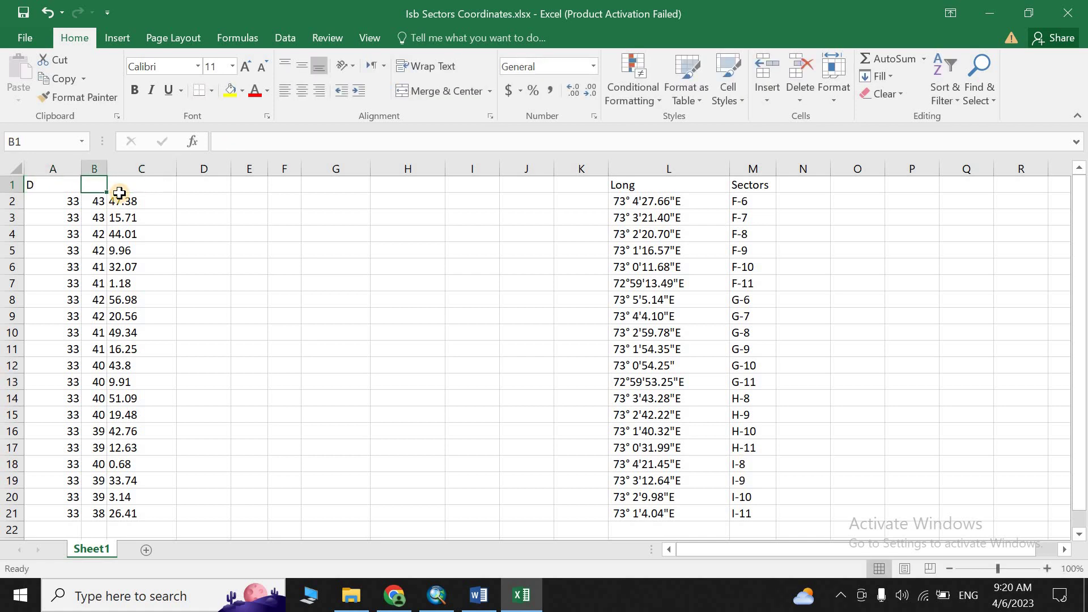
type("M")
left_click(126, 187)
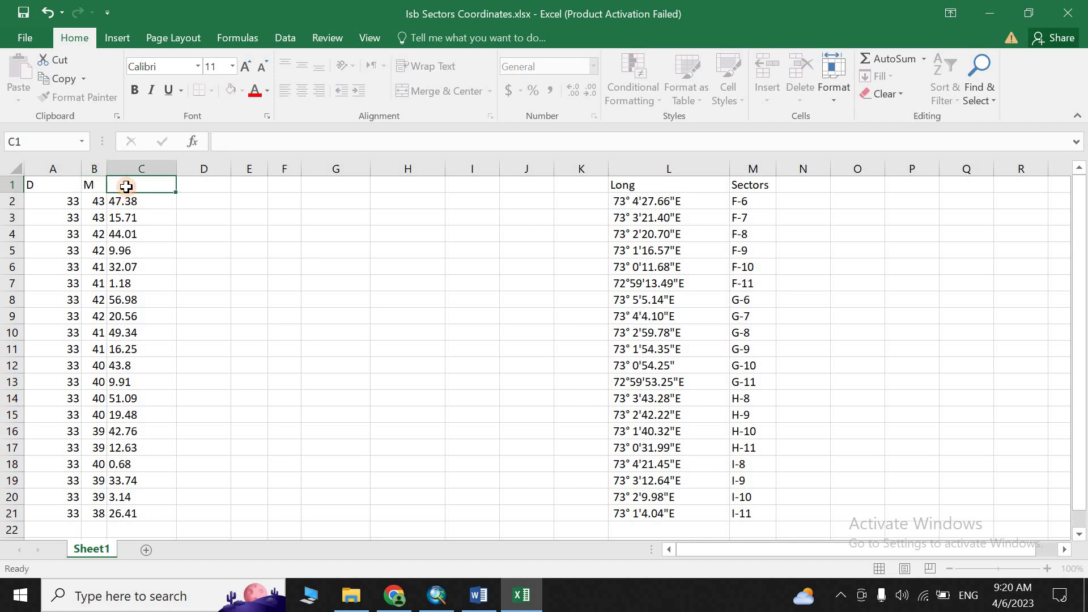
type("S")
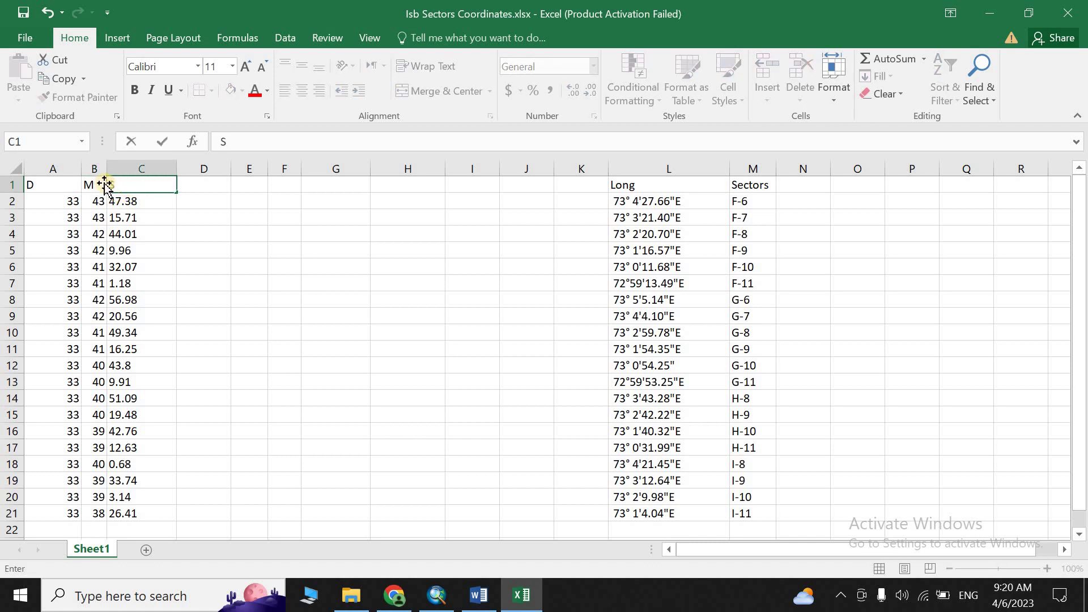
- Widen column B slightly and make the empty column D about three times as wide
left_click(110, 168)
left_click_drag(107, 168, 117, 167)
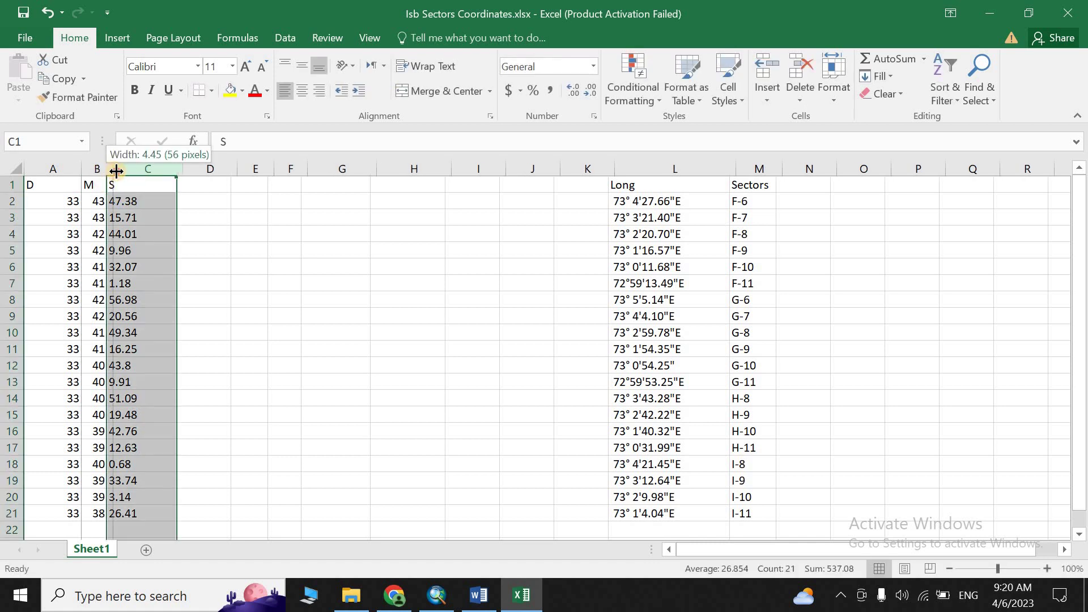
left_click(214, 186)
left_click_drag(241, 169, 349, 173)
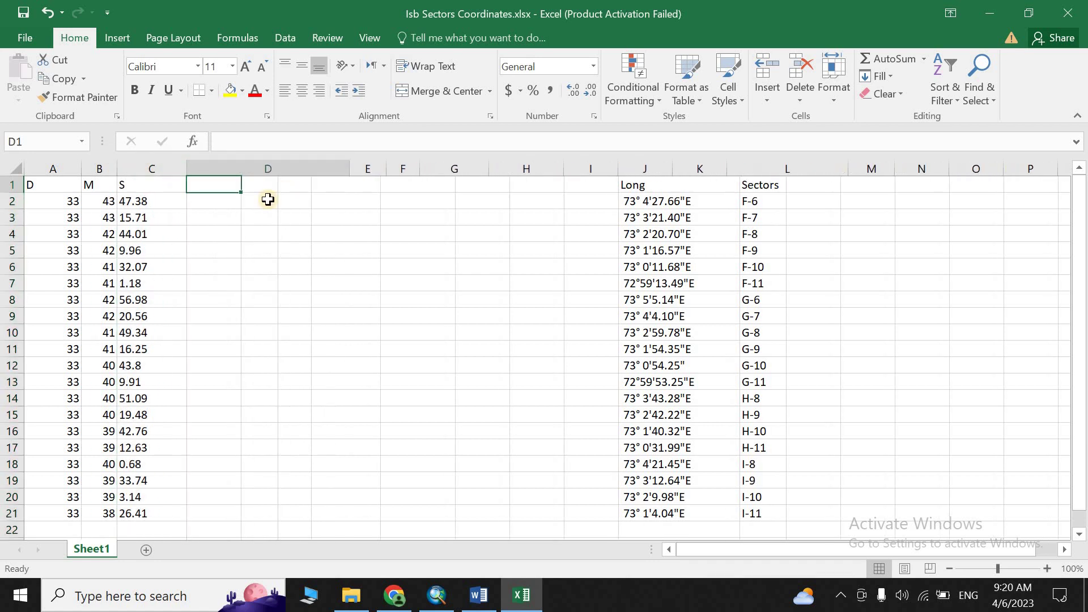
- Check the conversion formula in the Word document, return to Excel and enter =A2+B2/60+C2/3600 in cell D2
left_click(213, 201)
left_click(481, 598)
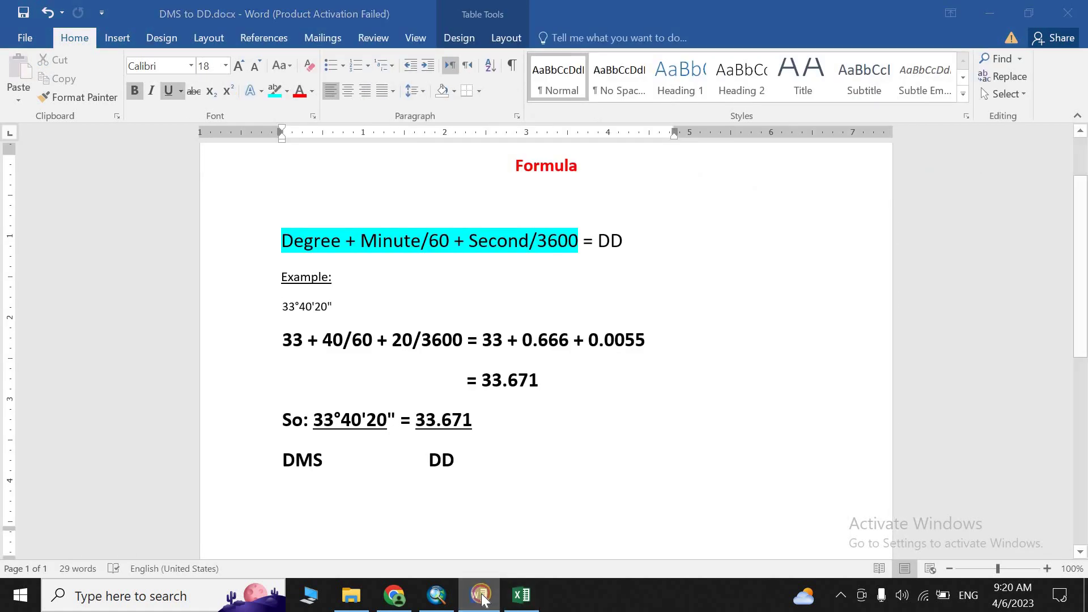
left_click(521, 594)
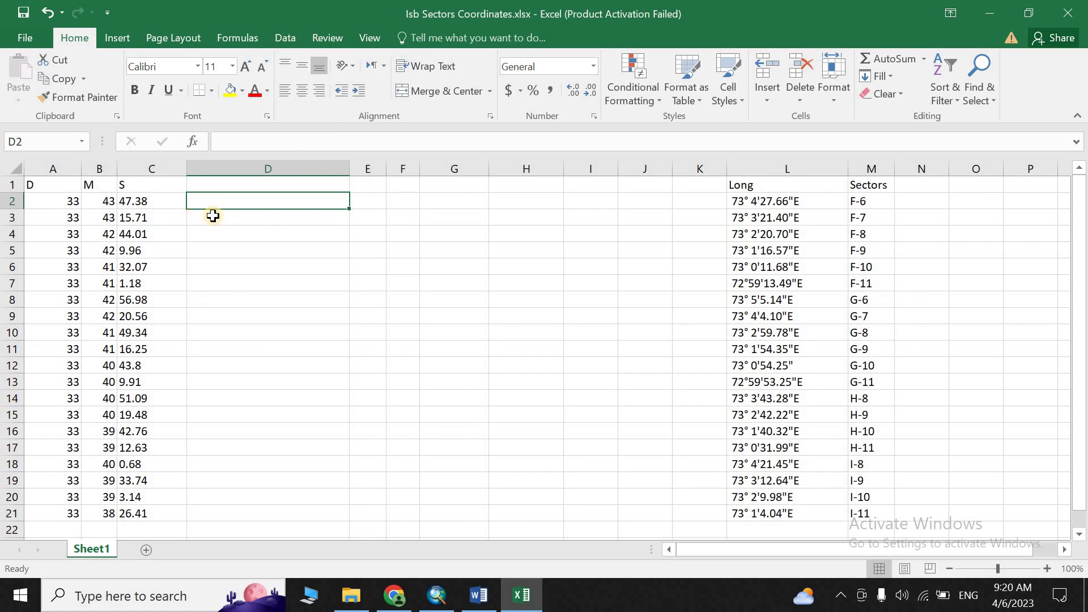
type("=")
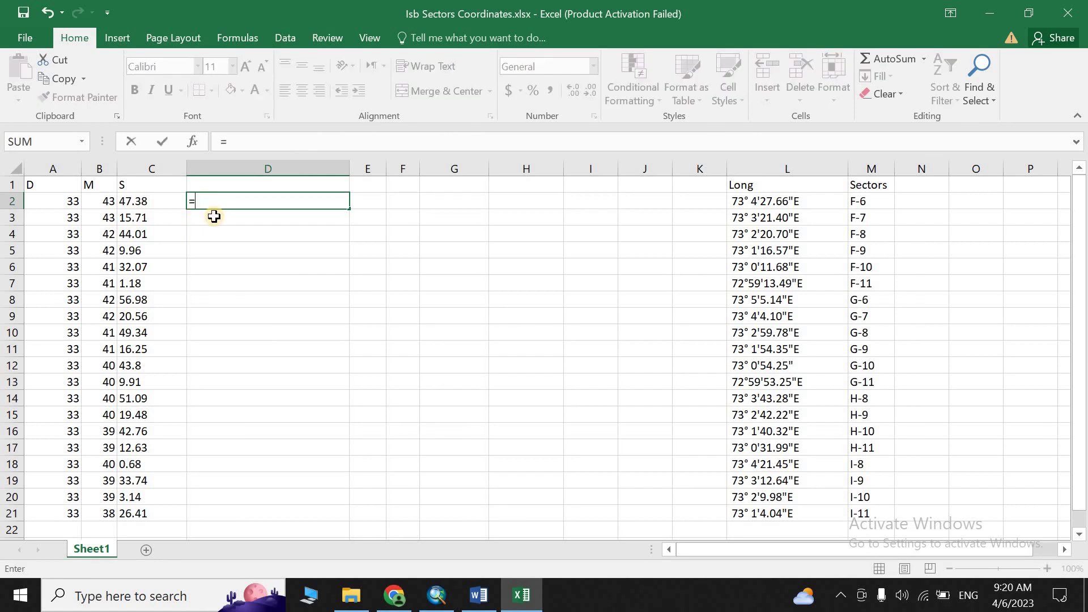
left_click(62, 202)
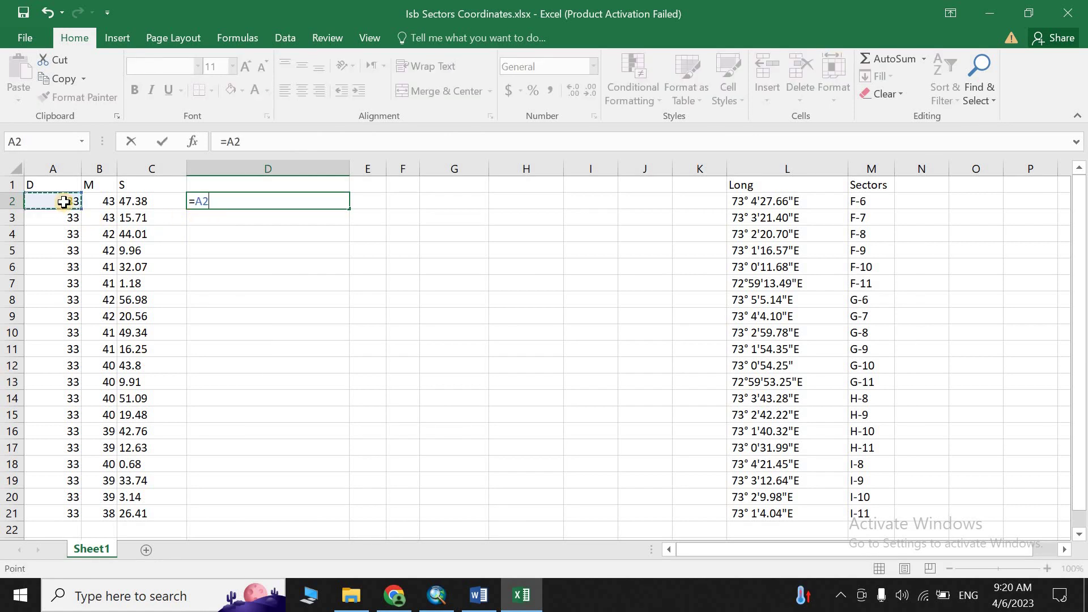
type("+")
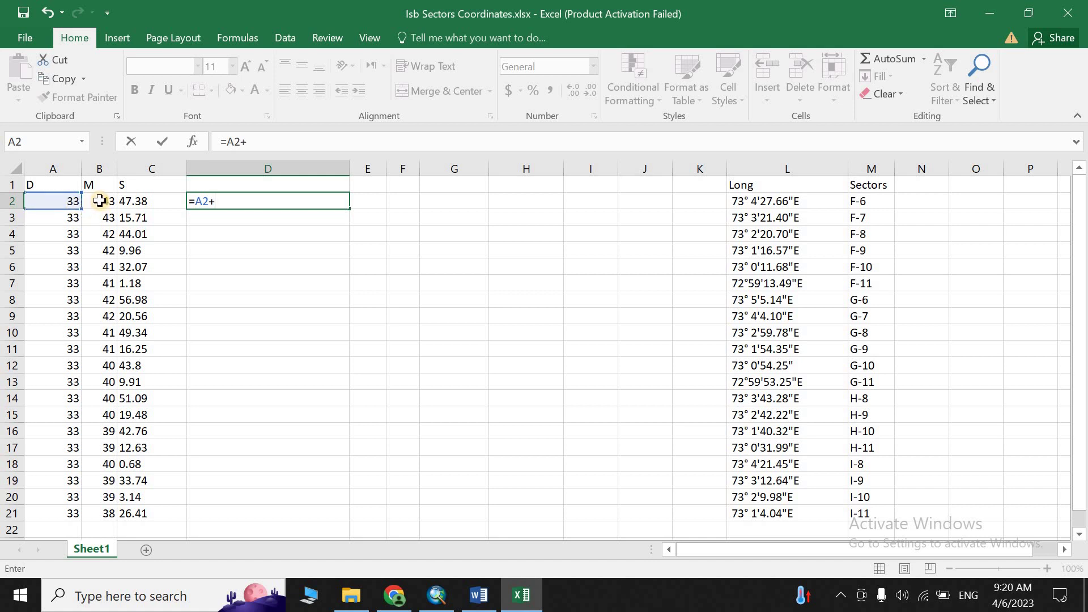
left_click(99, 201)
type("/60+")
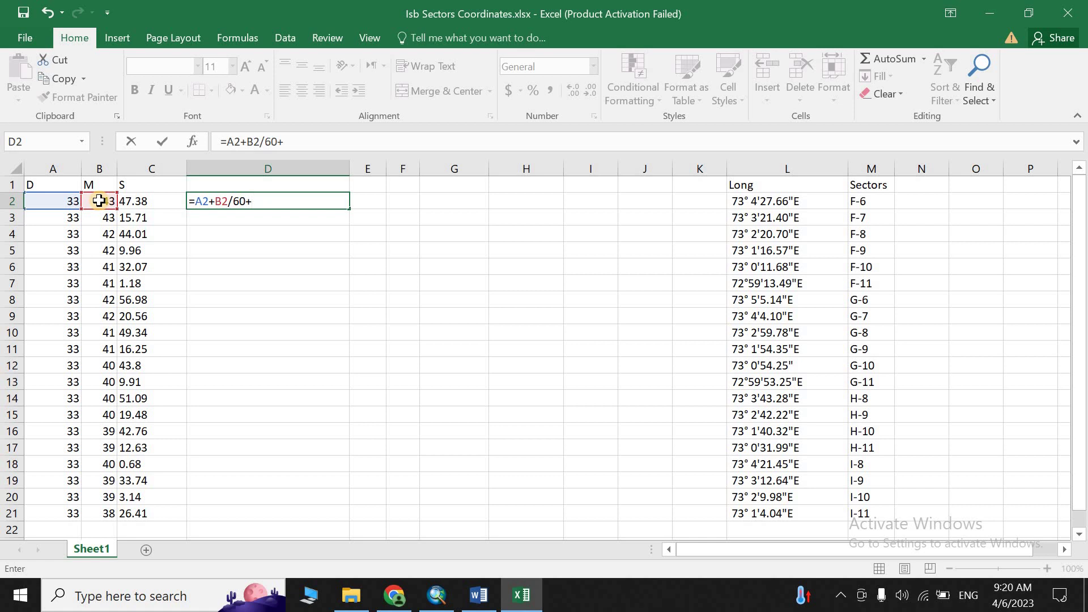
left_click(139, 202)
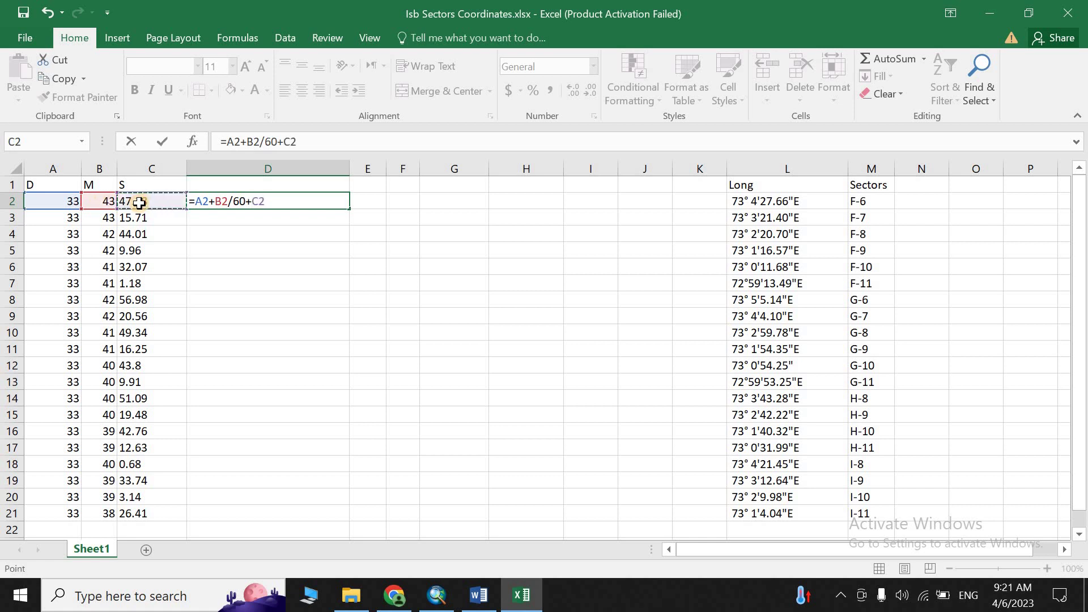
type("/")
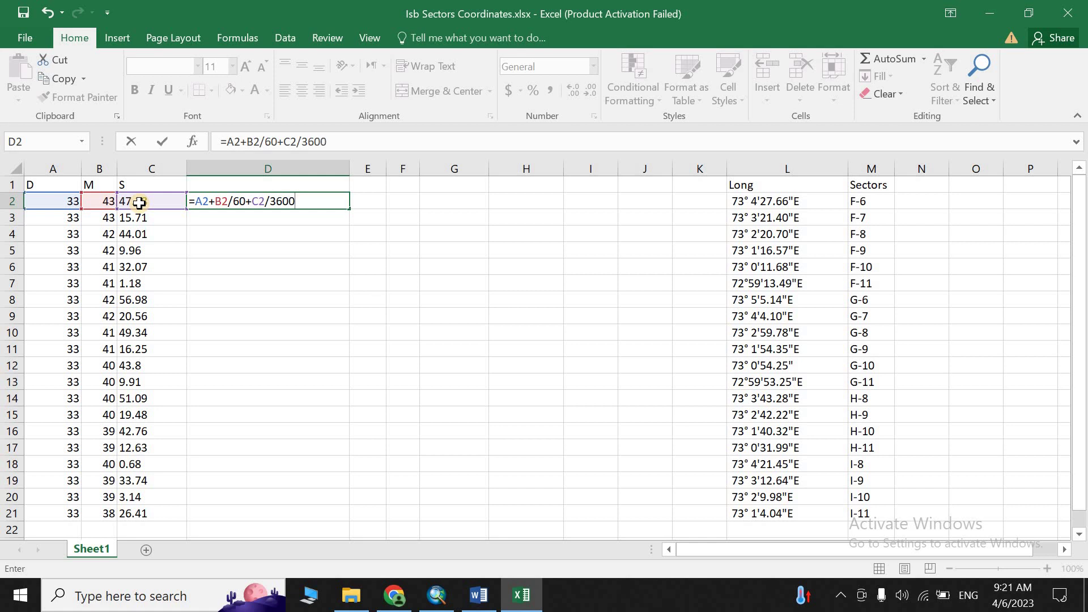
type("3600")
key("Return")
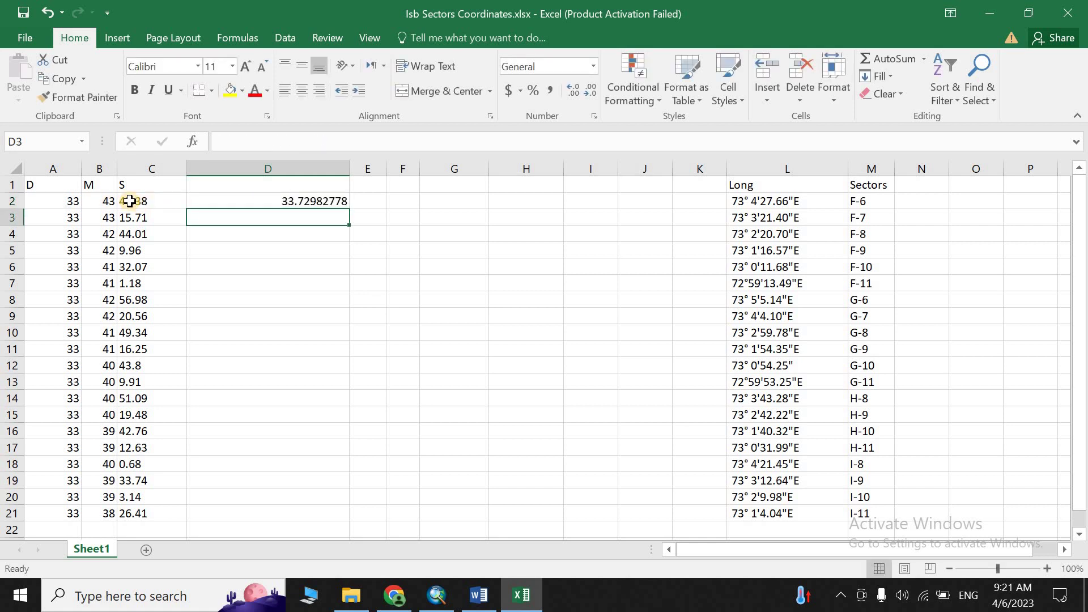
- Fill the conversion formula from D2 down to D21 and save the workbook
left_click(269, 204)
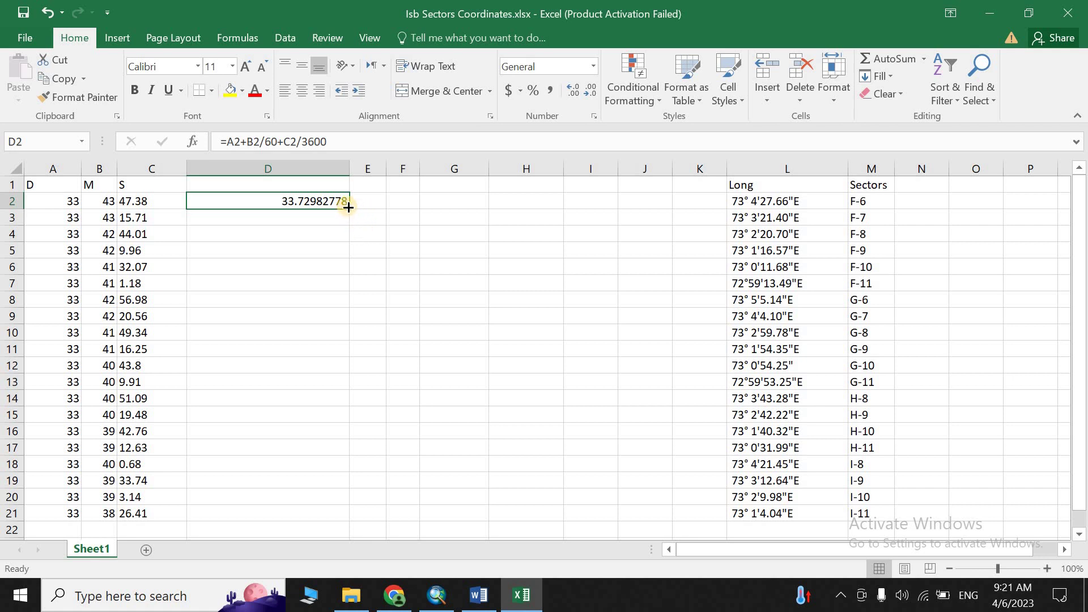
left_click_drag(348, 208, 401, 490)
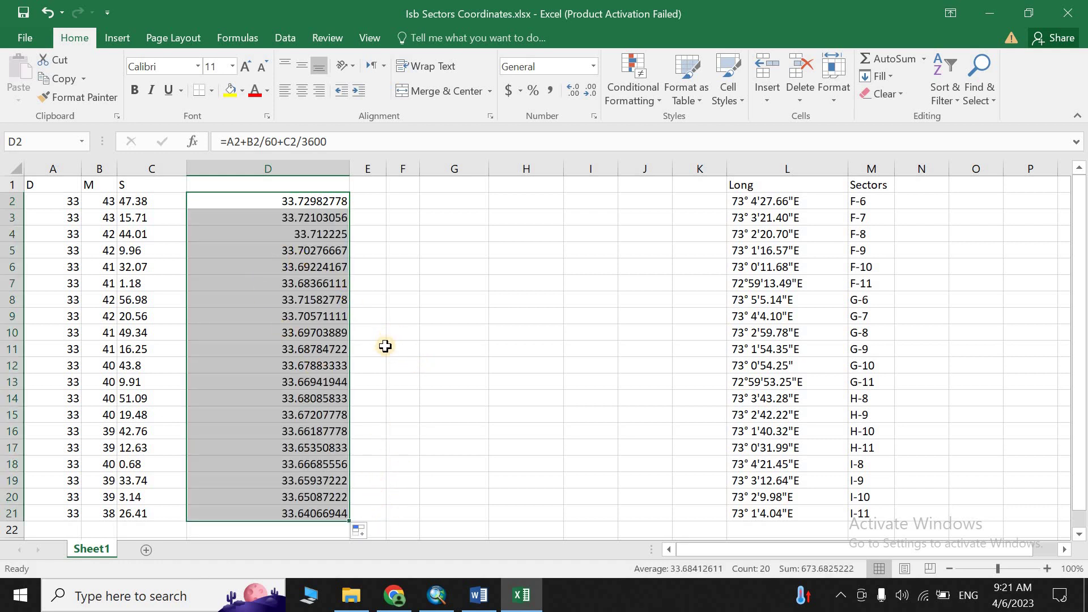
left_click(494, 416)
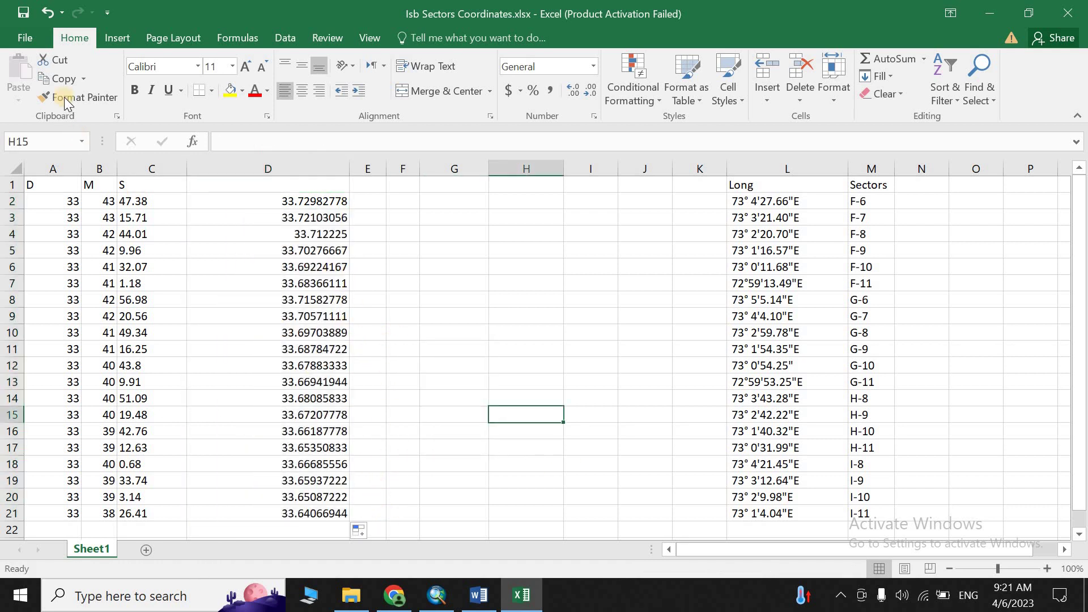
left_click(28, 11)
- Move the Sectors column from column M to the empty column G
left_click_drag(707, 551, 762, 551)
left_click_drag(839, 549, 837, 547)
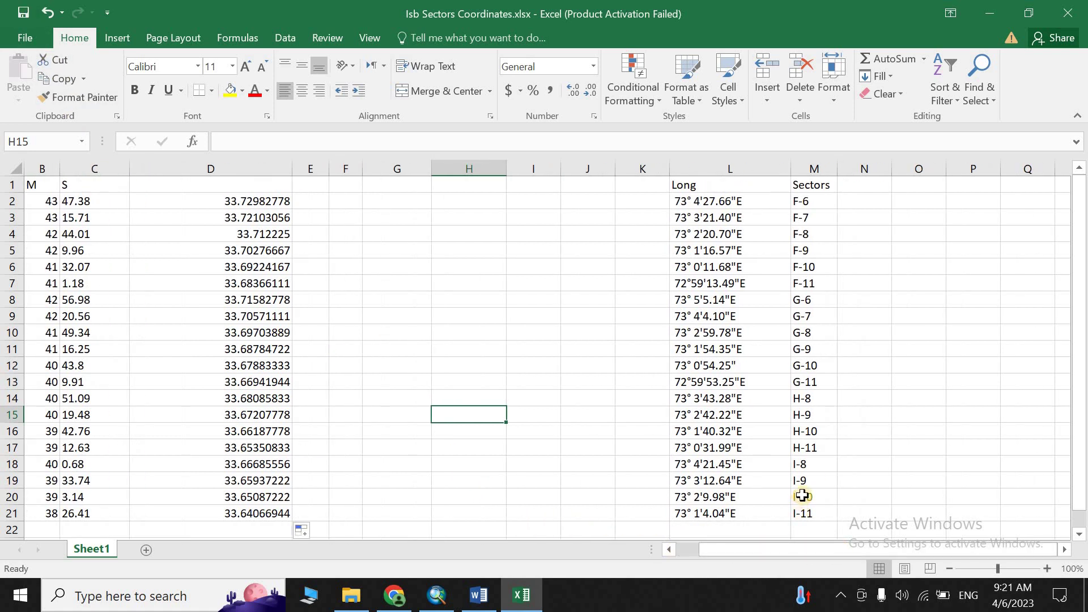
left_click(808, 165)
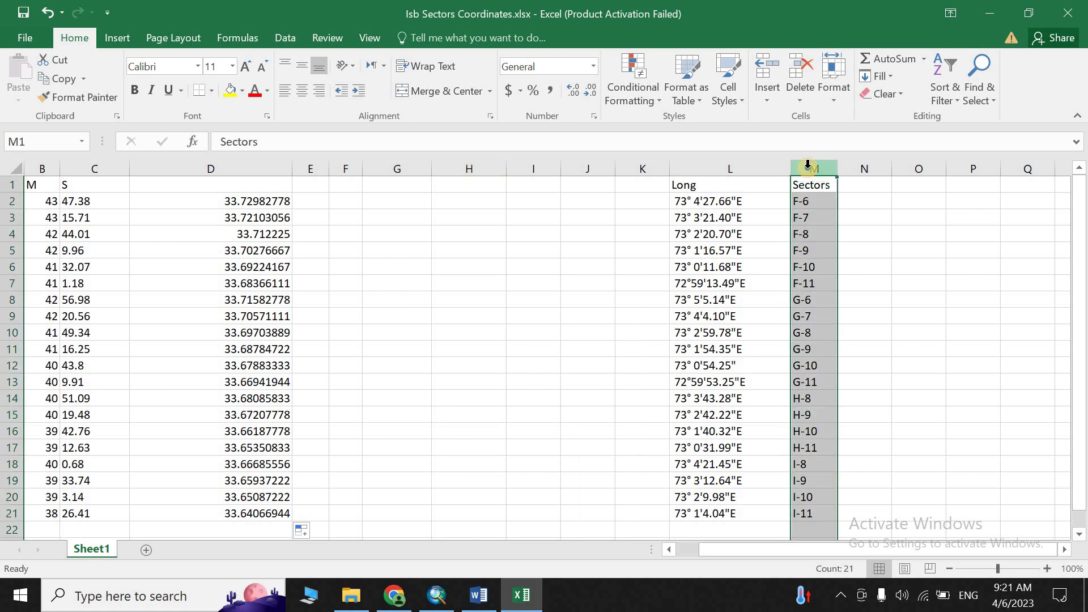
right_click(808, 165)
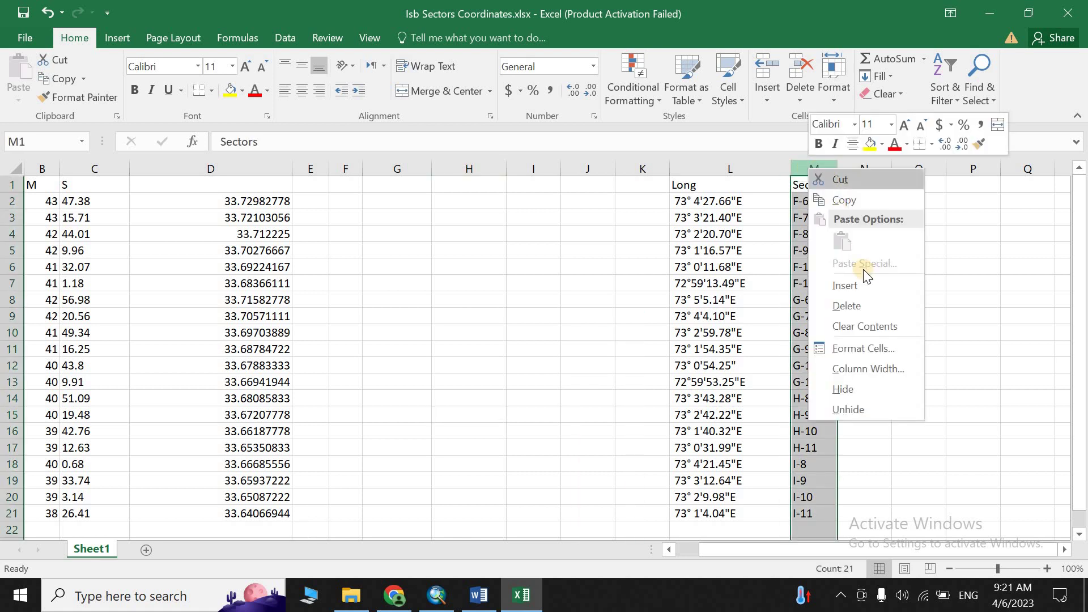
left_click(832, 179)
left_click(398, 170)
right_click(398, 173)
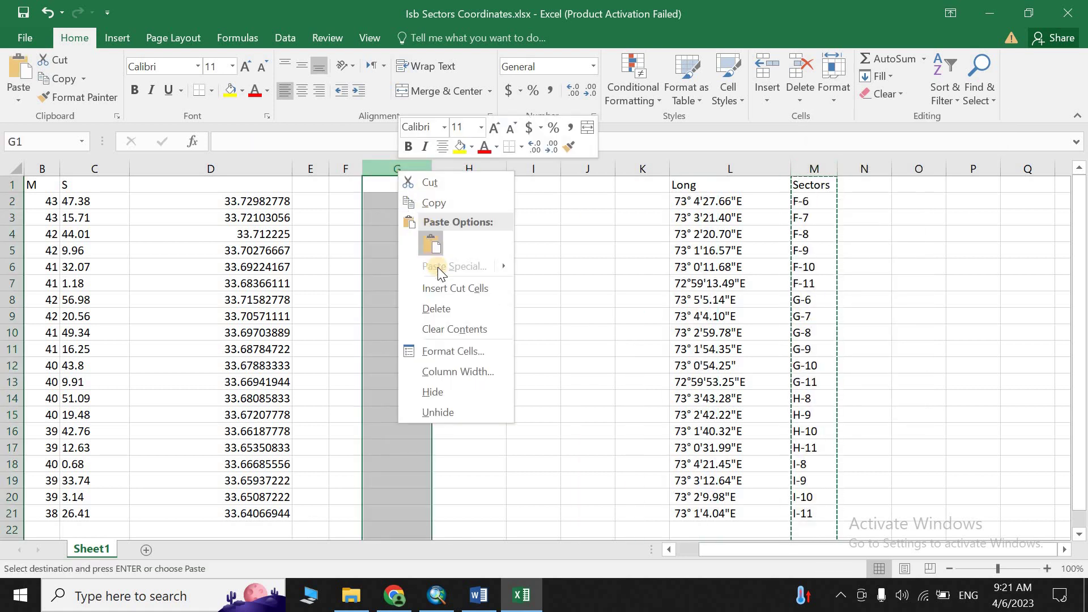
left_click(370, 242)
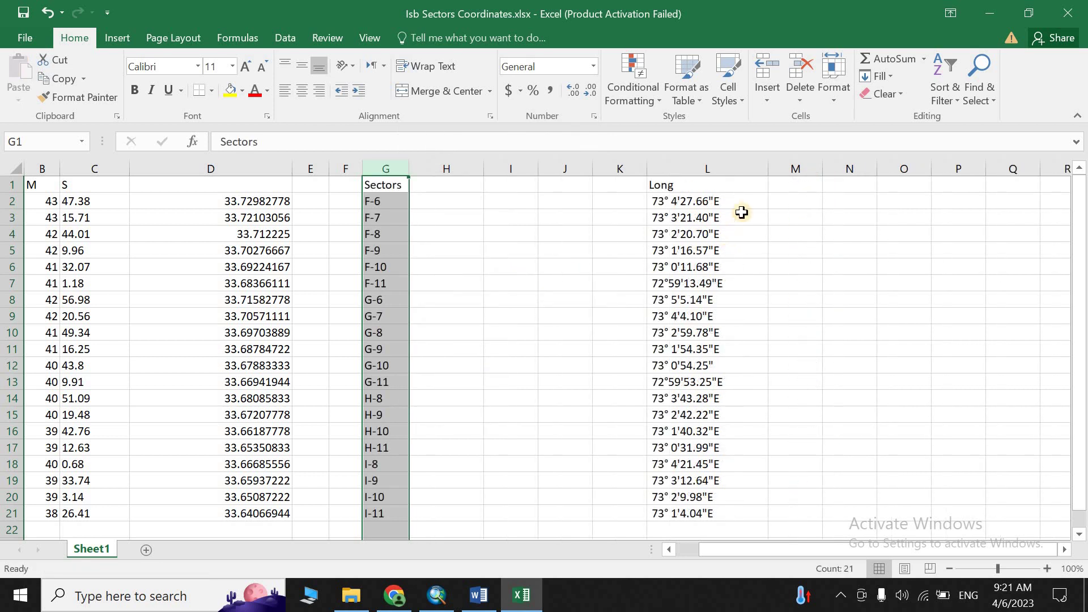
- Narrow the Long column L slightly and select the whole column
left_click_drag(750, 551, 860, 552)
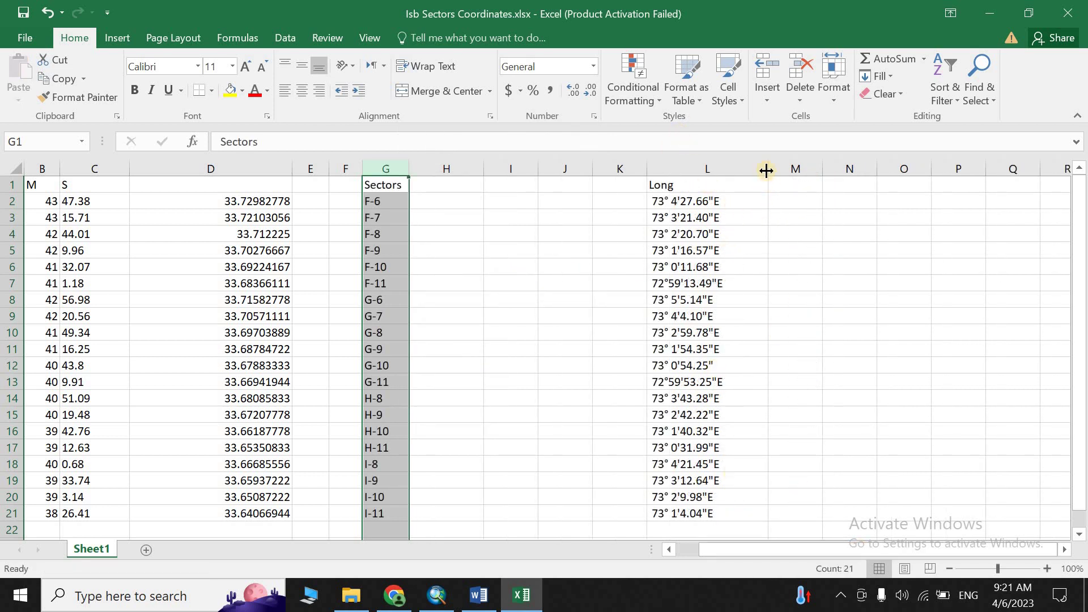
left_click_drag(769, 168, 746, 169)
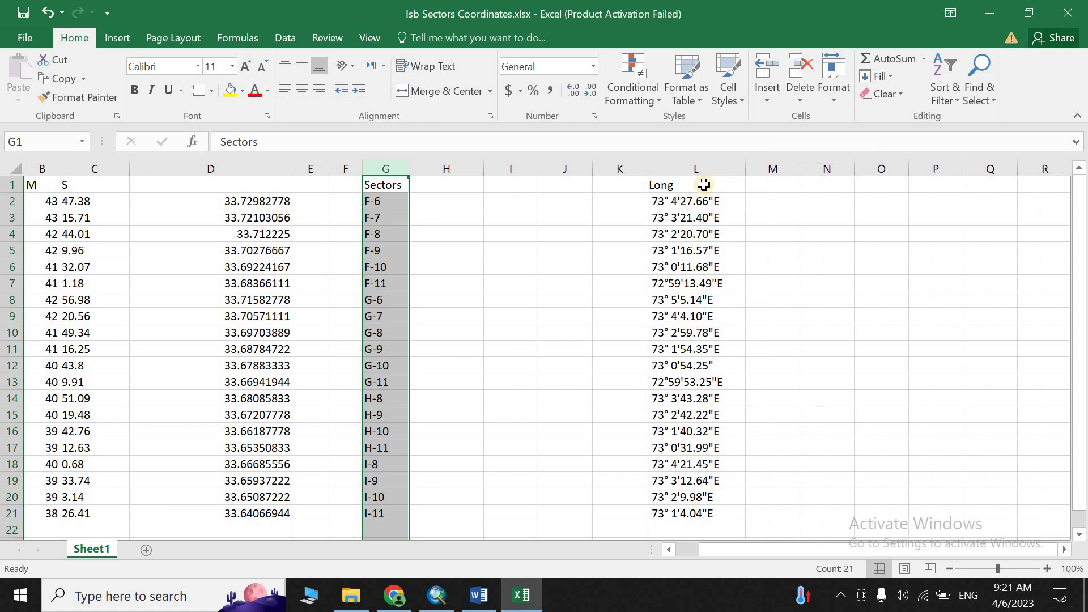
left_click(698, 168)
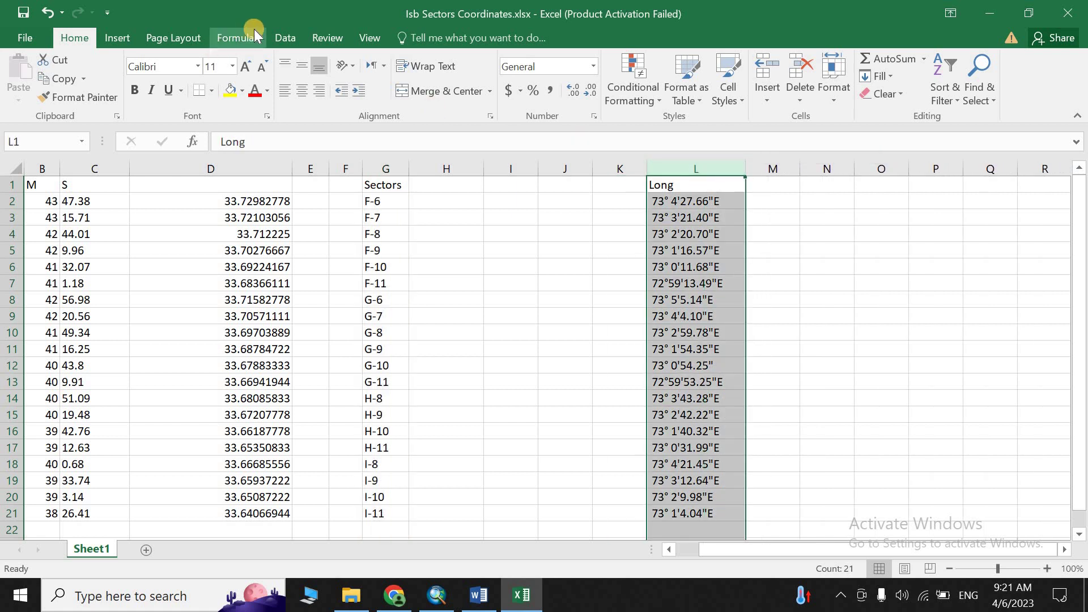
left_click(285, 37)
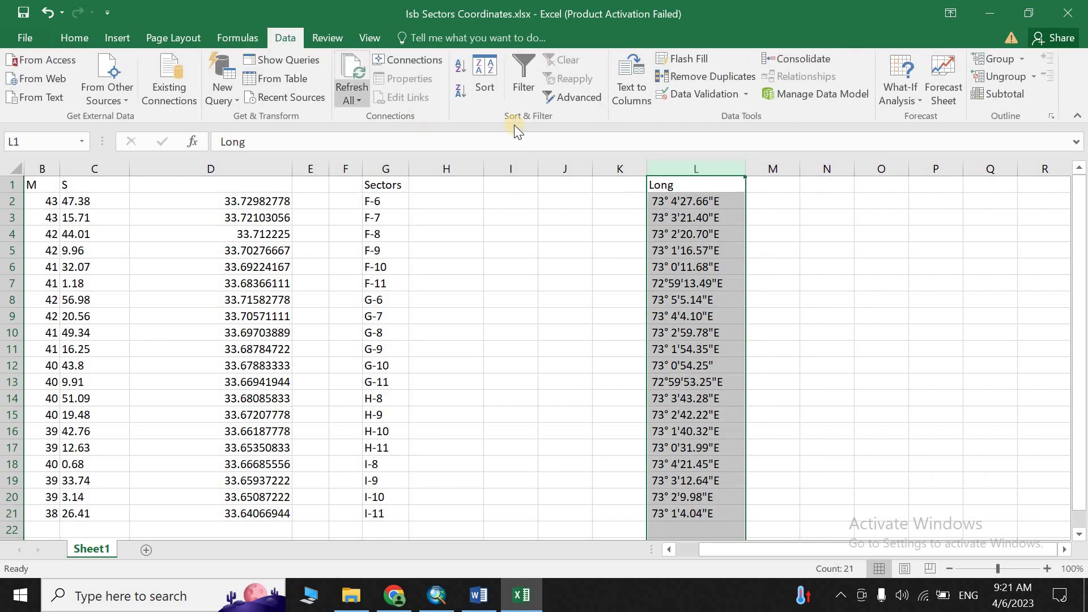
left_click(621, 80)
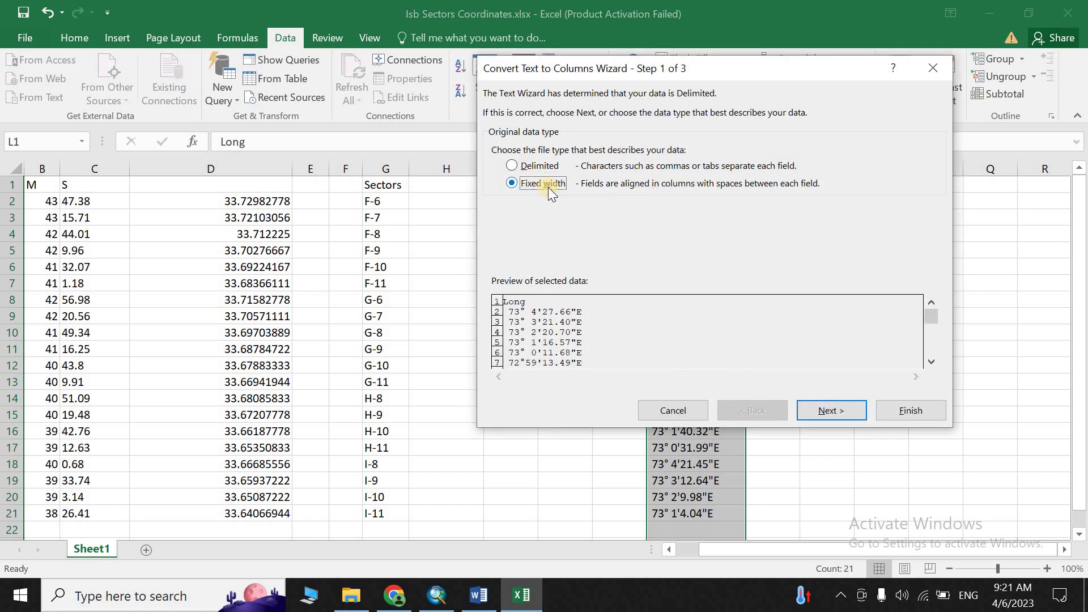
left_click(838, 416)
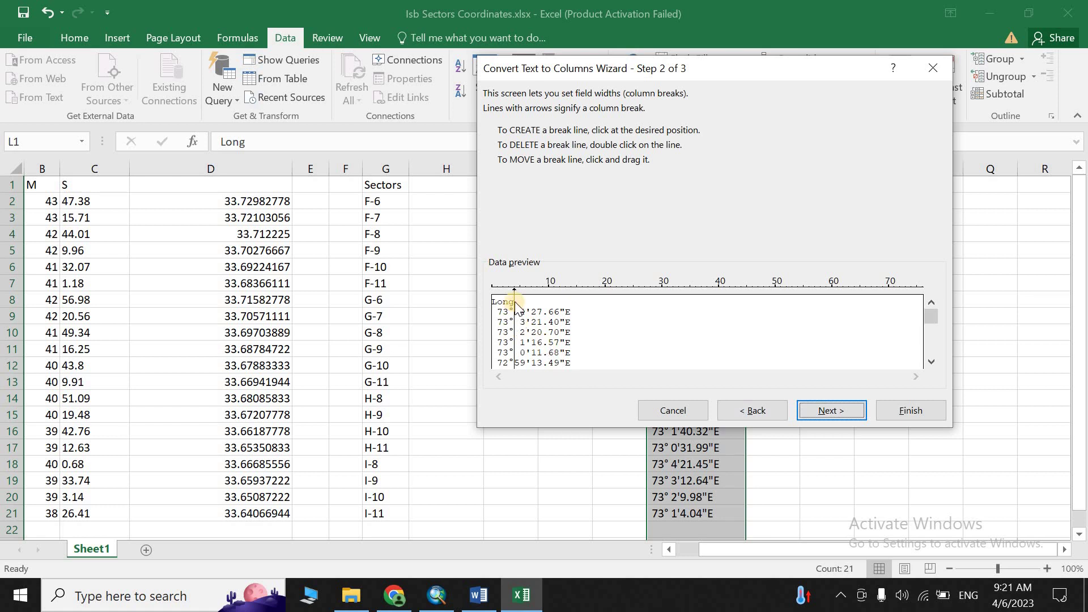
left_click_drag(515, 292, 509, 293)
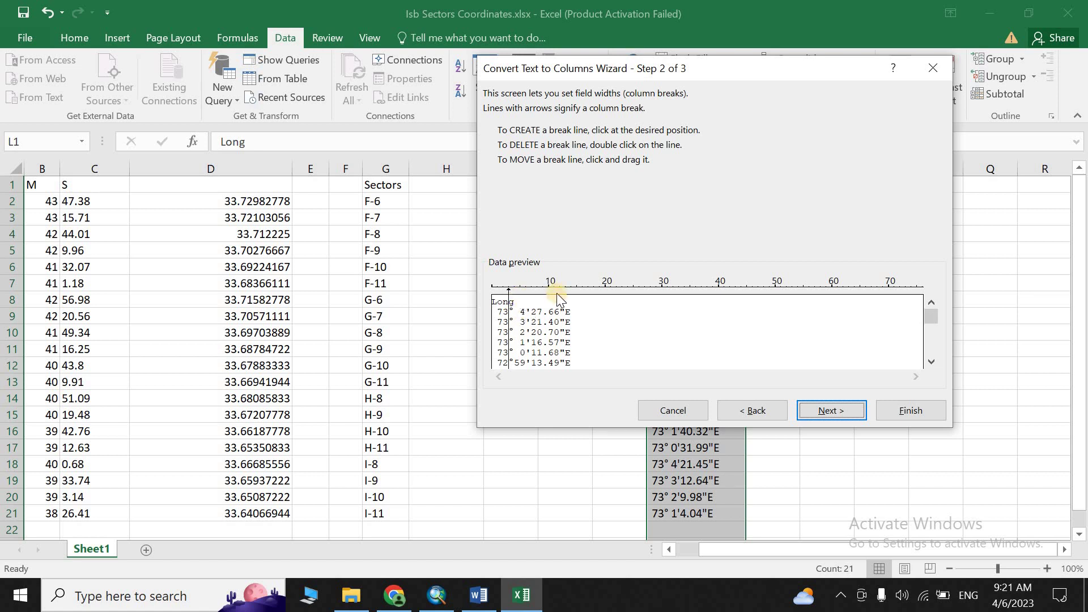
left_click(939, 67)
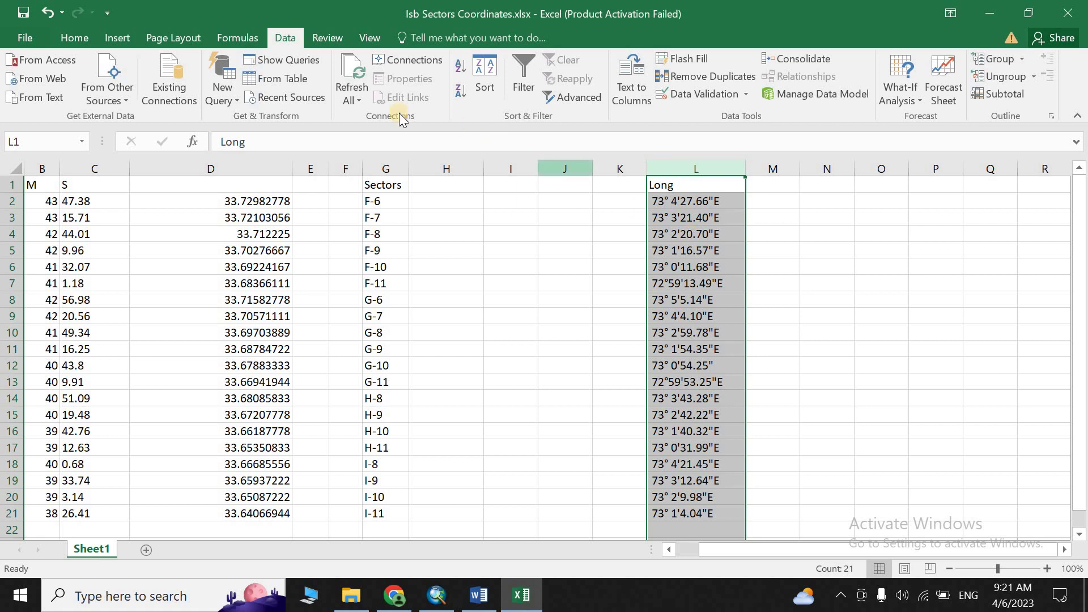
- Left-align column L and split it with fixed-width Text to Columns, placing breaks at positions 3, 4, 6, 7 and 12
left_click(79, 38)
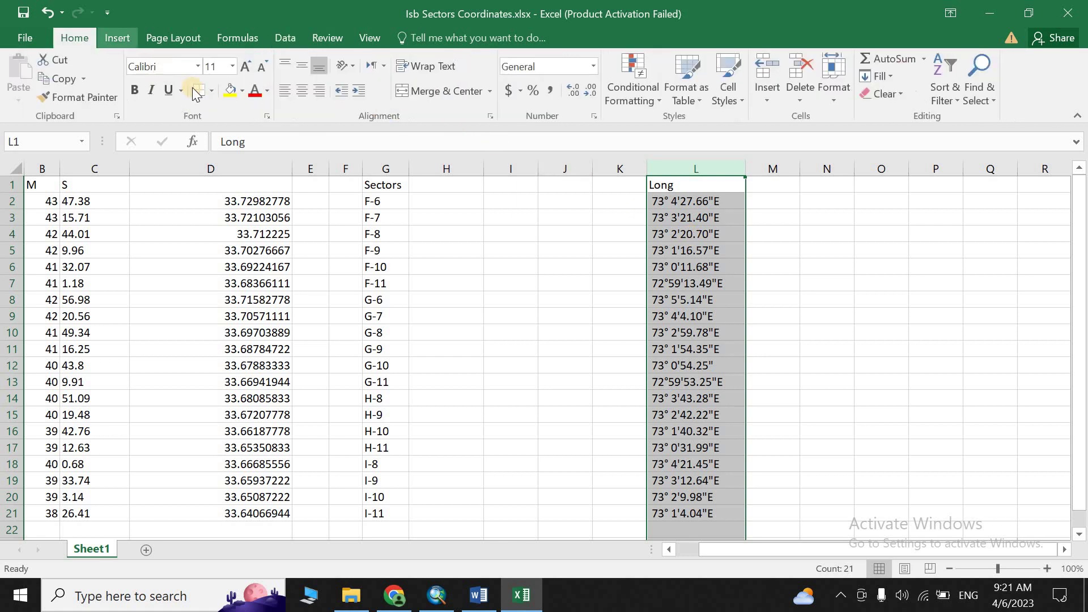
left_click(283, 89)
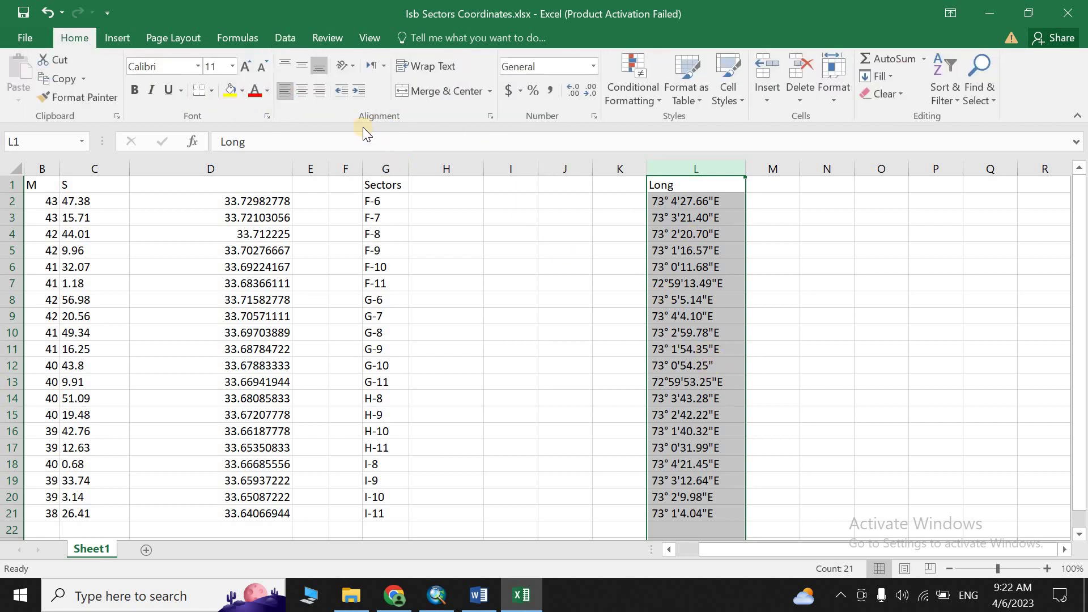
left_click(285, 37)
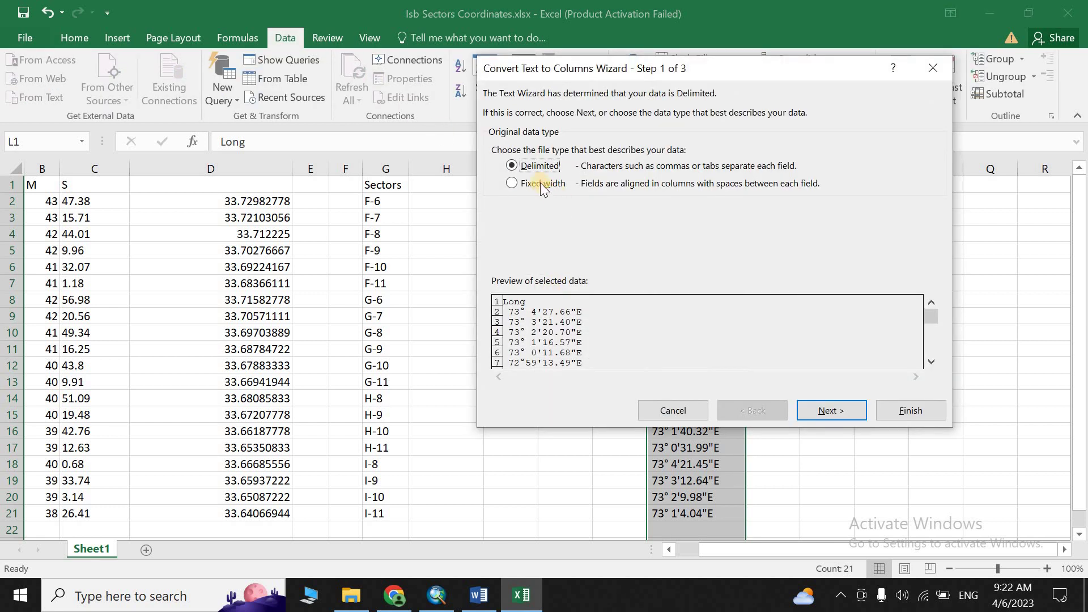
left_click(830, 412)
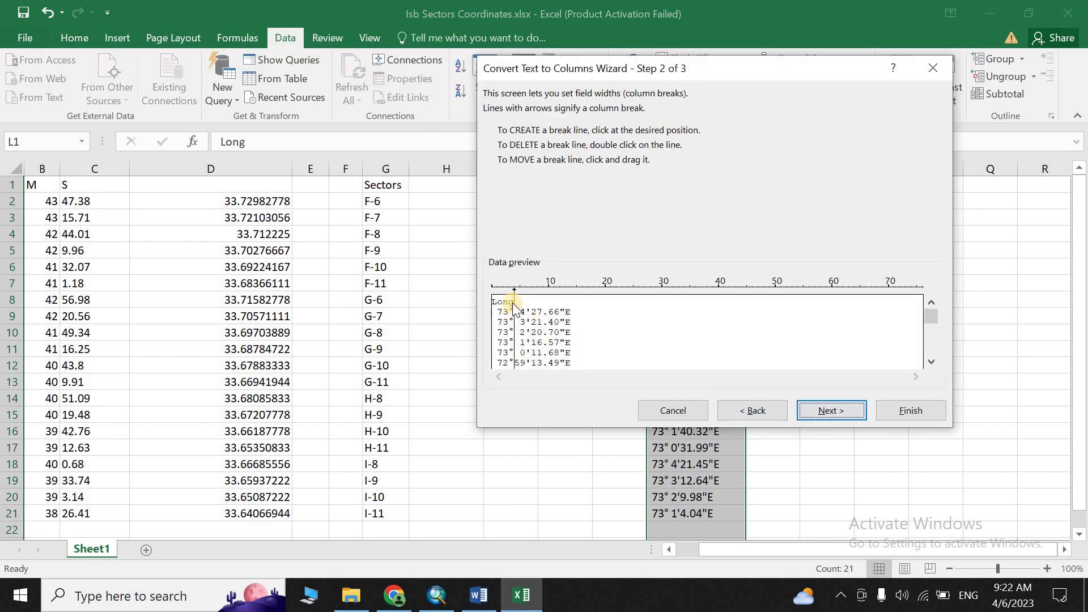
left_click_drag(514, 294, 509, 294)
left_click(519, 295)
left_click_drag(516, 295, 514, 293)
left_click(525, 291)
left_click(530, 293)
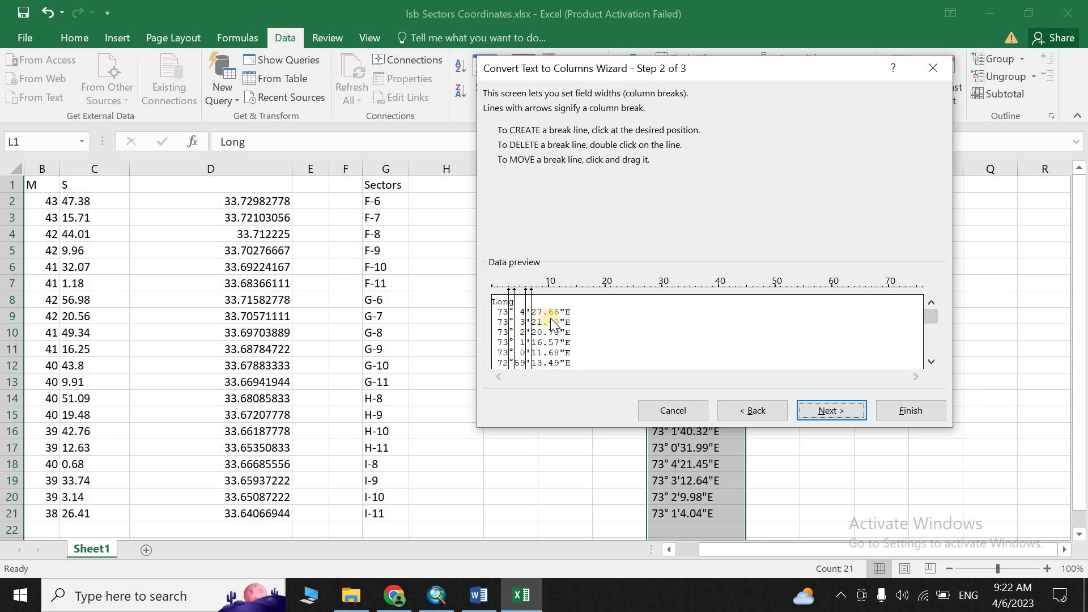
left_click(559, 291)
left_click(821, 410)
left_click(905, 410)
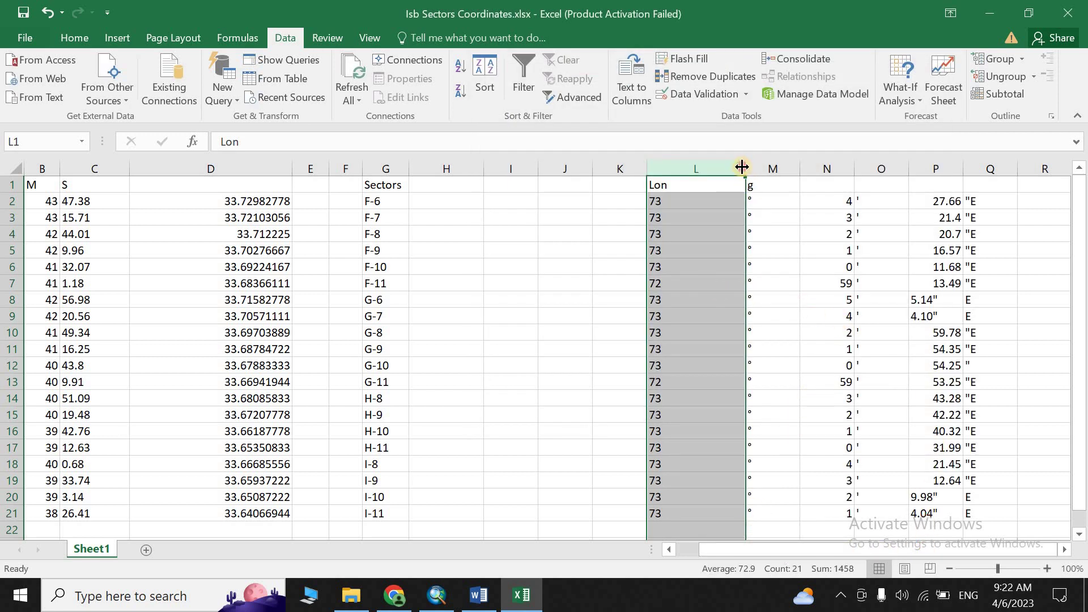
- Narrow column L to about half its width and enter the header D in cell L1
left_click_drag(741, 166, 701, 170)
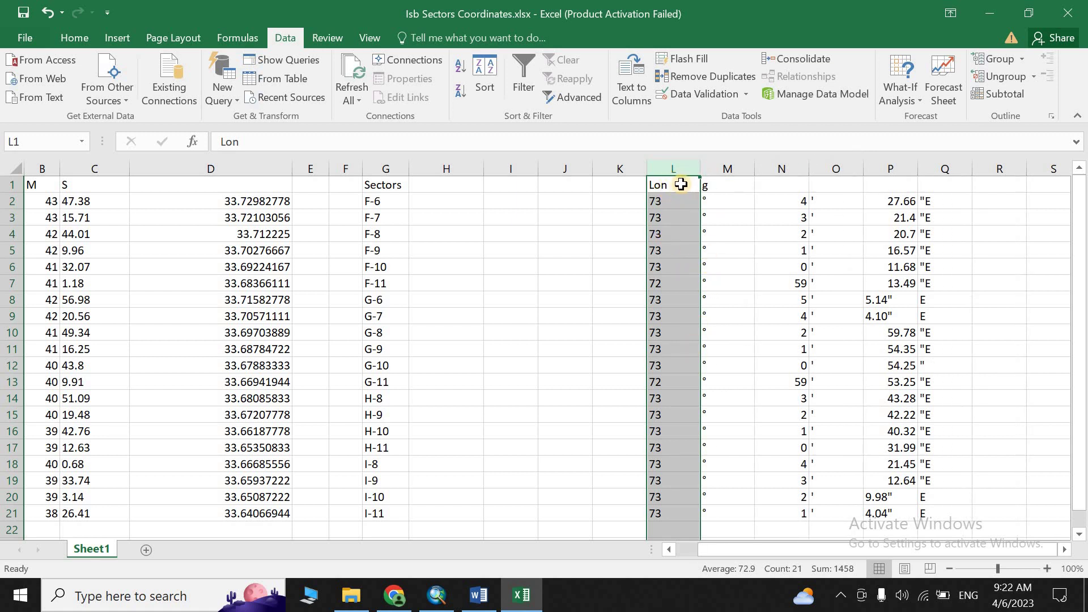
left_click(680, 184)
type("D")
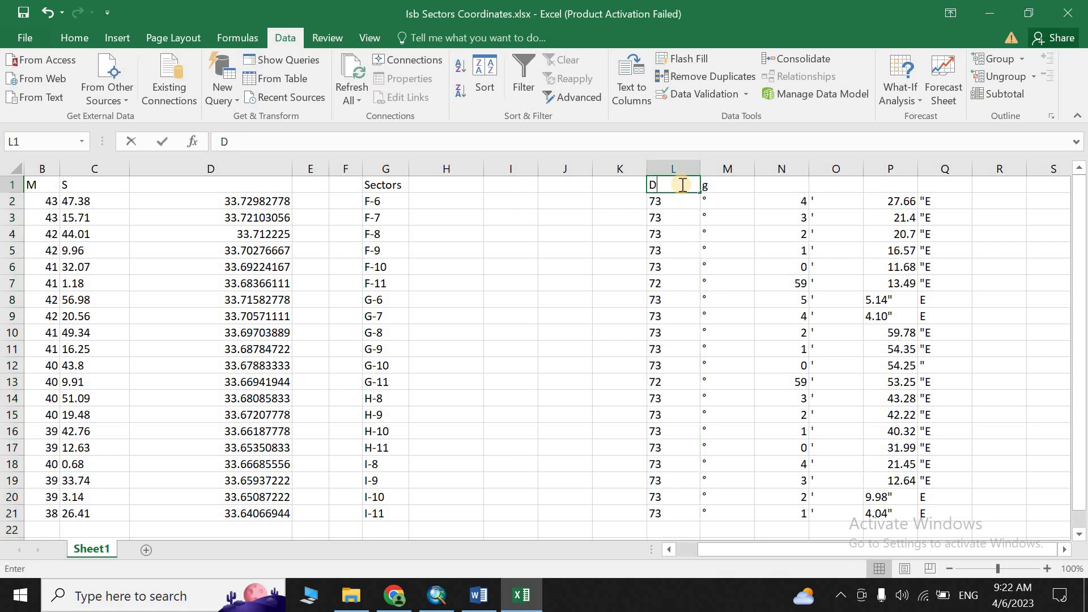
- Delete column M with the degree symbols and enter the header M in cell M1 above the minutes
left_click(728, 168)
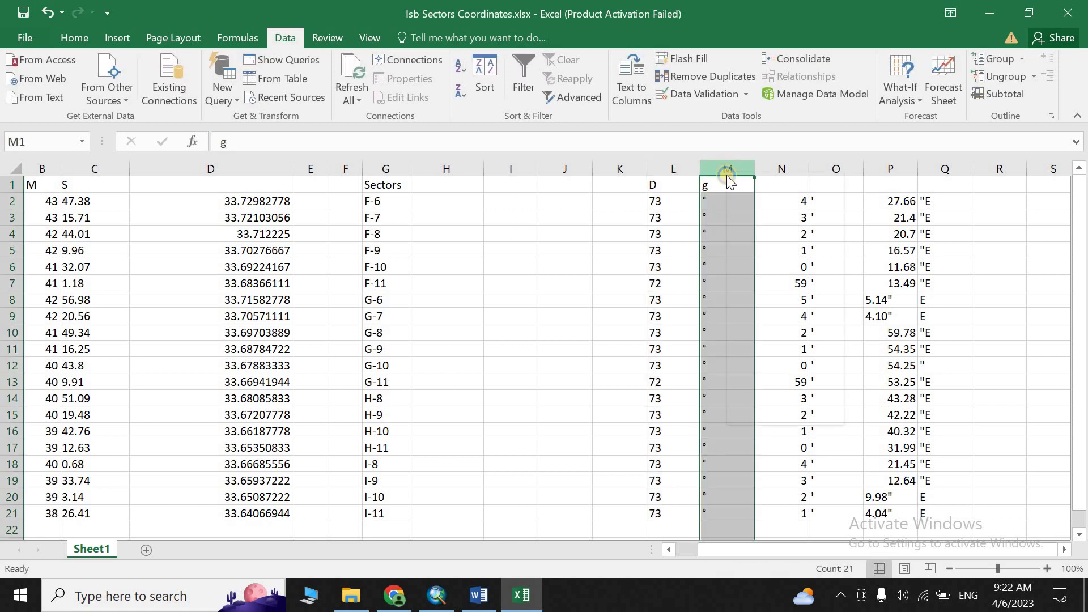
right_click(727, 170)
left_click(767, 309)
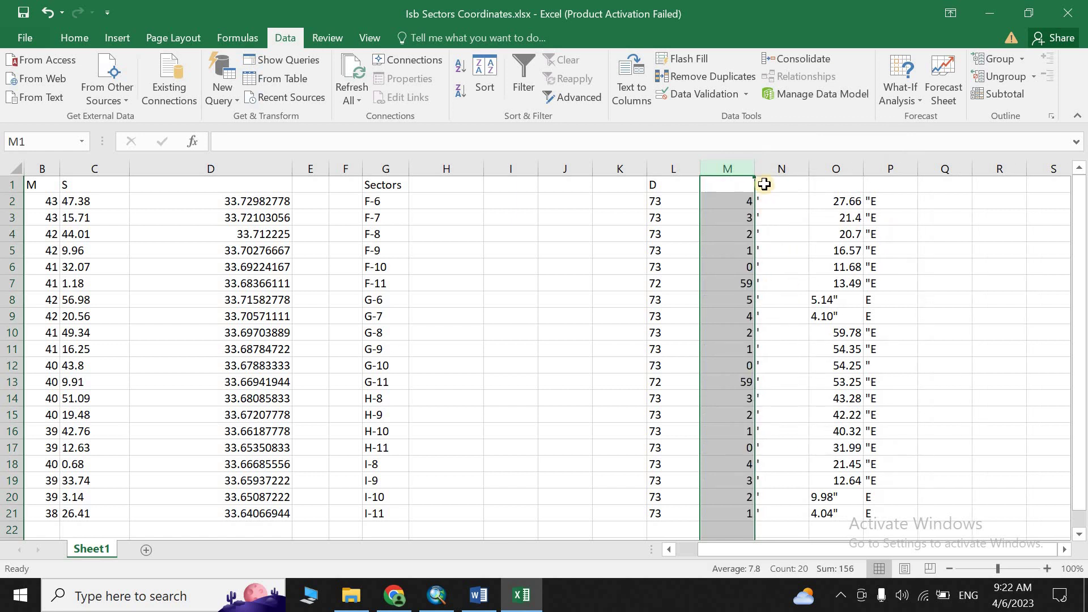
left_click(733, 187)
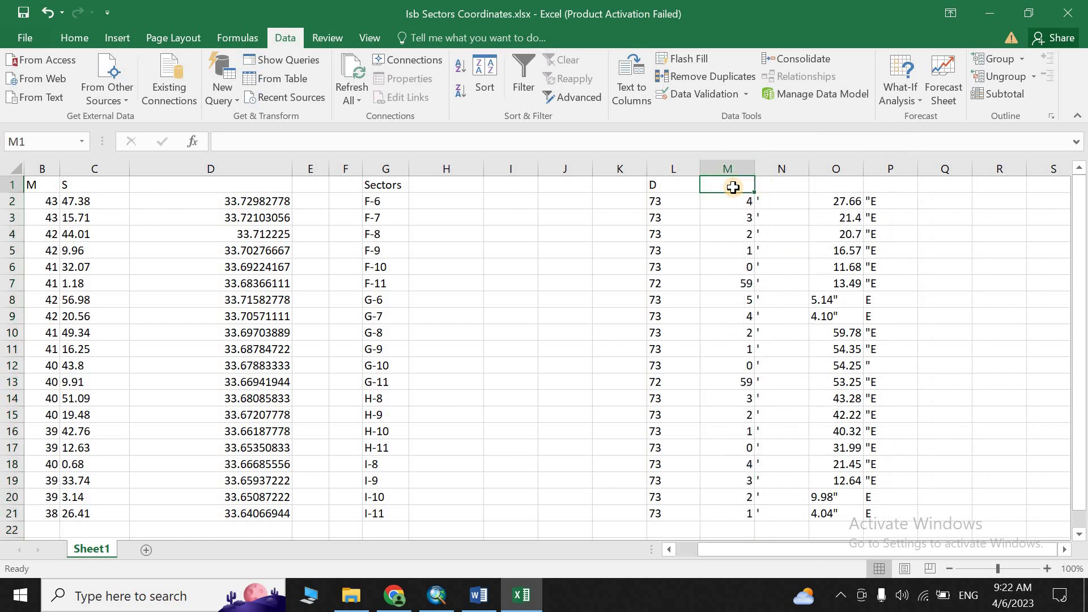
type("M")
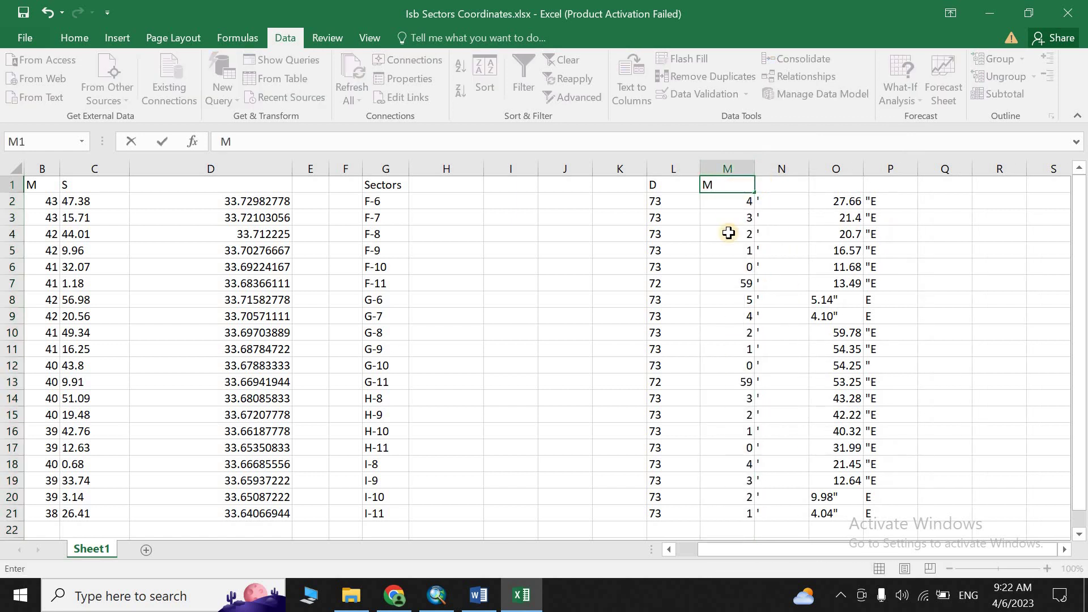
- Delete the column of minute marks after the longitude minutes and the column of "E suffixes after the seconds
left_click(780, 170)
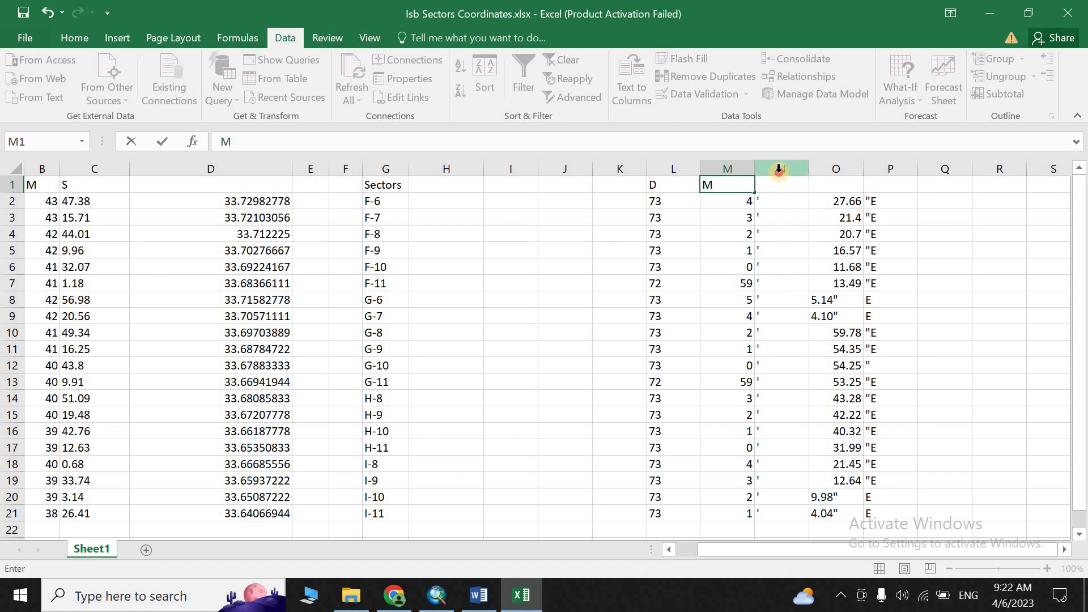
right_click(780, 171)
left_click(818, 310)
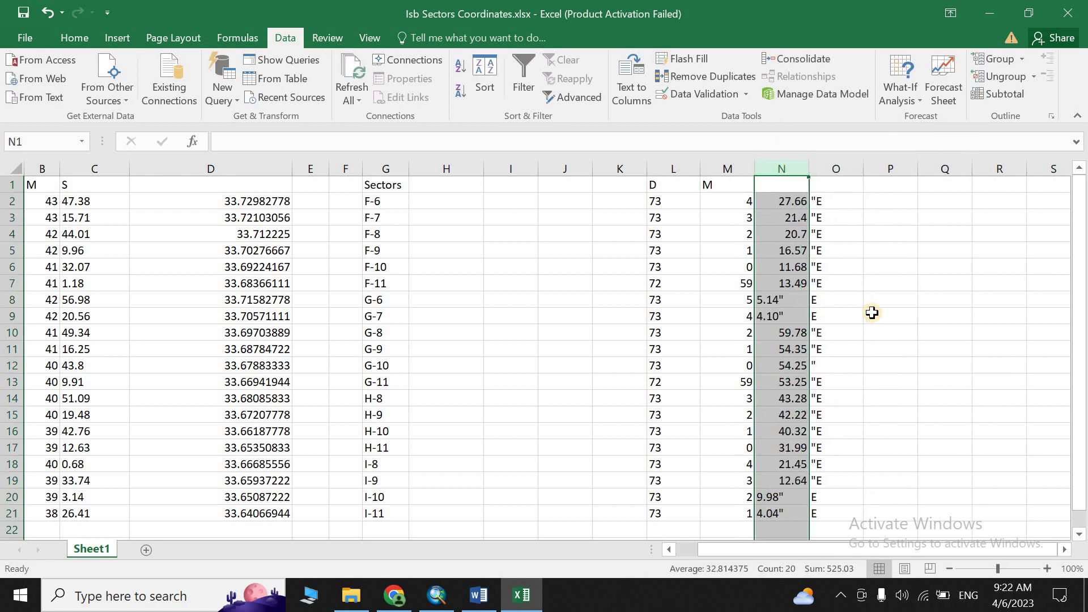
left_click(836, 169)
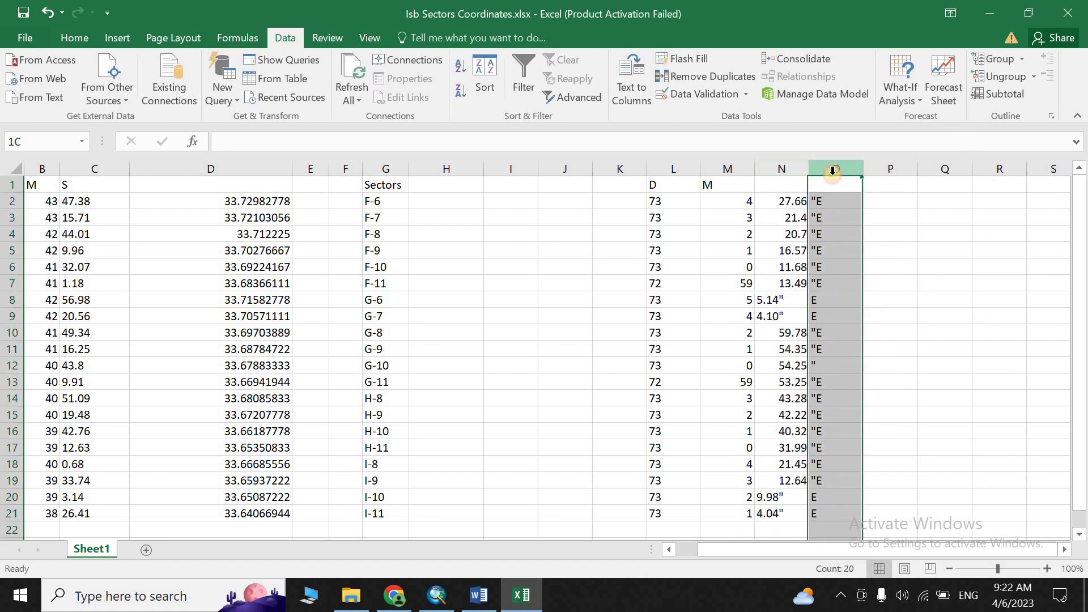
right_click(834, 170)
left_click(871, 313)
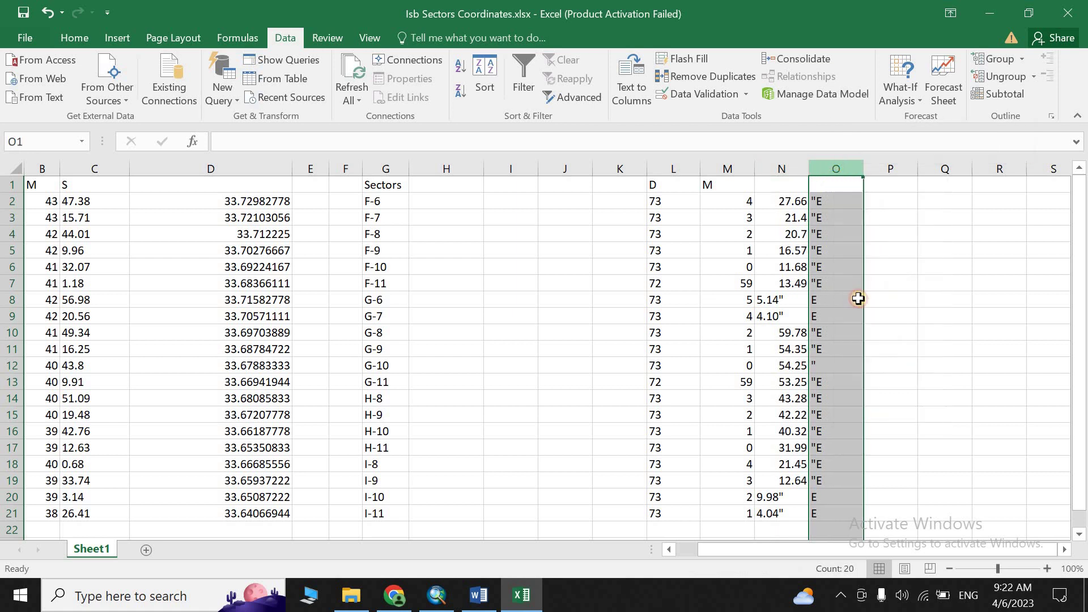
- Remove the trailing seconds mark in cells N8, N9, N20 and N21, leaving 5.14, 4.10, 9.98 and 4.04
left_click(778, 169)
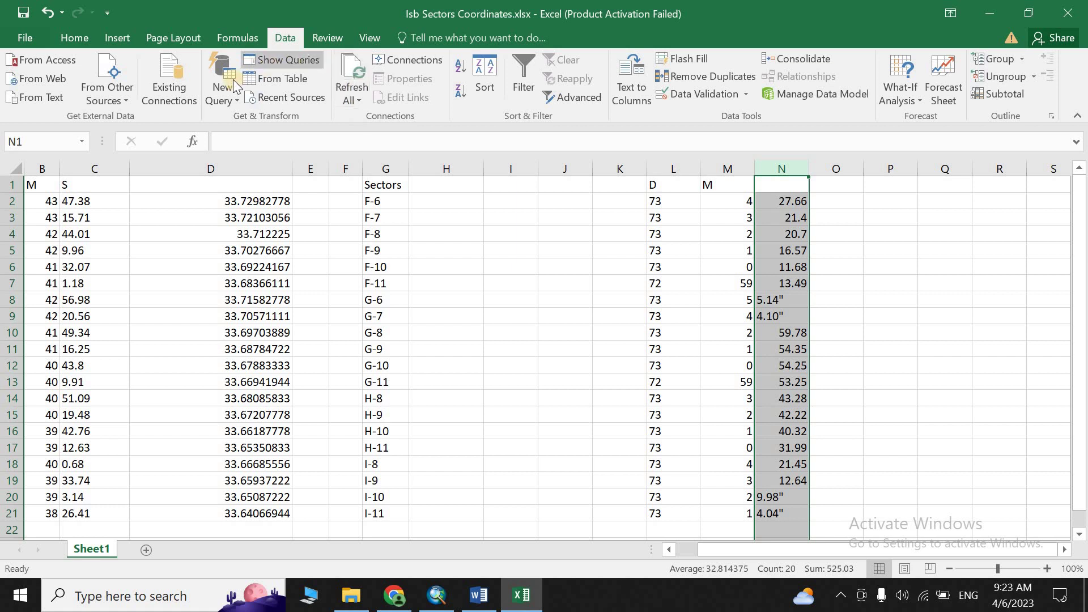
left_click(82, 37)
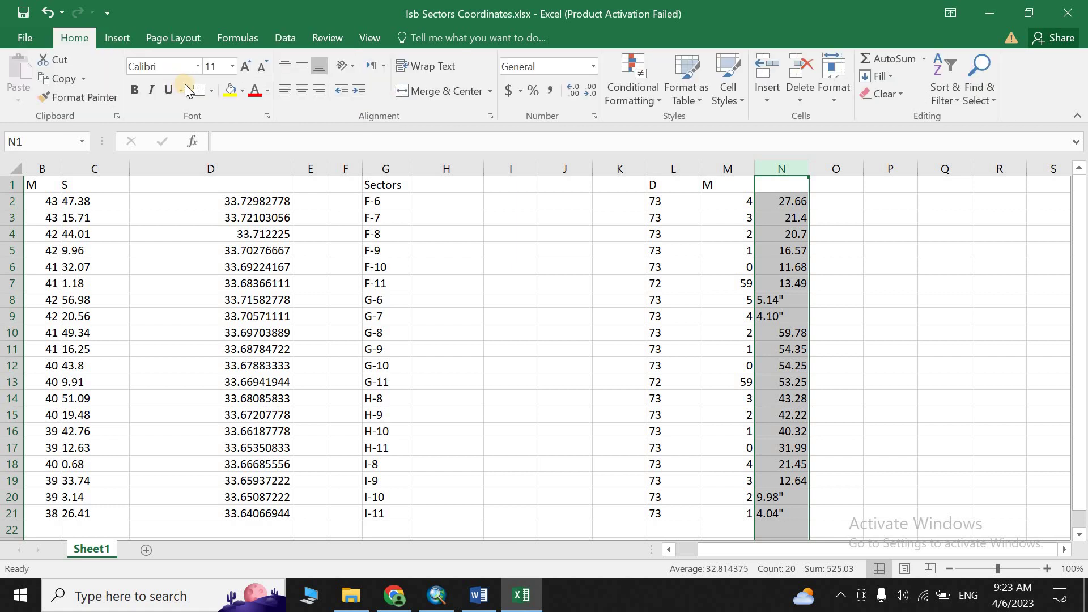
double_click(799, 300)
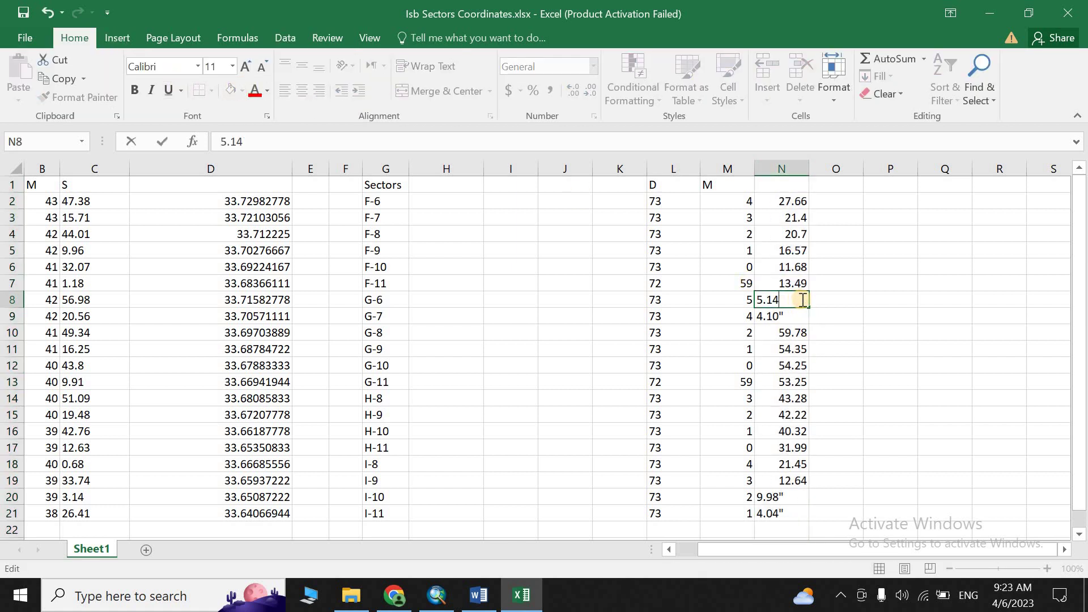
double_click(795, 316)
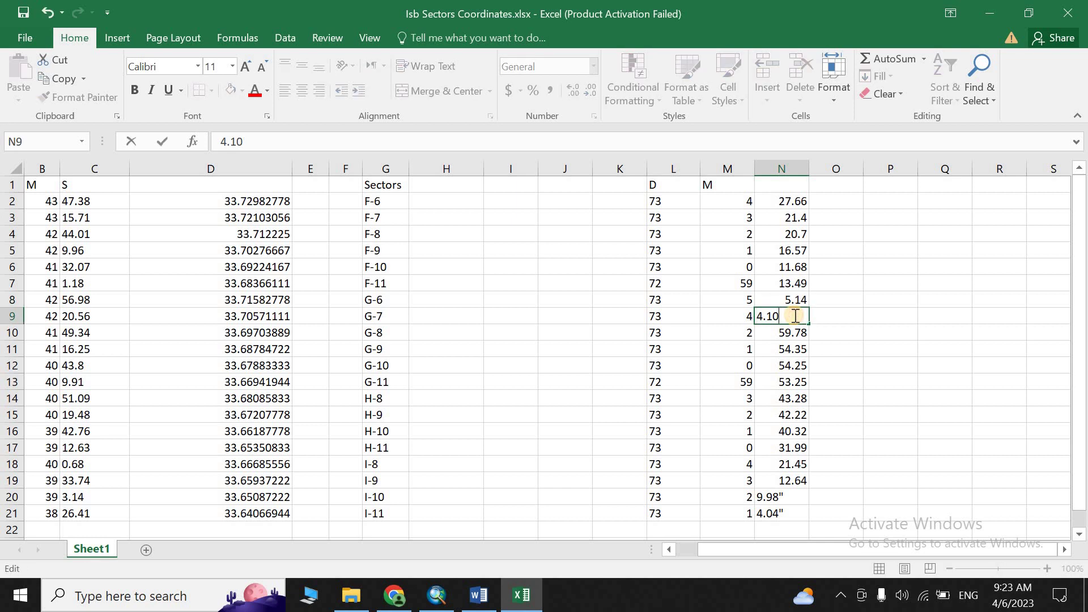
double_click(799, 495)
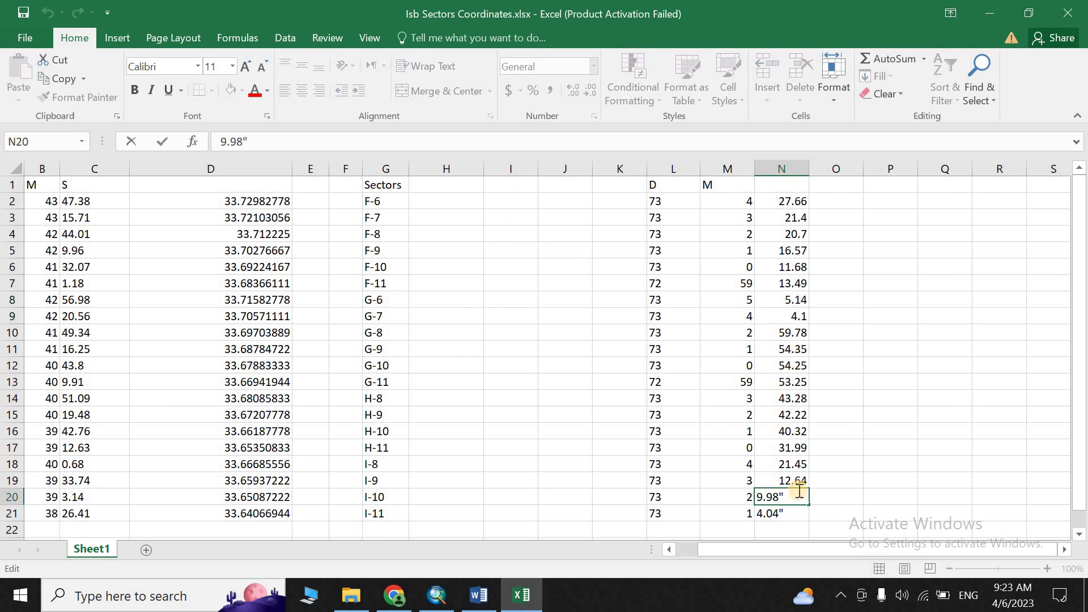
double_click(797, 513)
key("BackSpace")
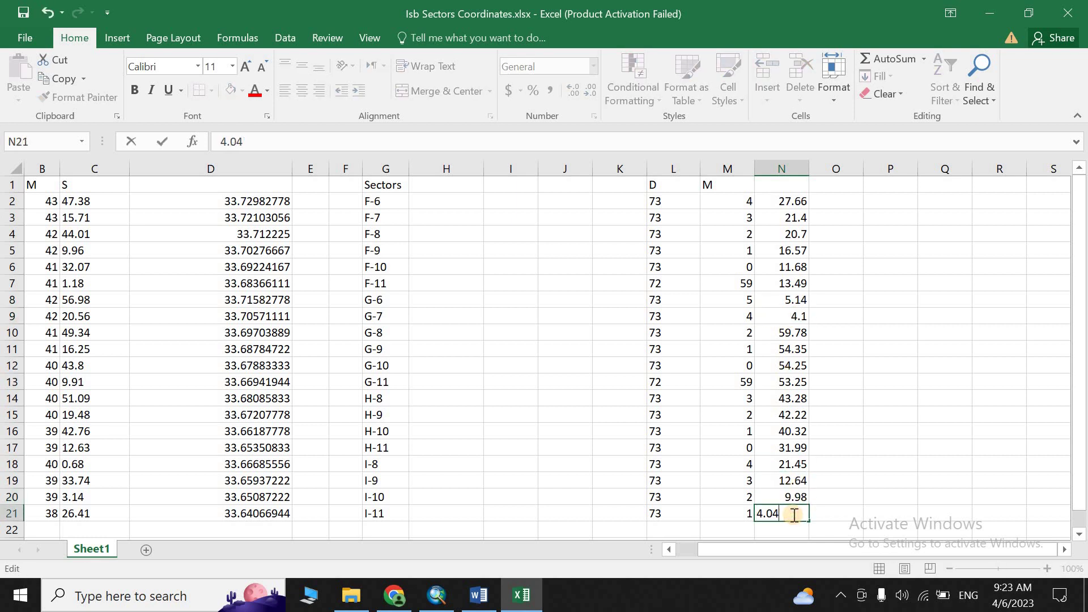
- Narrow columns L to N, widen column O, and enter the formula =L2+M2/60+N2/3600 in cell O2
left_click(898, 431)
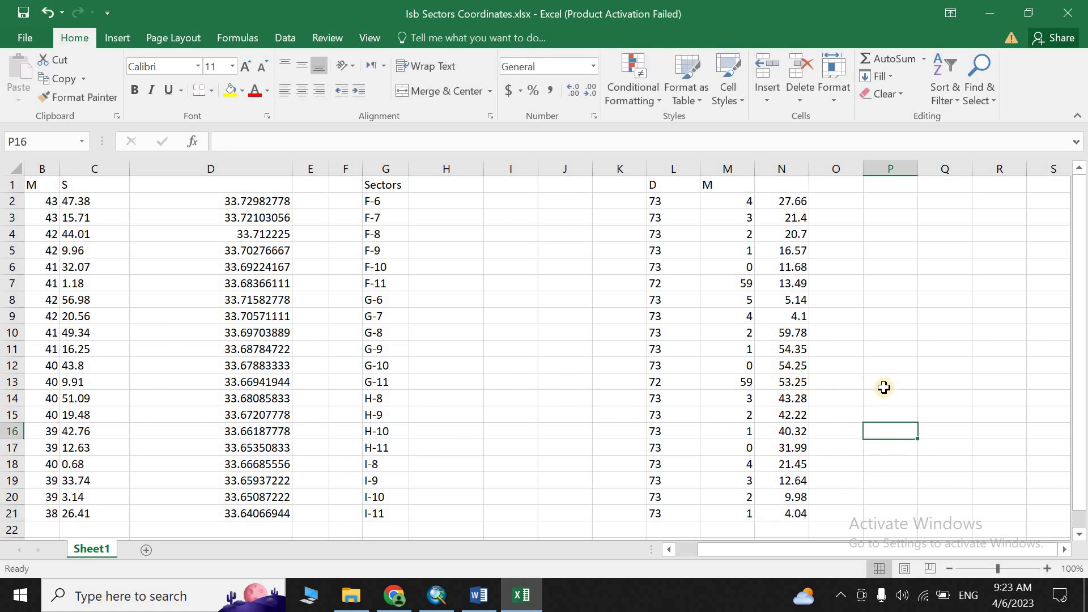
left_click_drag(699, 169, 959, 167)
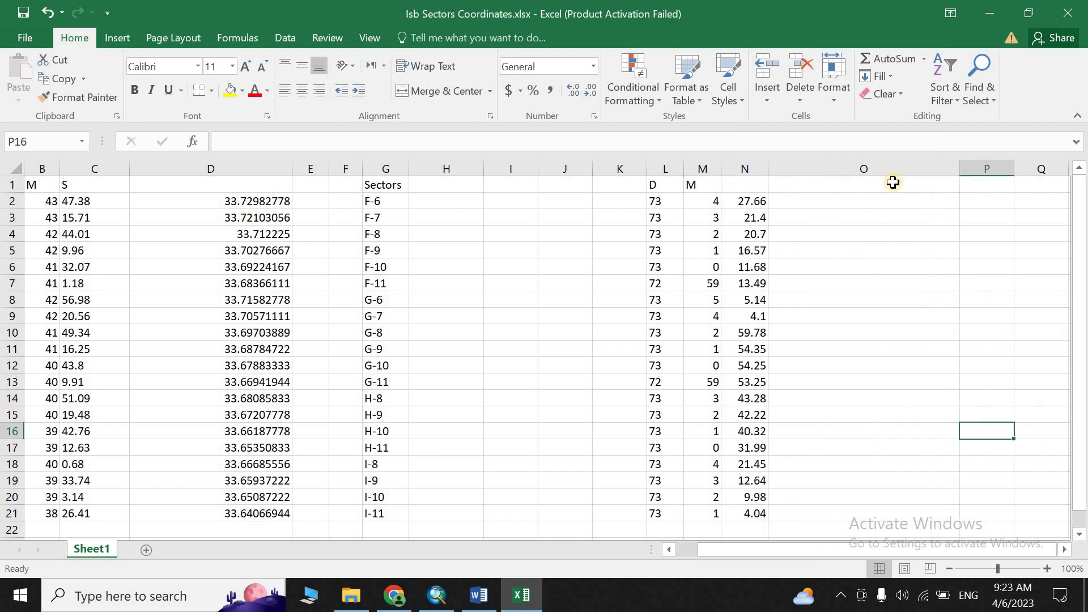
left_click(806, 201)
type("=")
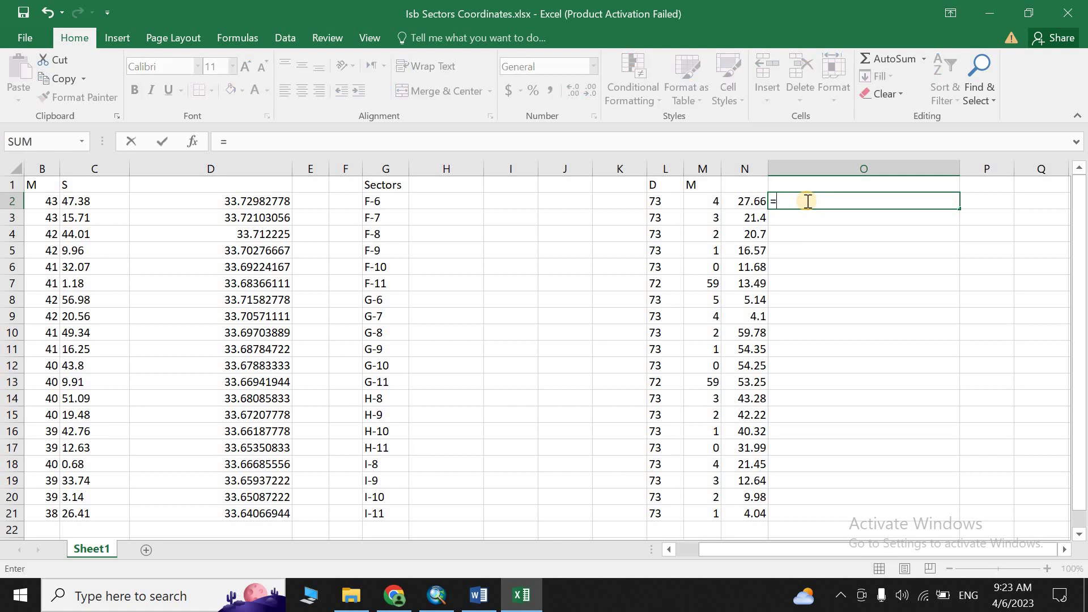
left_click(664, 201)
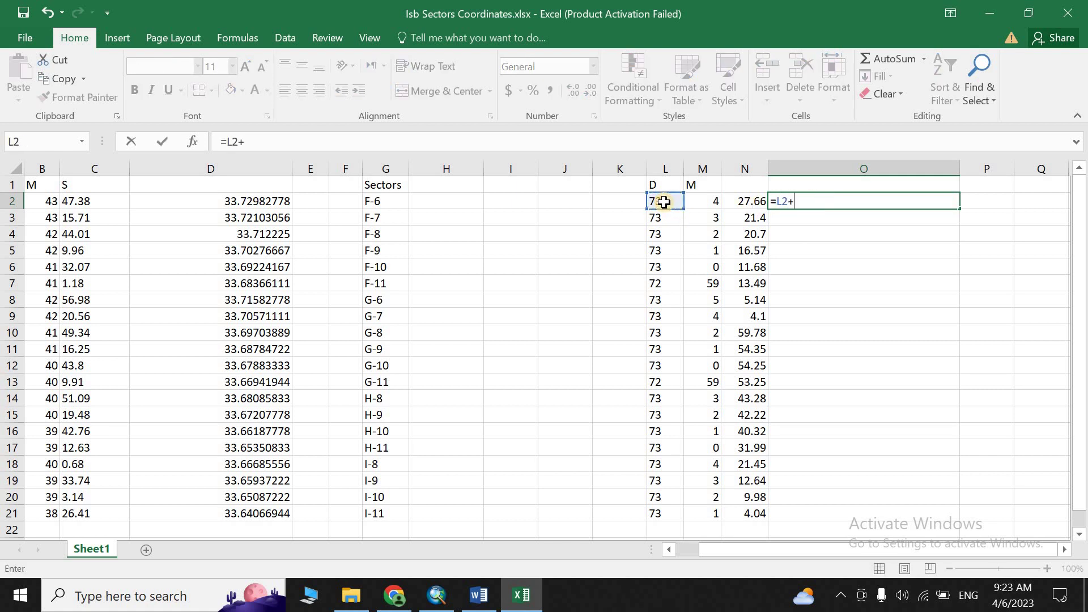
type("+")
left_click(697, 202)
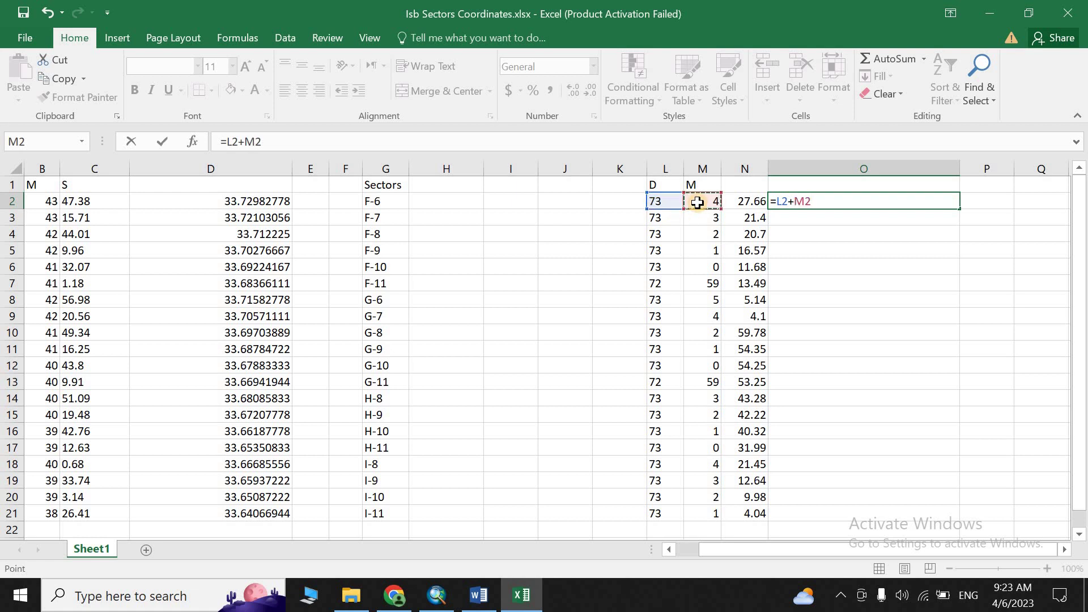
type("/60+")
left_click(741, 203)
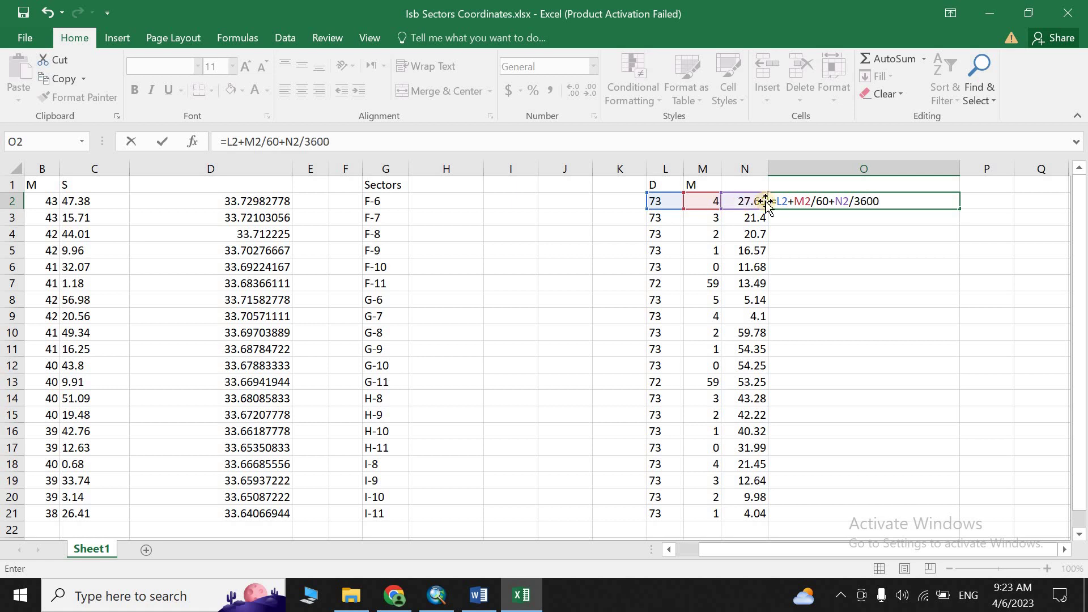
key("Return")
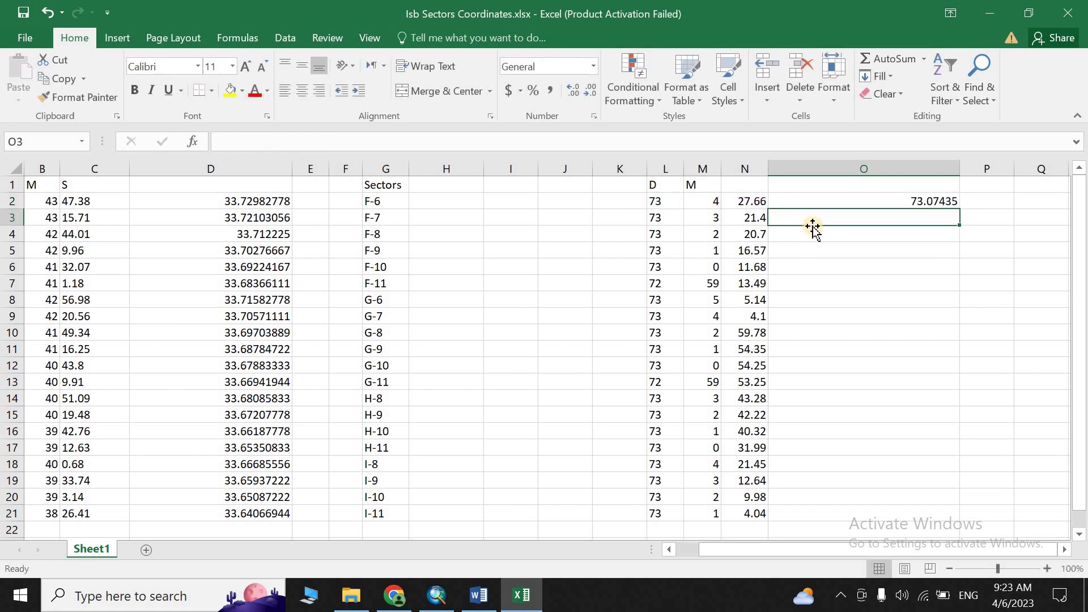
- Narrow column O to about half its width and fill the formula from O2 down to O21
left_click(854, 204)
left_click_drag(958, 169, 859, 170)
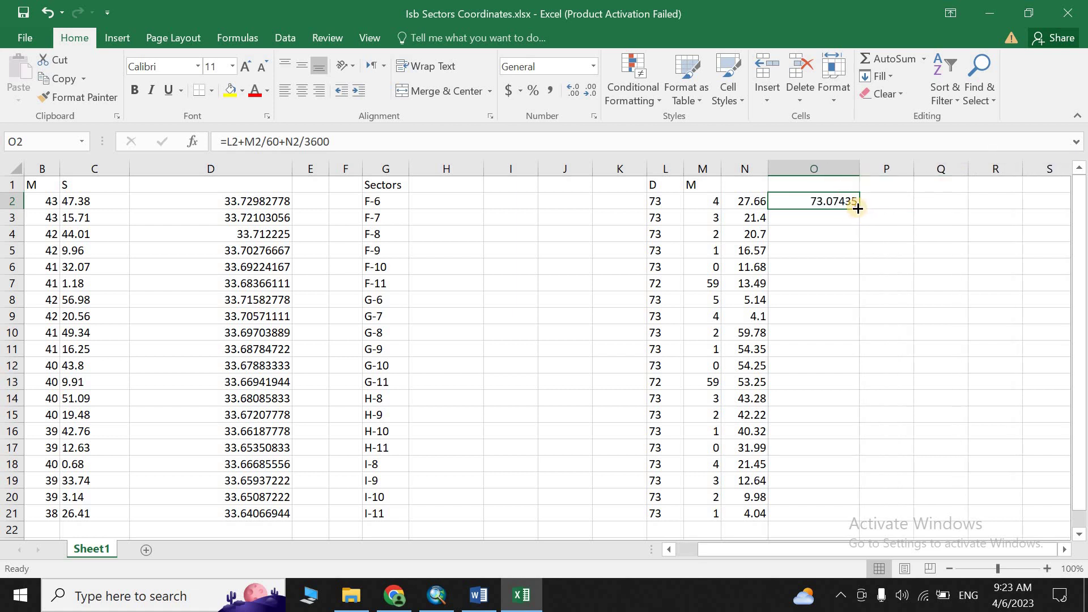
left_click_drag(857, 208, 855, 518)
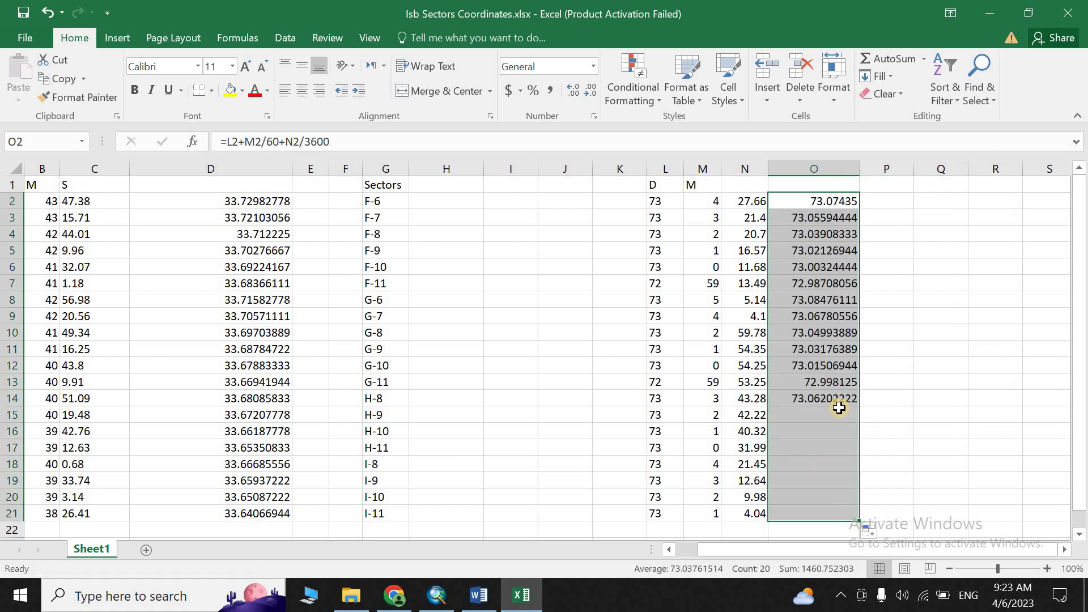
left_click(971, 333)
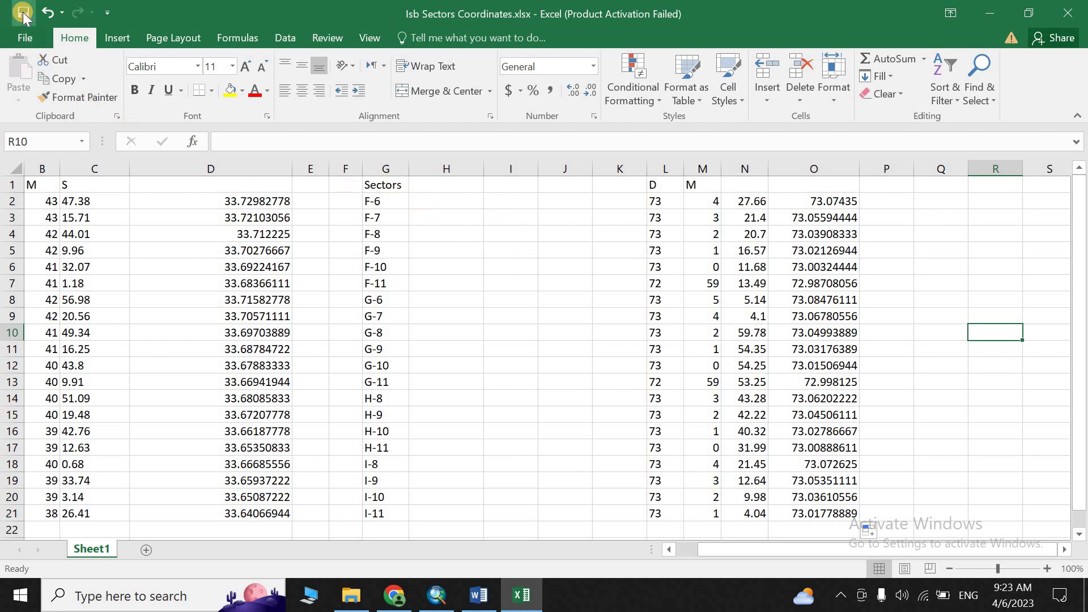
- Save the workbook to the Desktop as Isb Sectors Coordinates.csv in CSV (Comma delimited) format, accepting the loss of workbook features
left_click(21, 32)
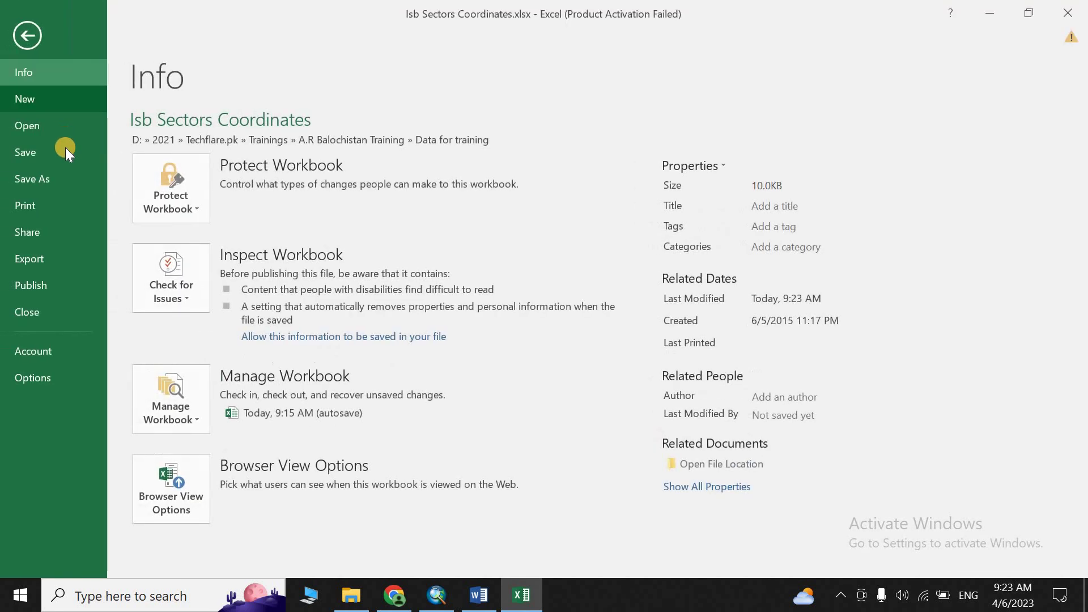
left_click(64, 179)
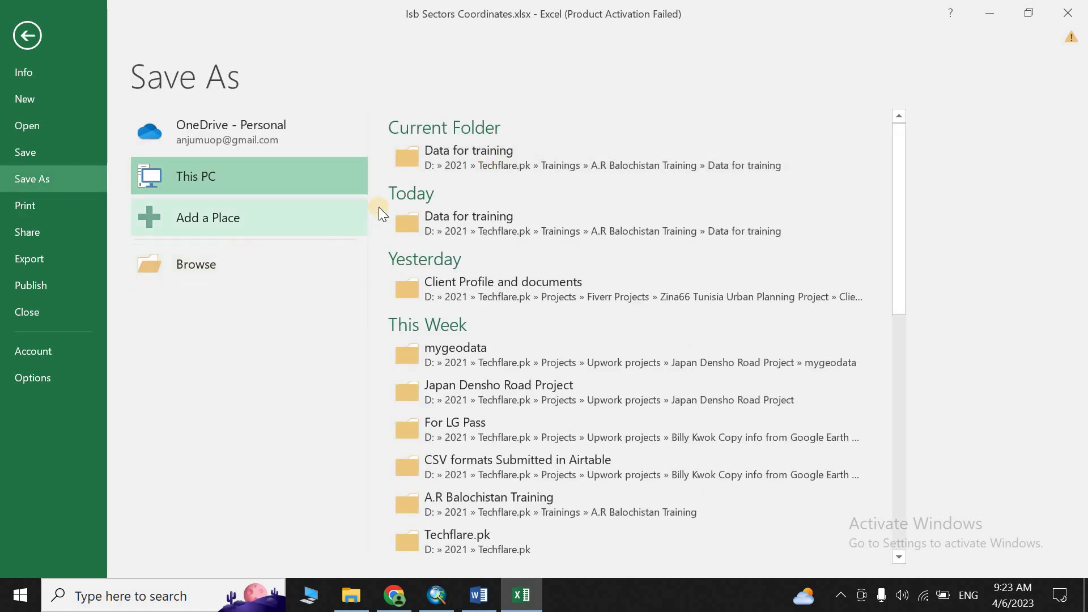
scroll(523, 356, "down", 2)
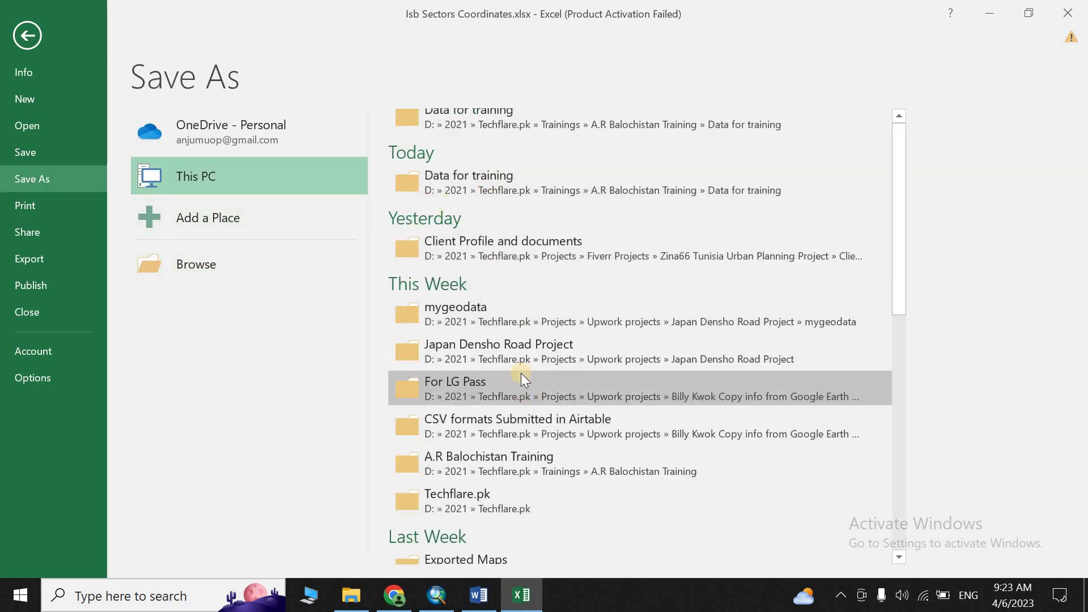
scroll(523, 370, "down", 4)
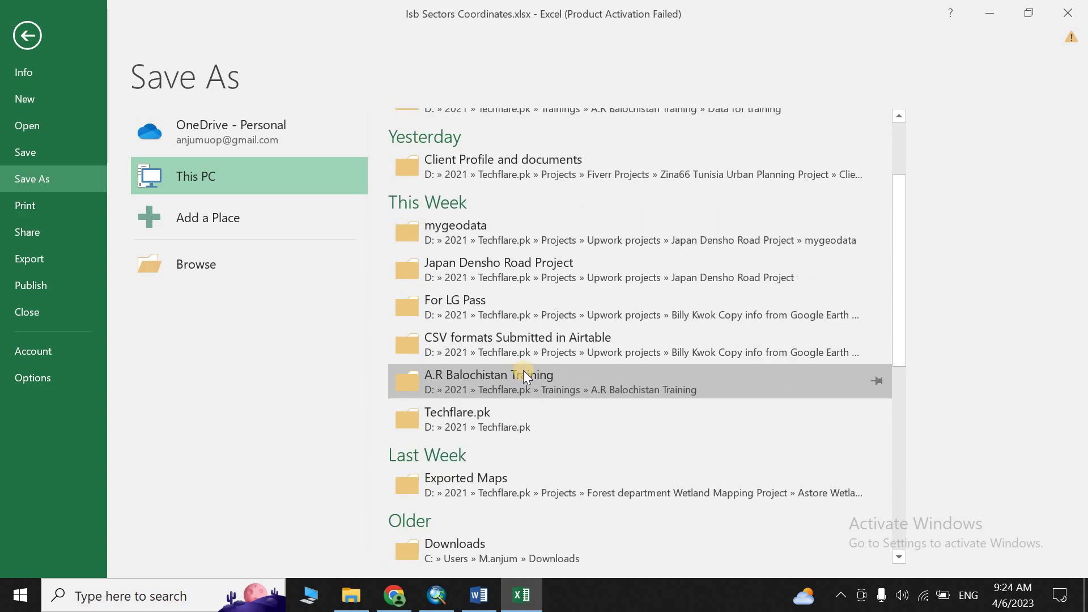
scroll(510, 456, "down", 1)
left_click(480, 453)
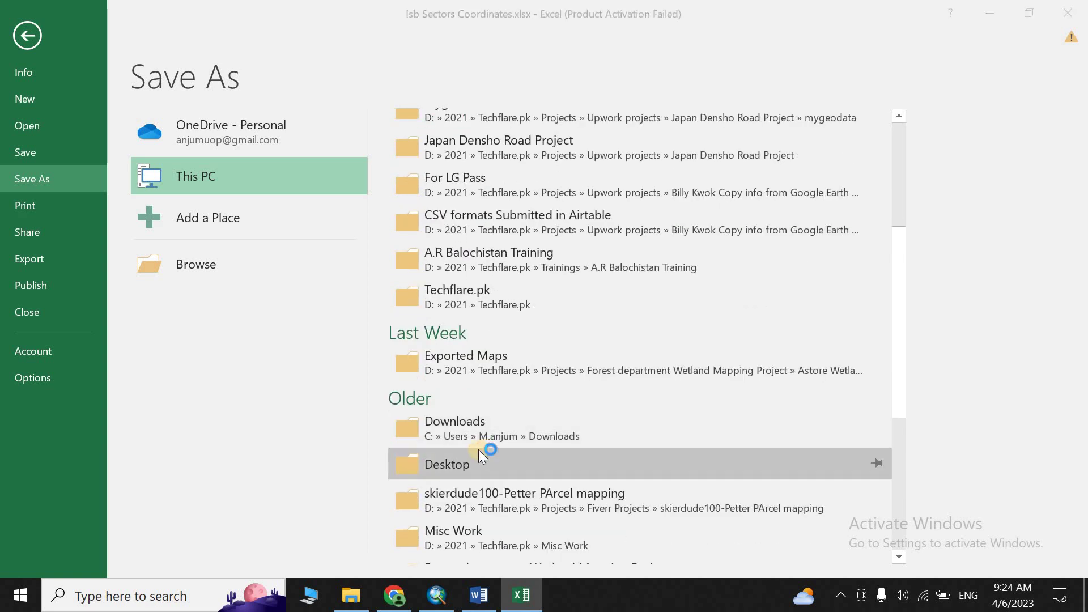
left_click(424, 413)
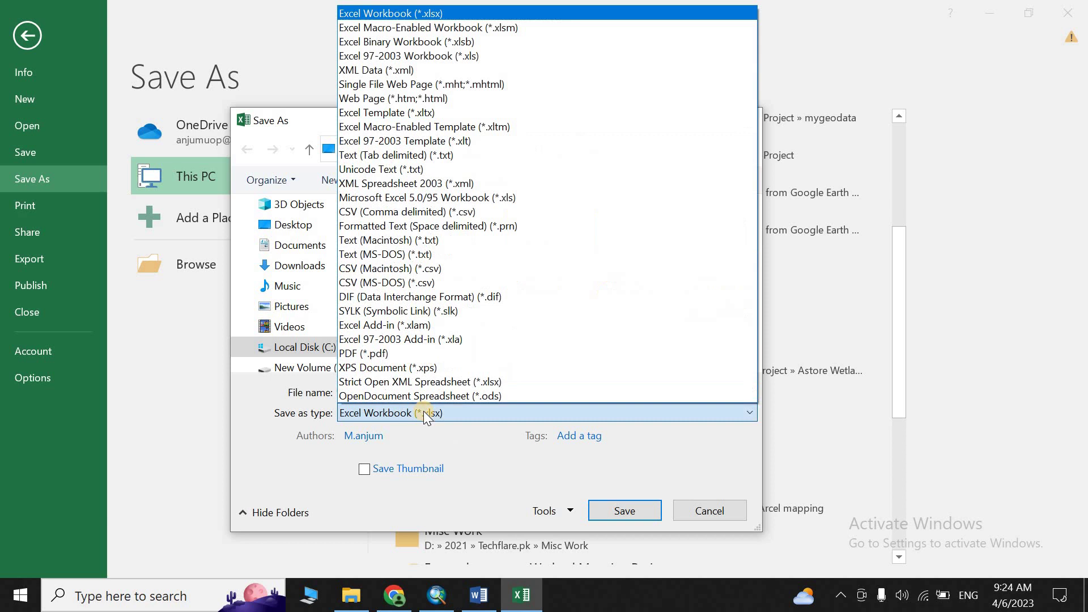
left_click(403, 211)
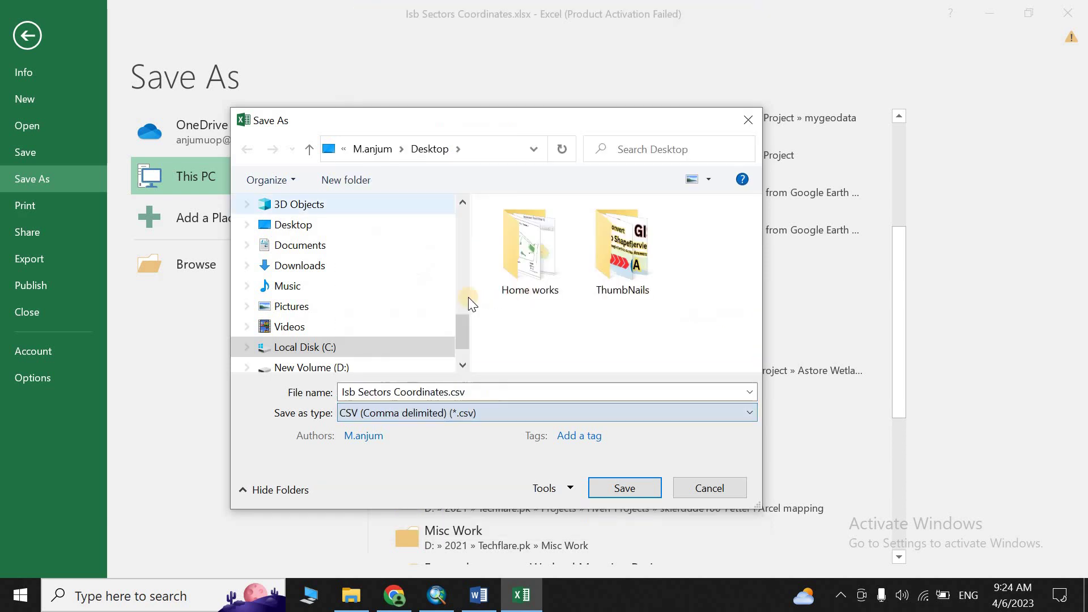
left_click(617, 487)
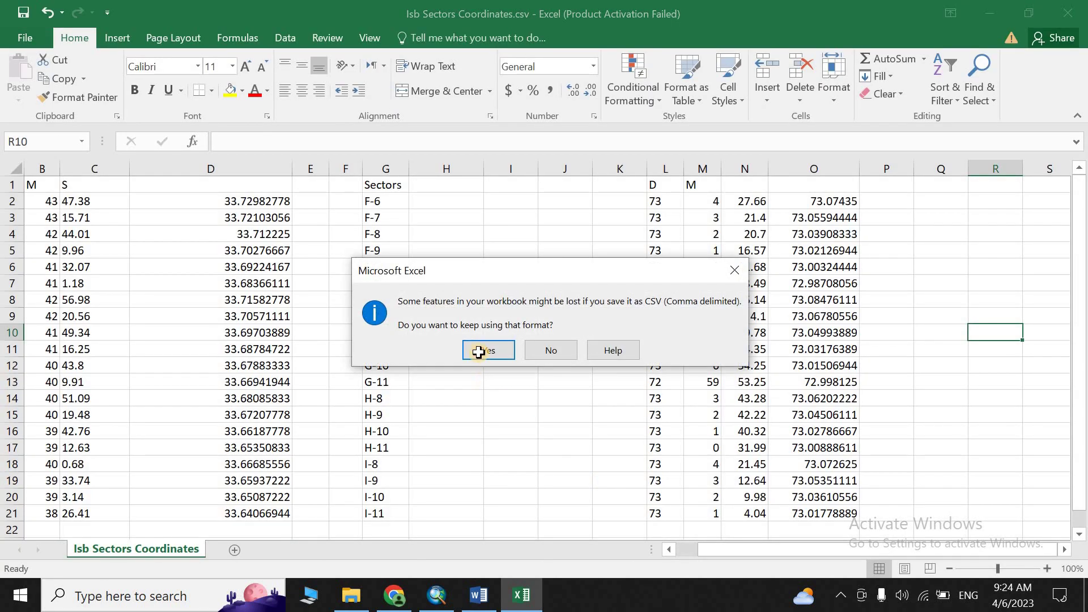
left_click(478, 350)
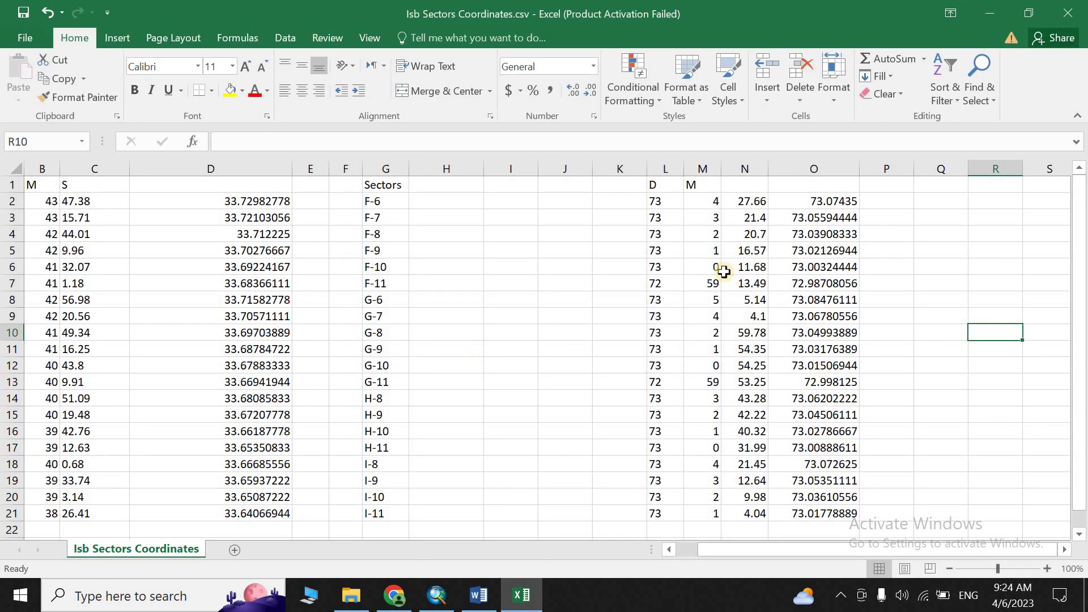
- Show the desktop and move the saved Isb Sectors Coordinates.csv file to an empty area near the middle
left_click(989, 13)
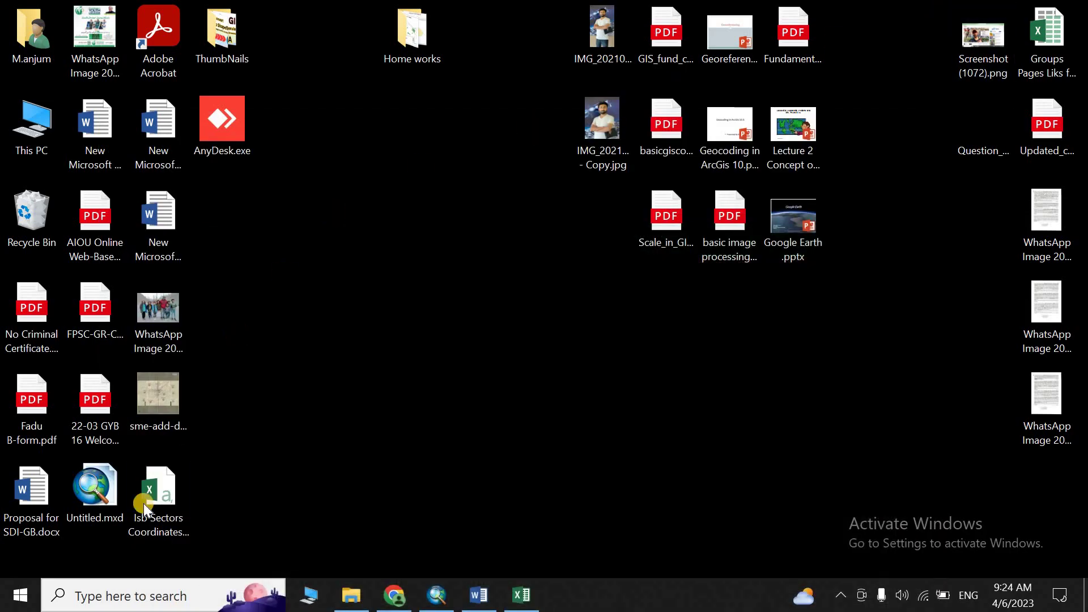
left_click_drag(158, 492, 379, 352)
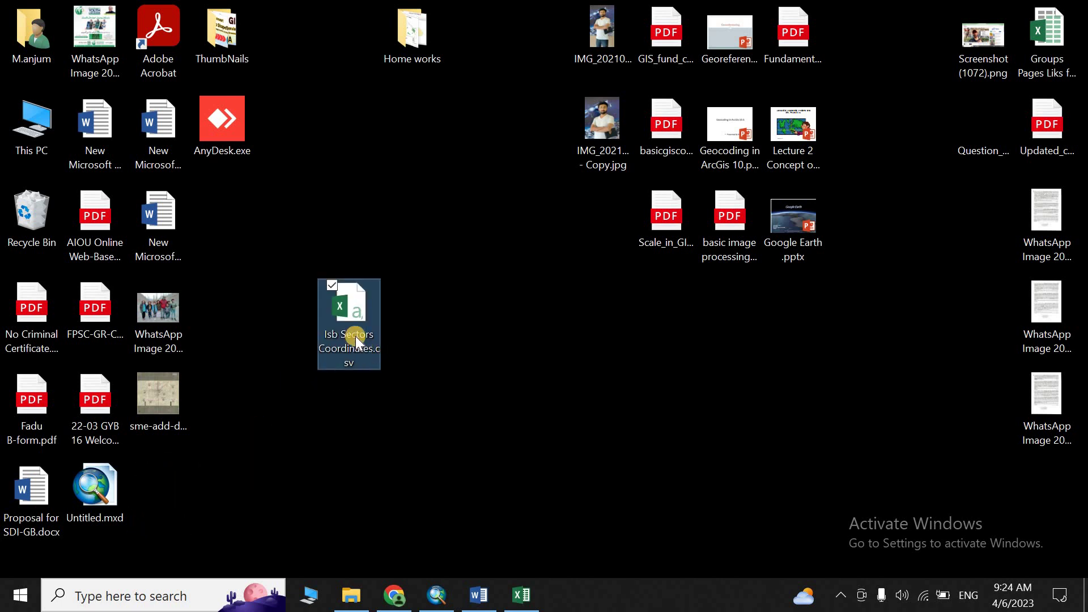
- Close the workbook in Excel without saving again and reopen Isb Sectors Coordinates.csv from the desktop
left_click(522, 595)
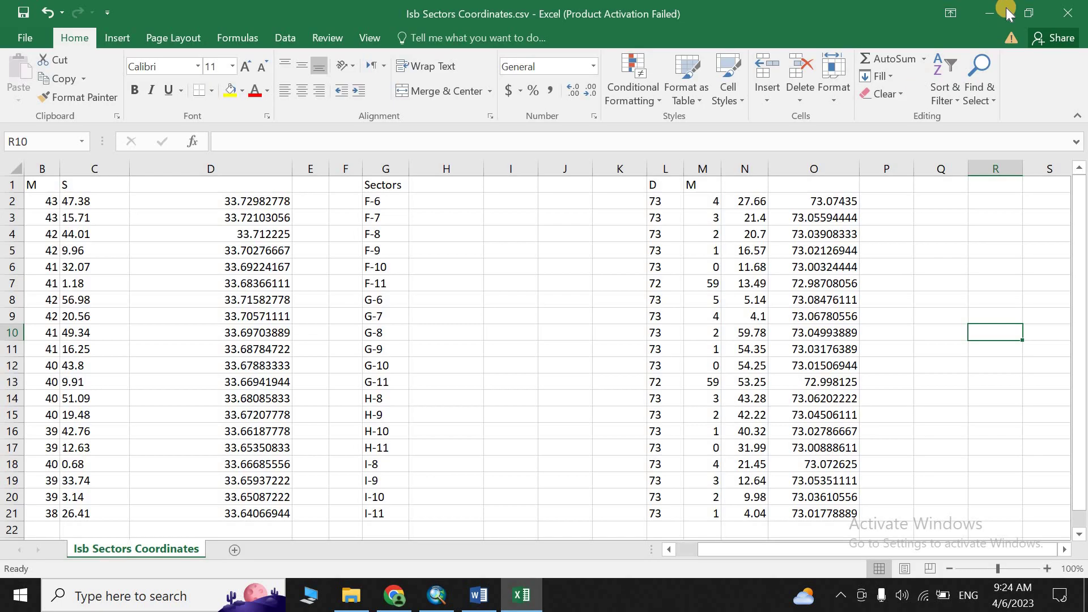
left_click(1067, 12)
left_click(536, 319)
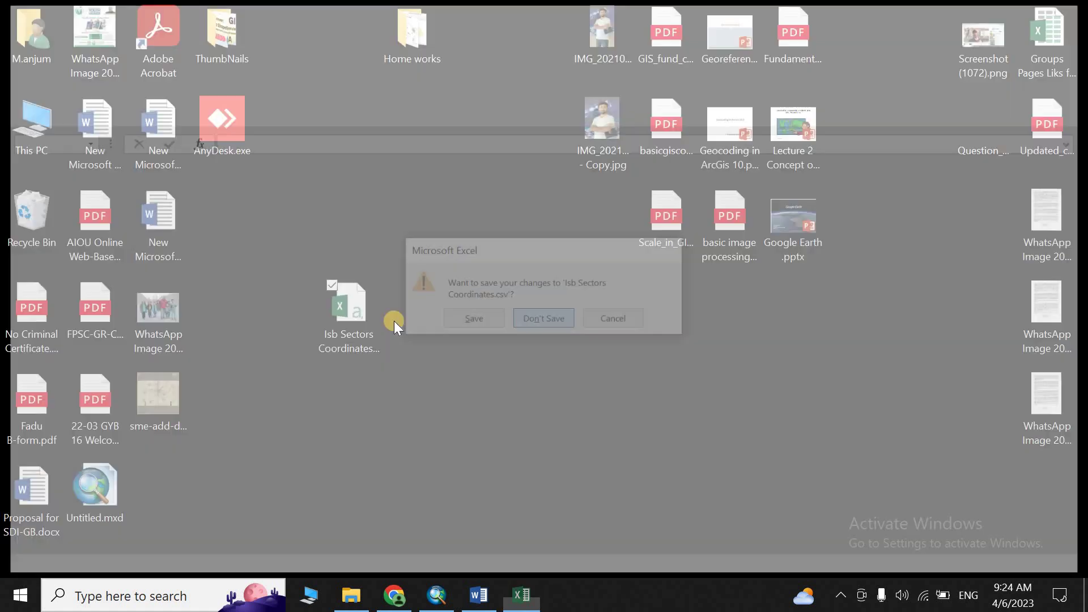
double_click(345, 314)
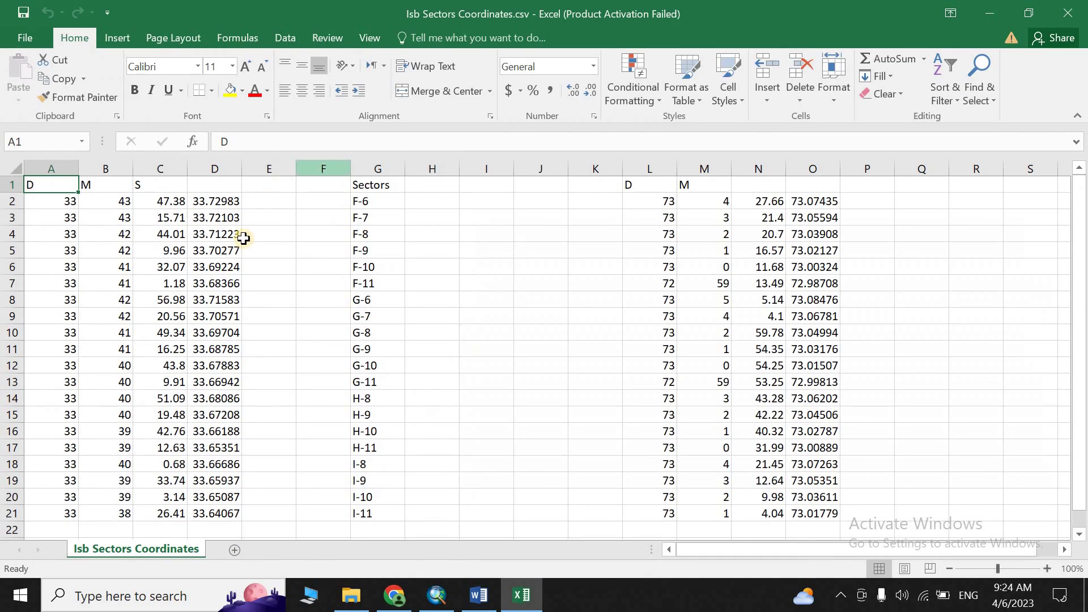
- Dismiss the Office activation wizard and delete columns A to C with the latitude degrees, minutes and seconds
left_click_drag(62, 169, 170, 170)
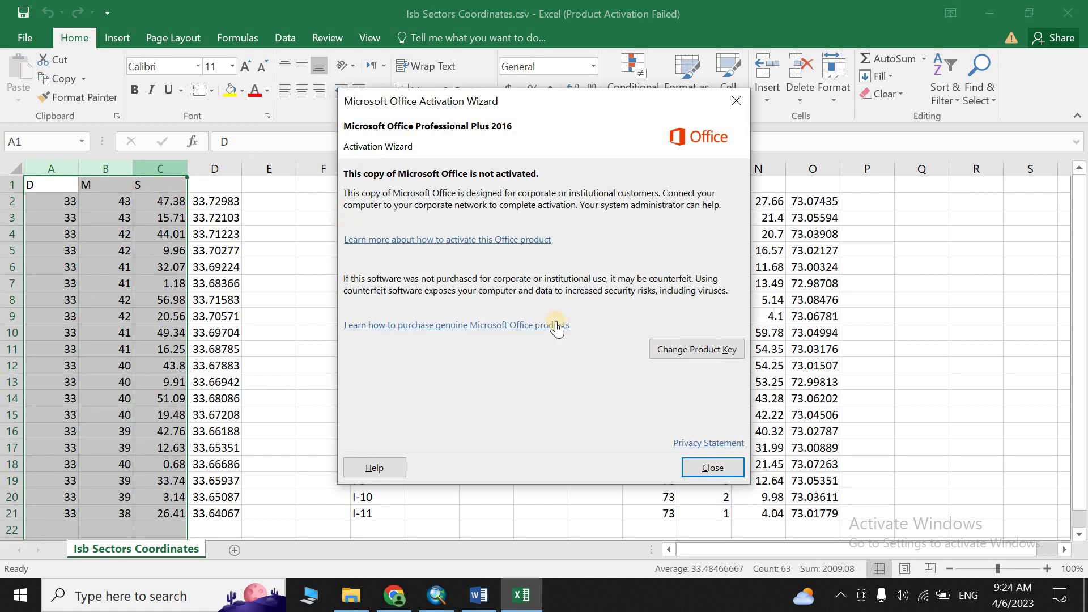
left_click(701, 467)
right_click(146, 169)
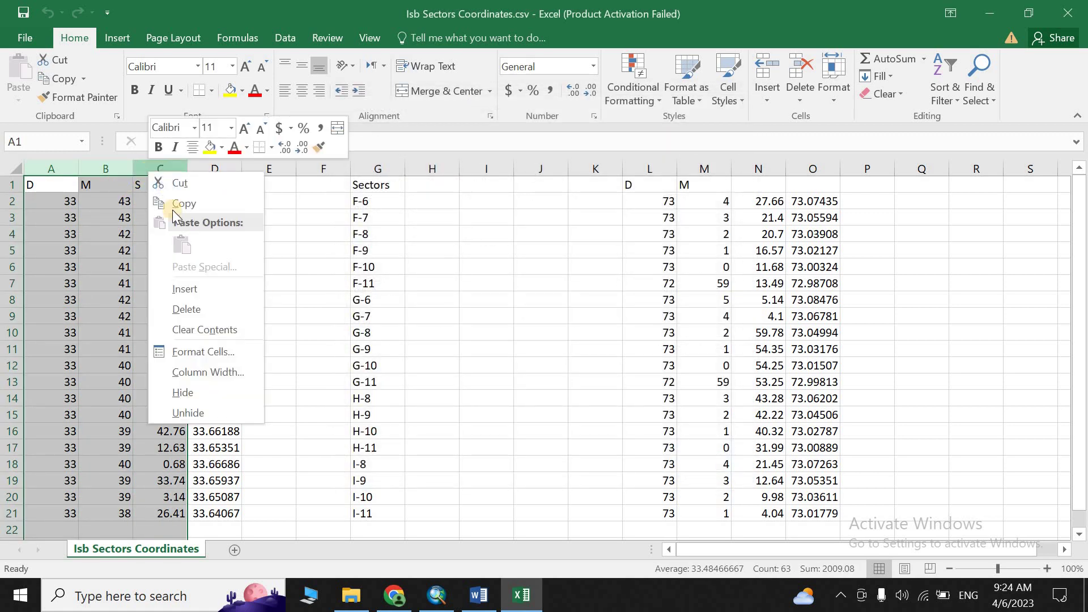
left_click(199, 303)
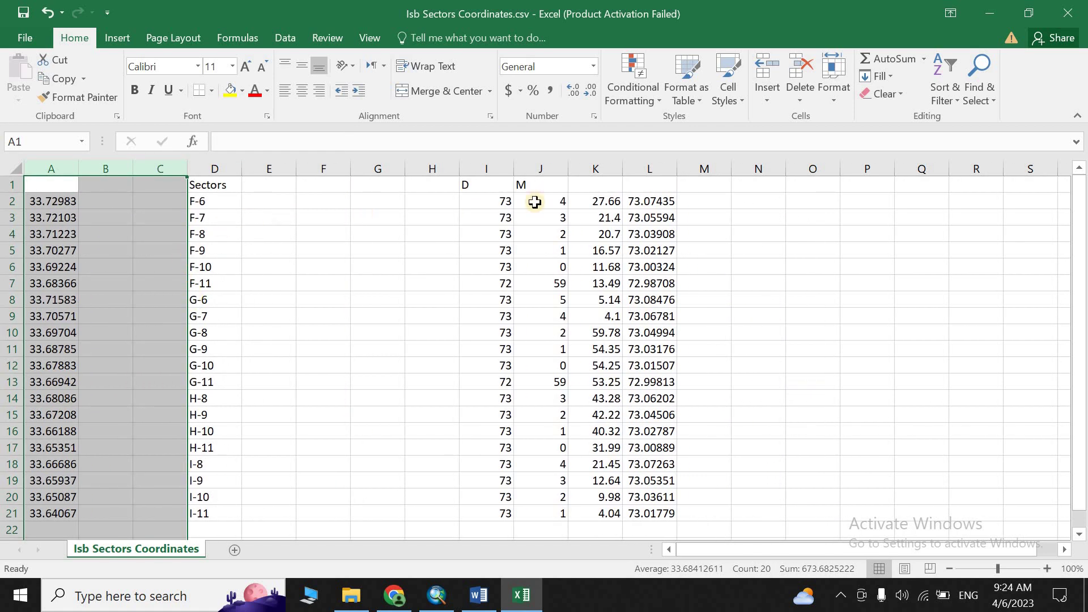
- Delete columns I to K with the longitude degrees, minutes and seconds
left_click_drag(476, 168, 588, 167)
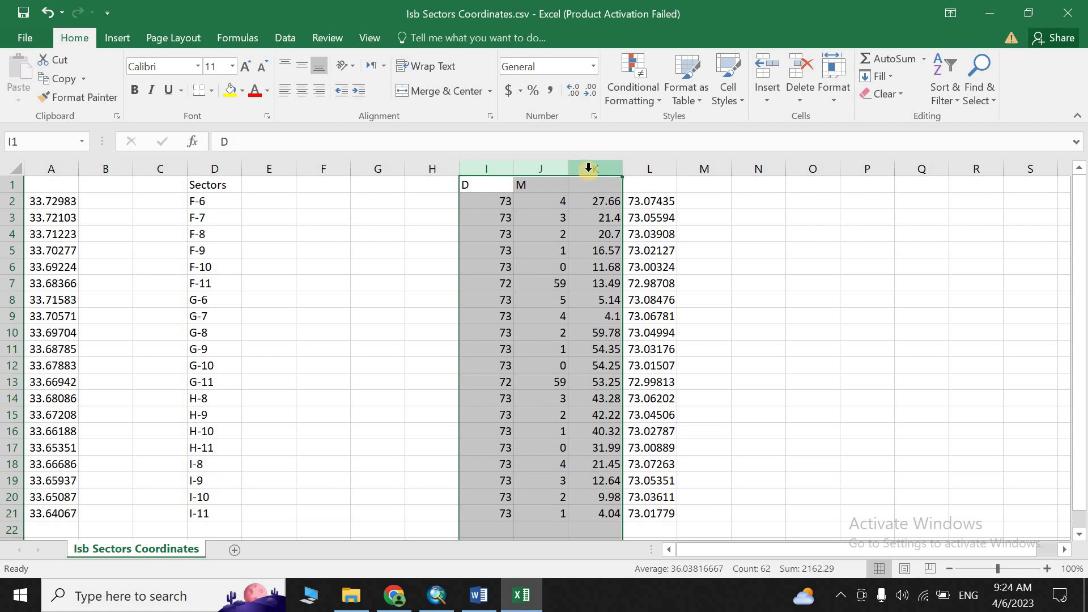
right_click(589, 170)
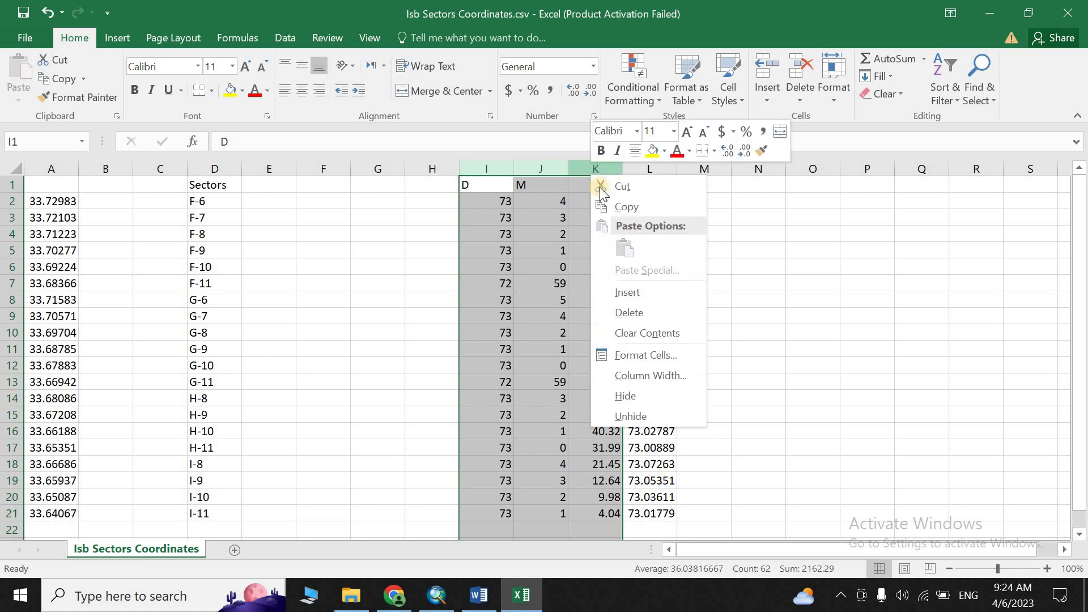
left_click(629, 310)
left_click(398, 250)
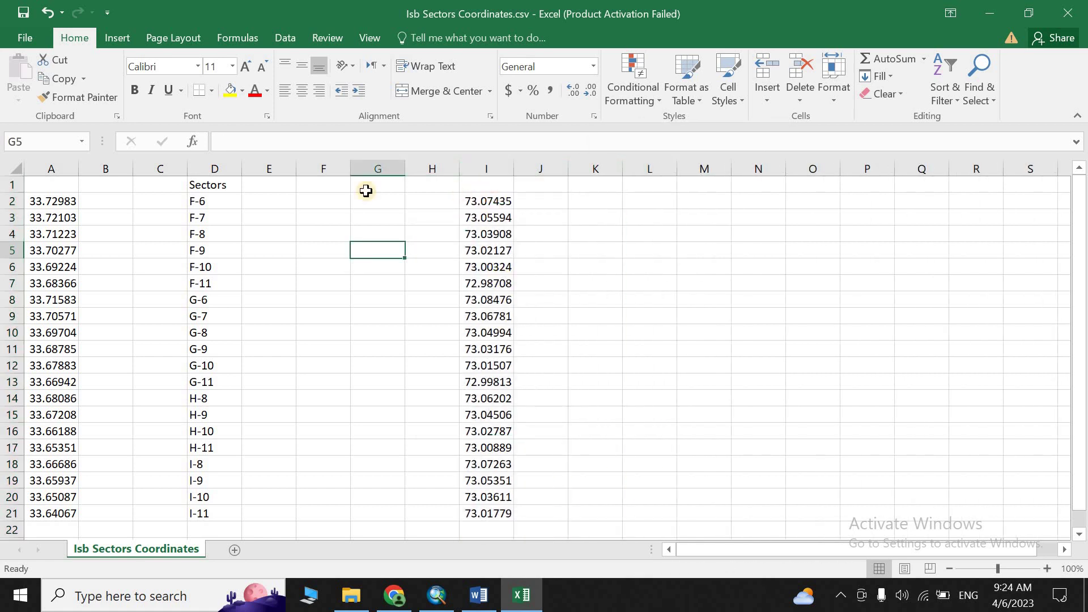
- Enter the header Lat in cell A1 and the header Long in cell I1 above the decimal coordinates
left_click(61, 182)
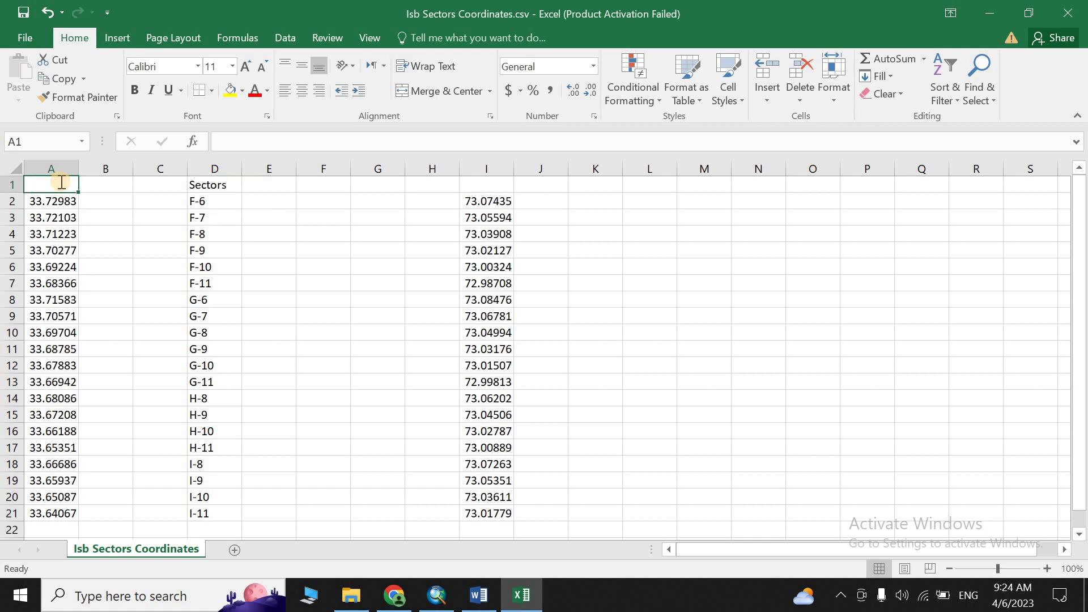
type("Lat")
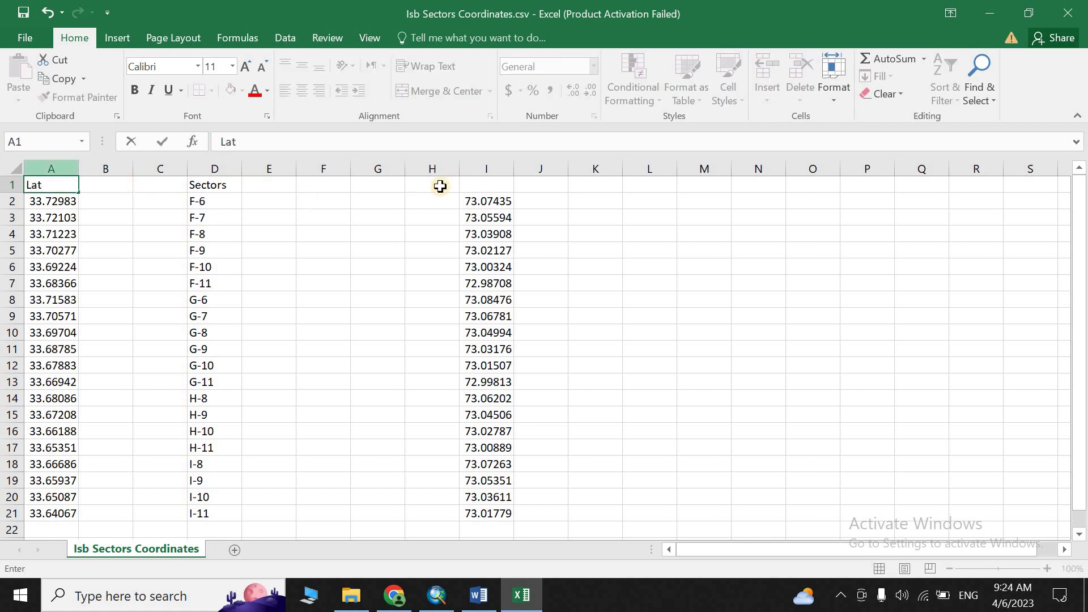
left_click(490, 182)
type("L")
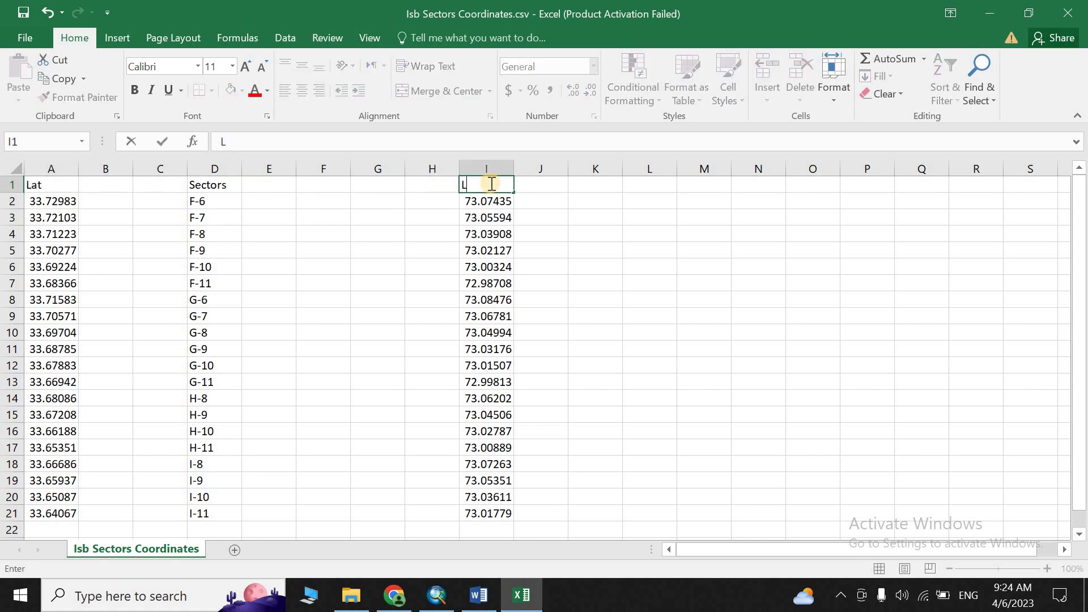
type("ong")
left_click(432, 250)
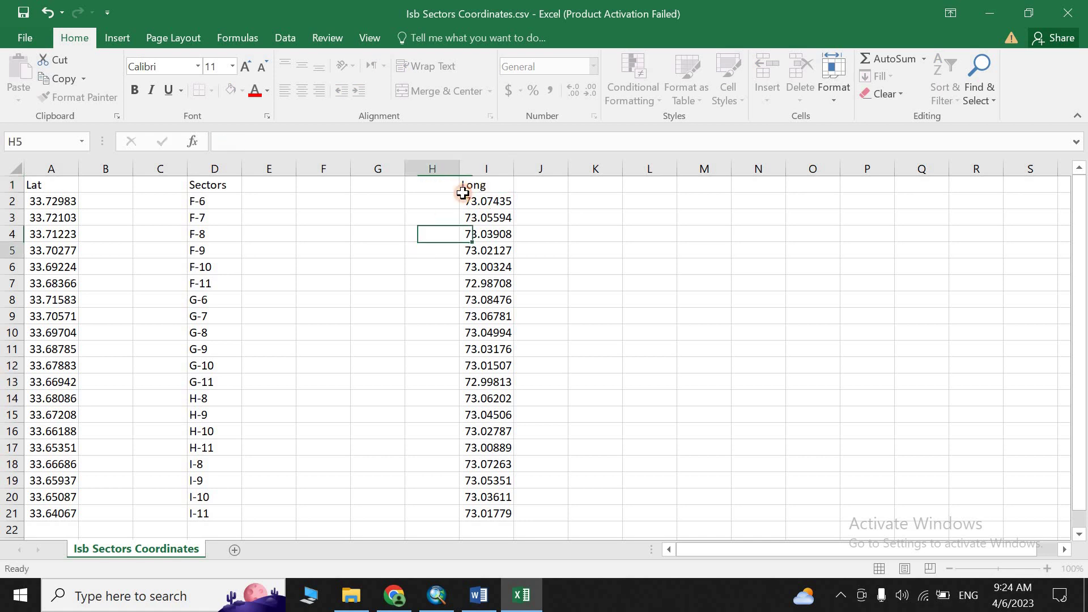
- Move the Long column from column I to column B, beside the Lat column
right_click(486, 169)
left_click(505, 186)
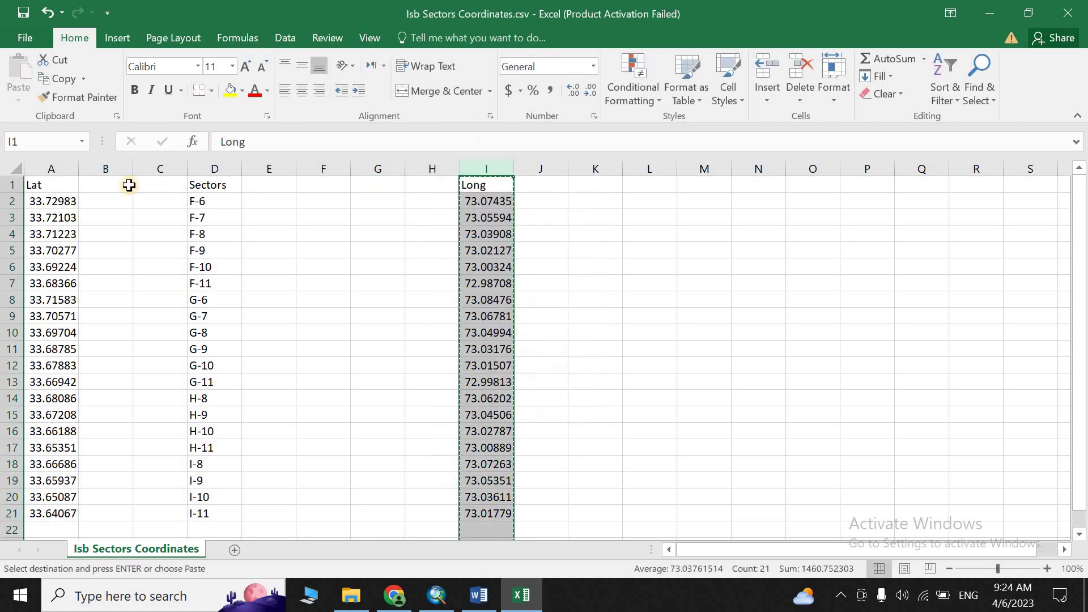
right_click(116, 169)
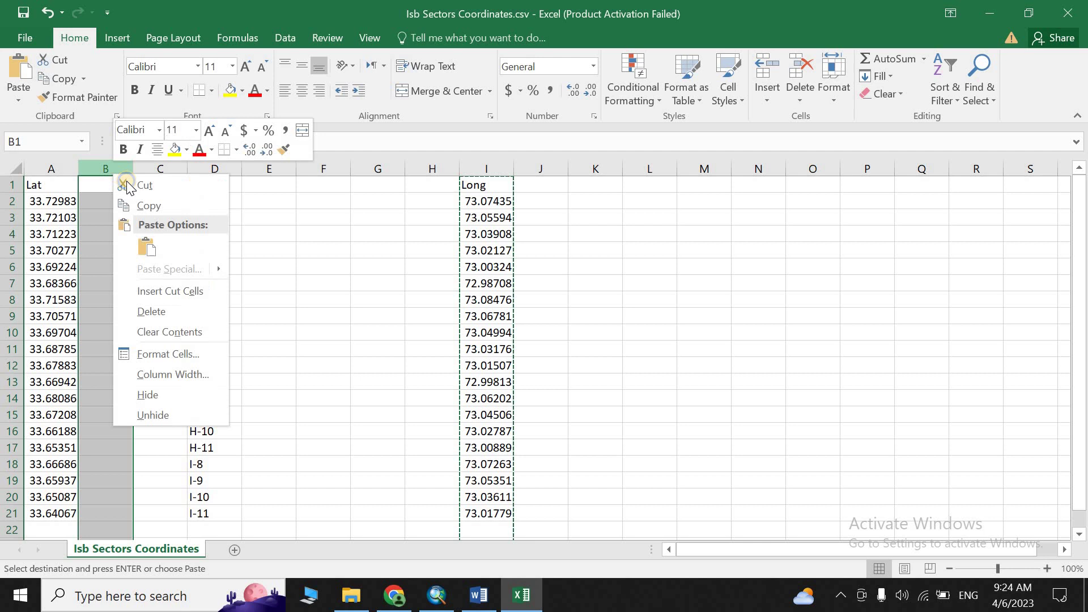
left_click(147, 248)
- Delete the empty column C between the Long and Sectors columns
left_click(159, 169)
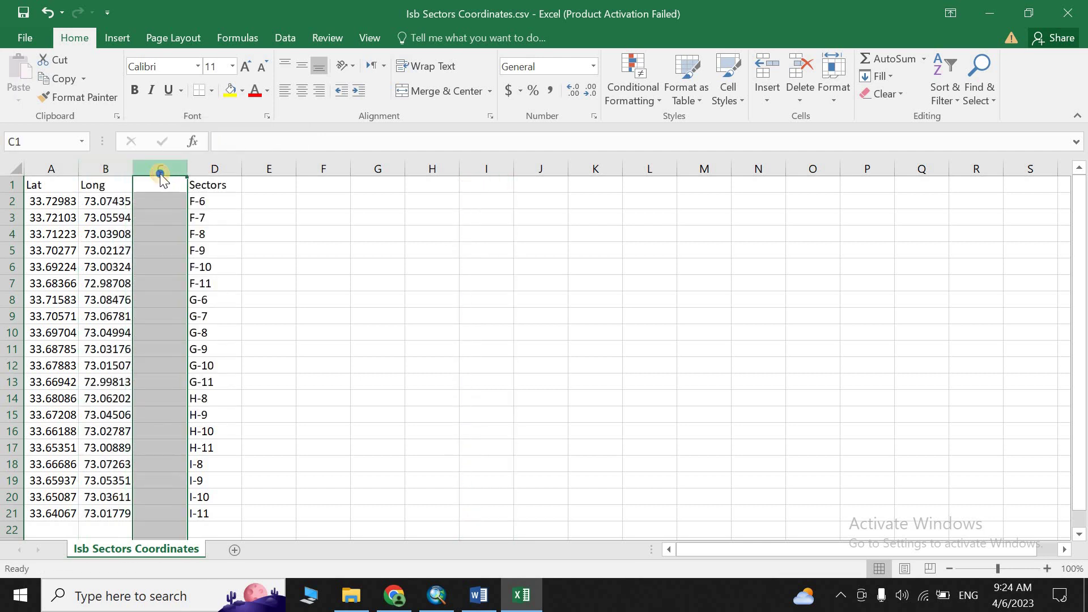
right_click(160, 169)
left_click(208, 309)
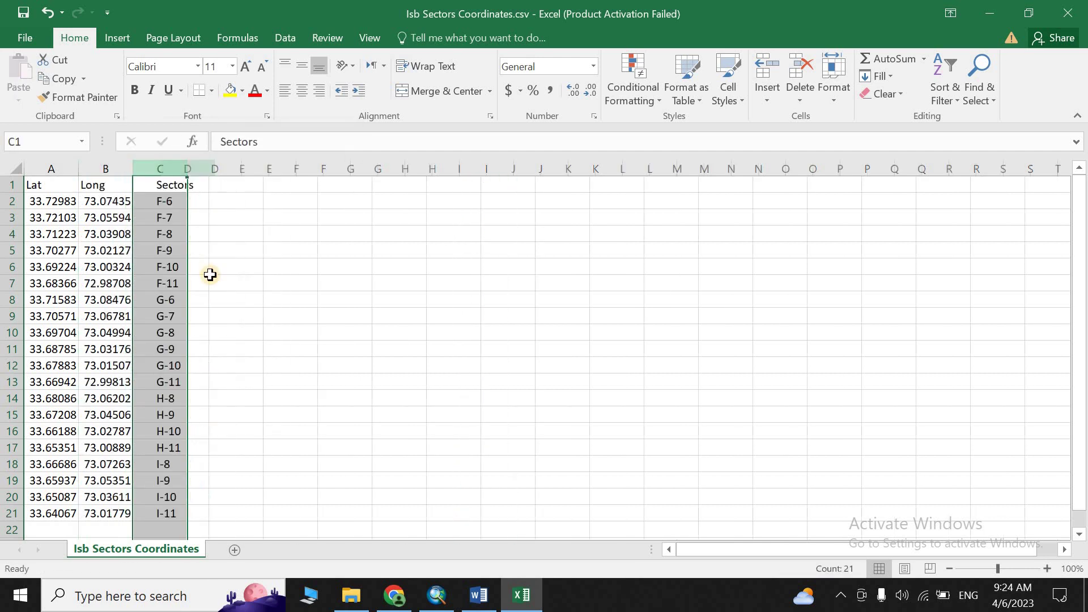
left_click(215, 248)
- Autofit the widths of the Lat and Long columns to show the full decimal coordinates
double_click(77, 160)
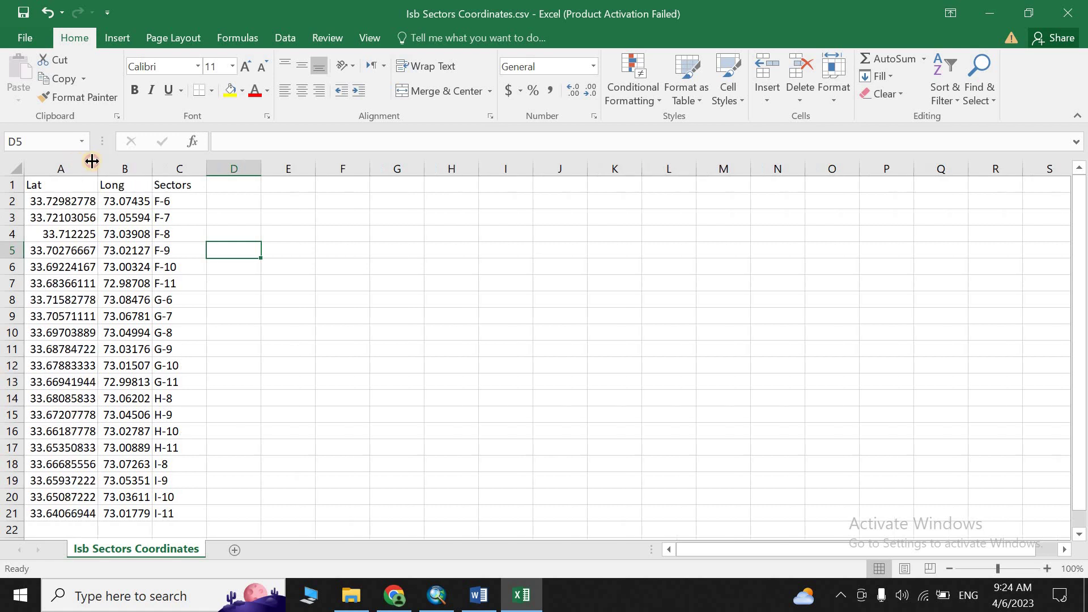
left_click(88, 164)
double_click(147, 165)
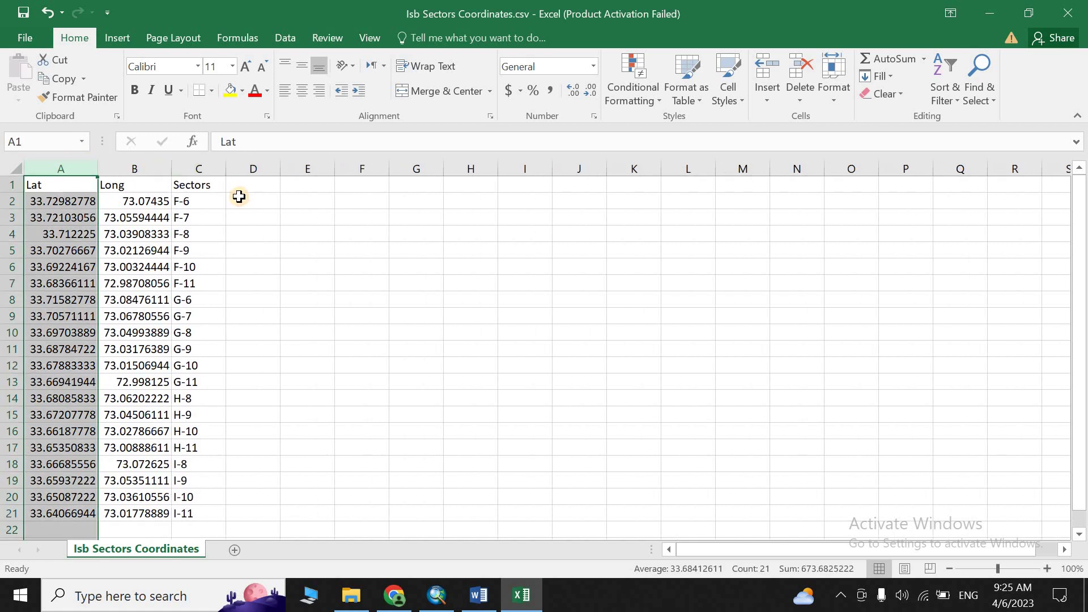
left_click(220, 207)
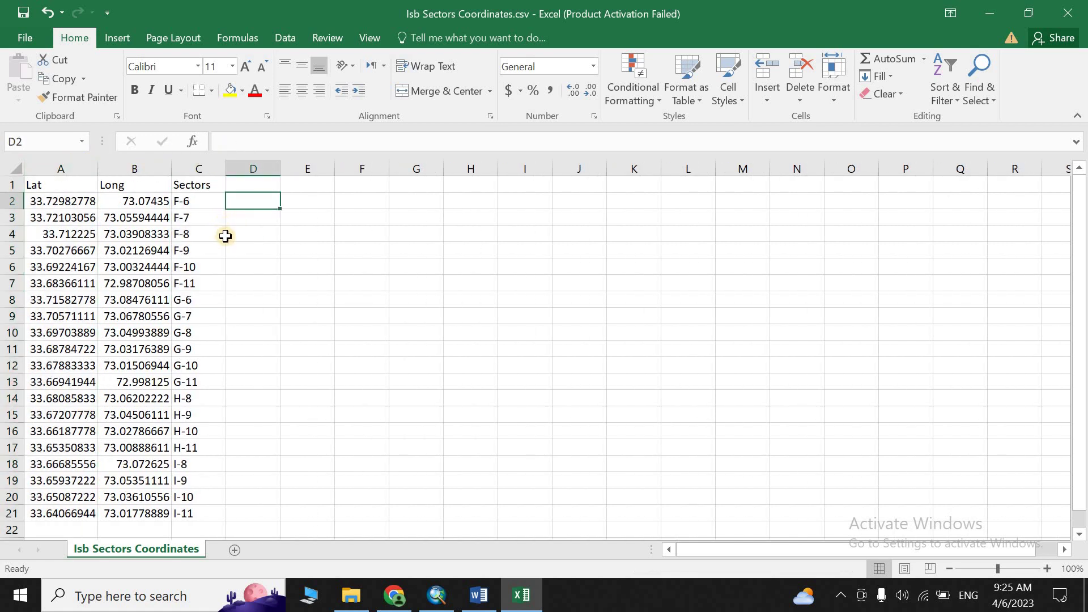
scroll(268, 322, "down", 2)
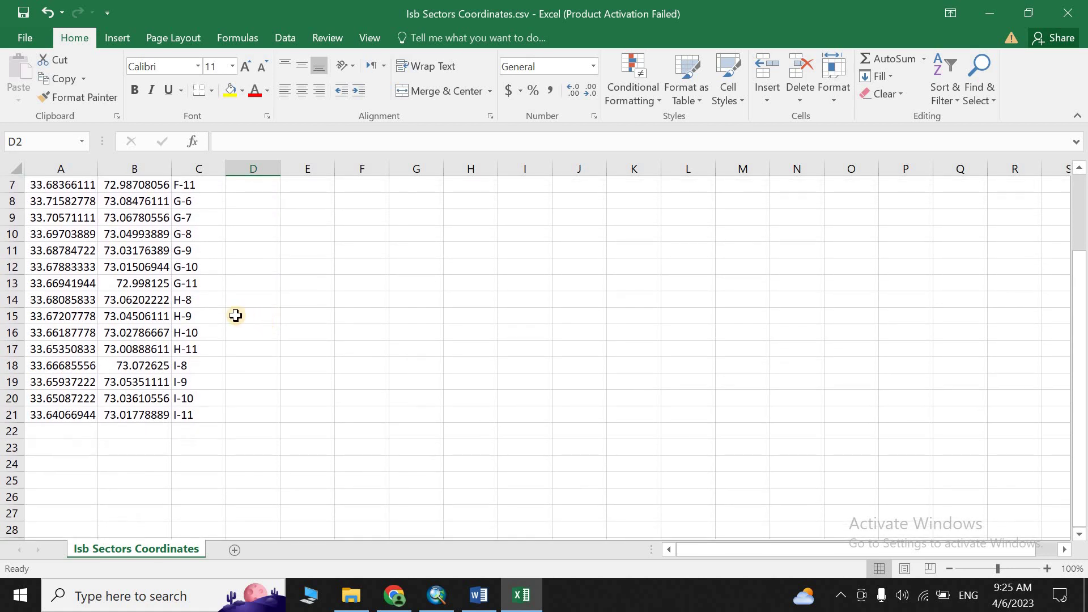
scroll(177, 270, "up", 2)
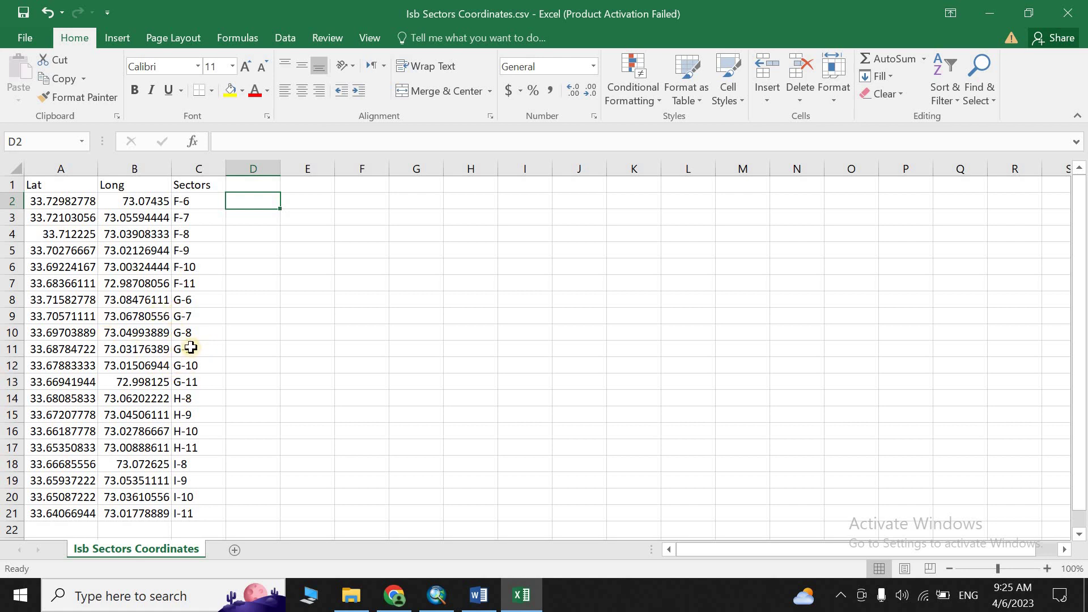
- Save Isb Sectors Coordinates.csv, keeping the CSV format, and minimize the Excel window
left_click(22, 17)
left_click(491, 351)
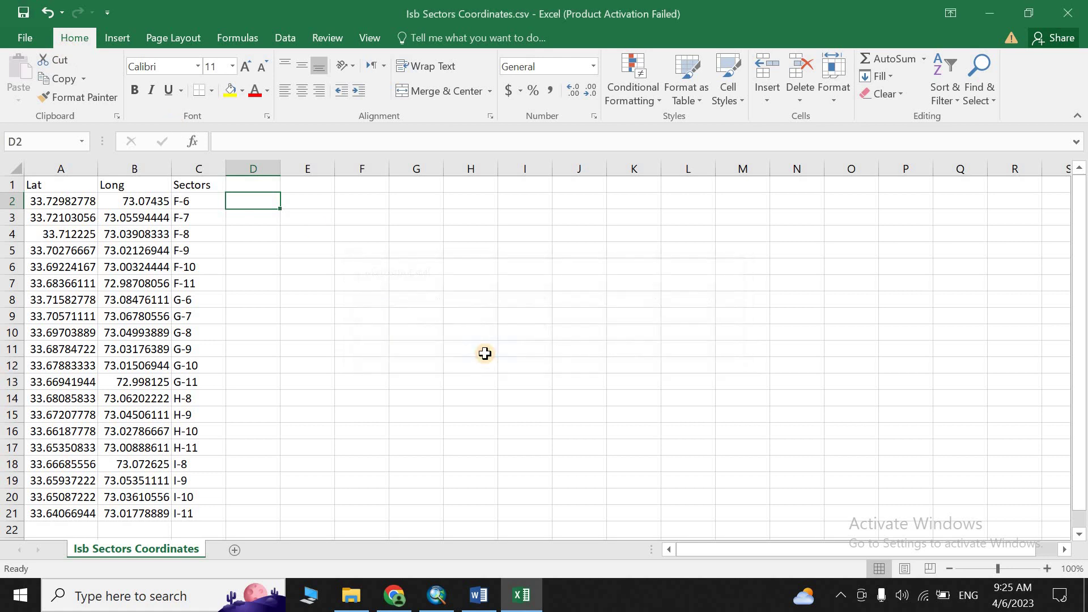
left_click(987, 8)
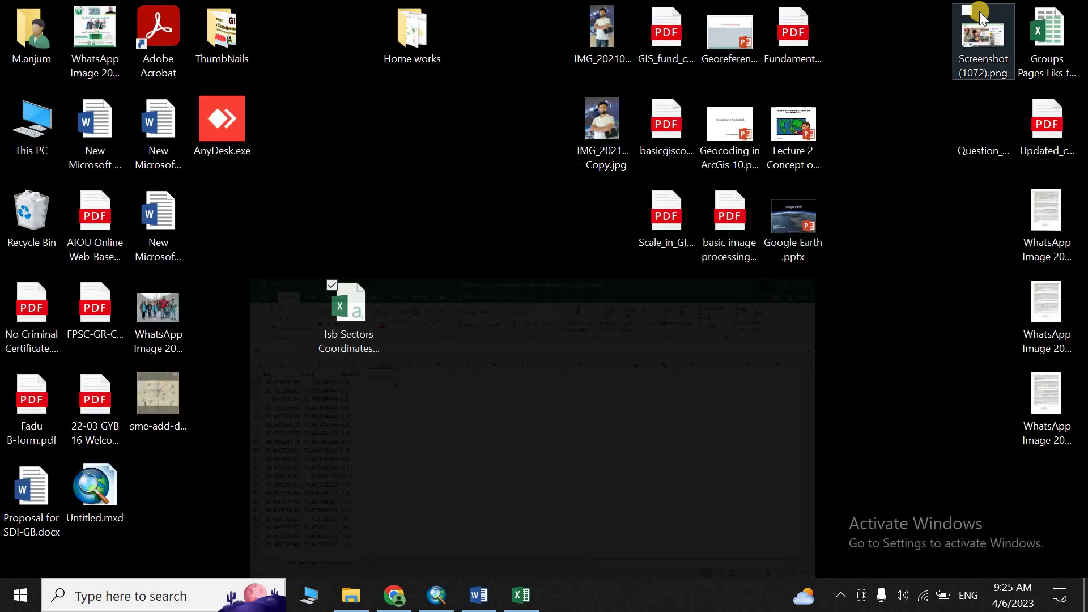
- Switch to ArcMap, add Isb Sectors Coordinates.csv from the Desktop folder connection to the map, and widen the table of contents to fit its name
left_click(452, 593)
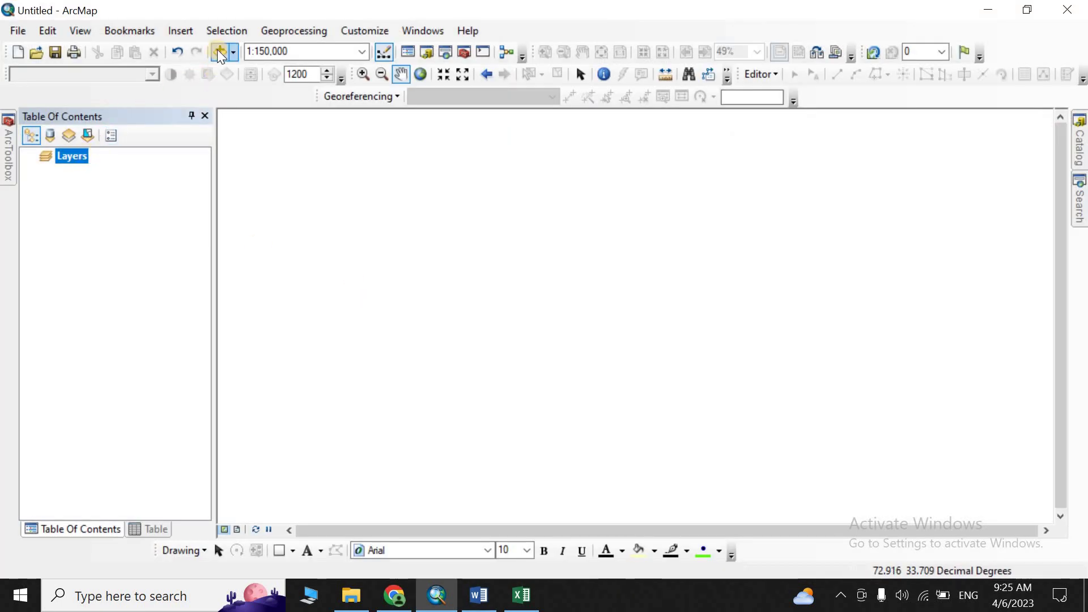
left_click(1079, 144)
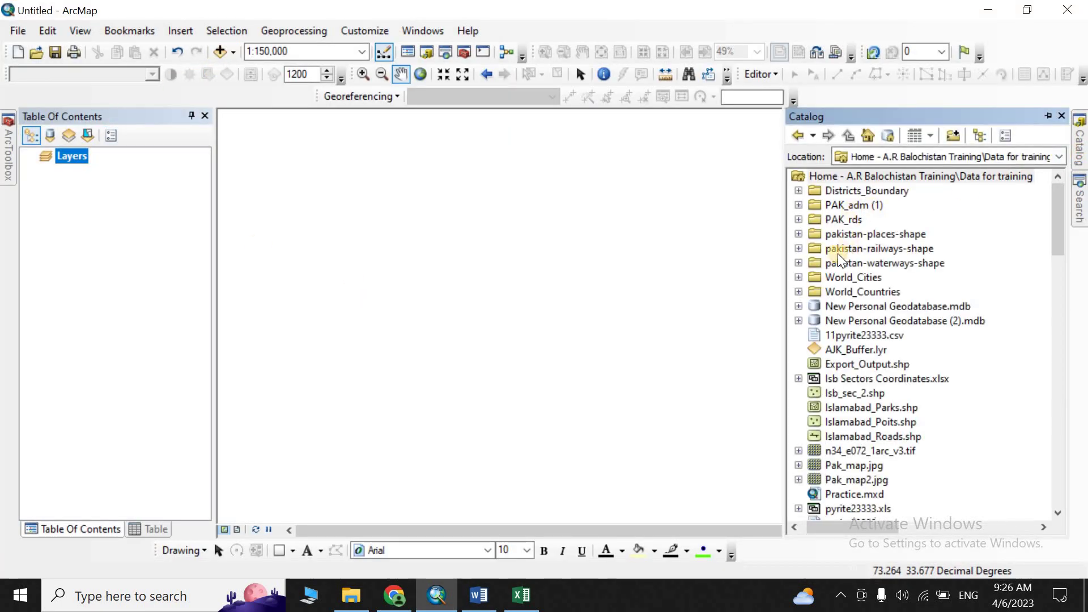
scroll(837, 273, "down", 4)
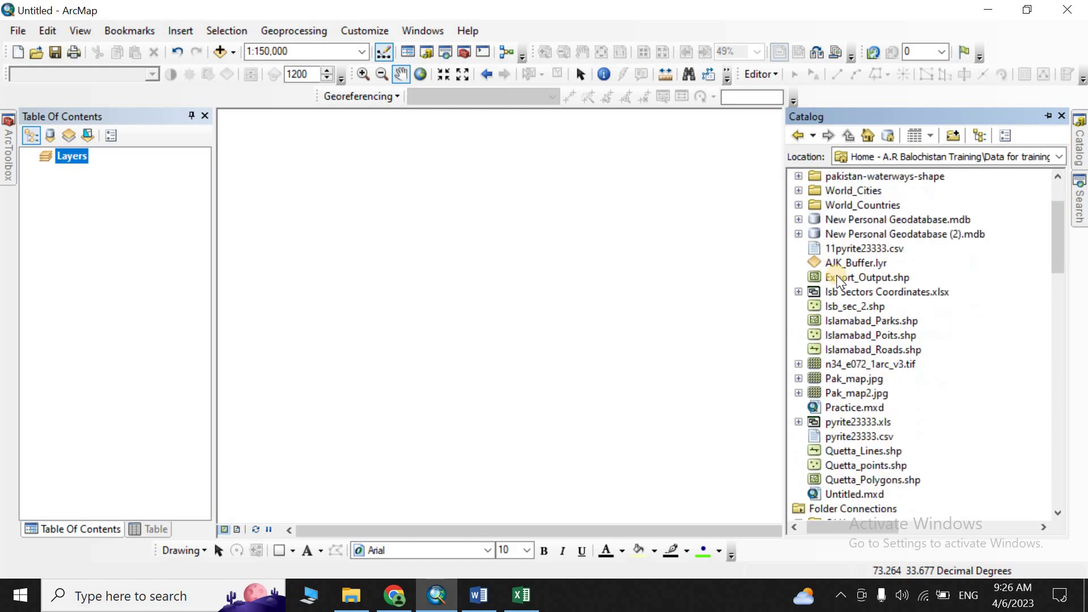
scroll(841, 287, "down", 2)
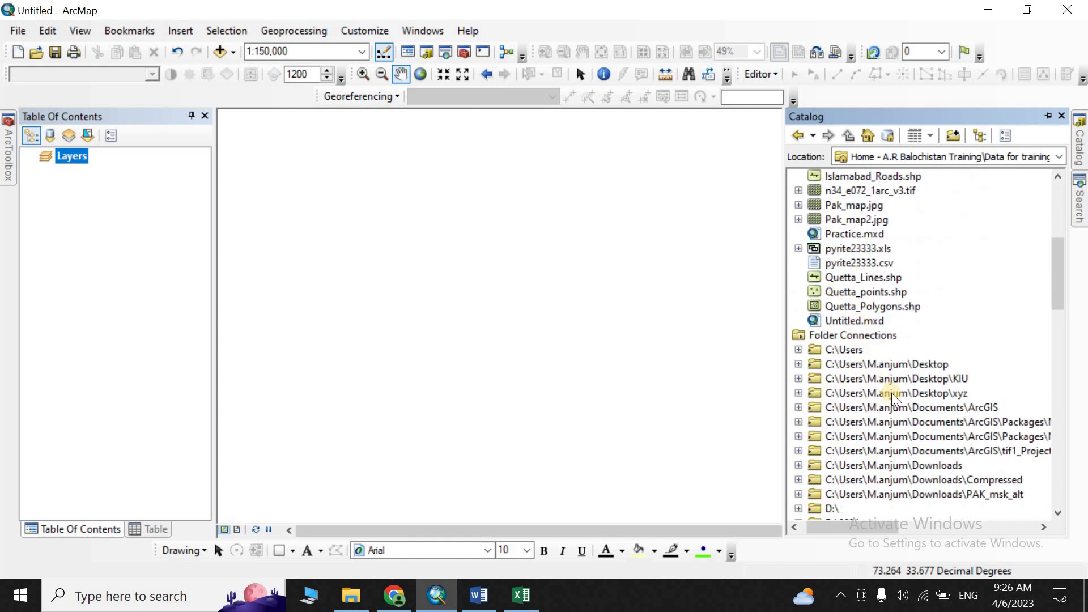
left_click(882, 364)
left_click(799, 364)
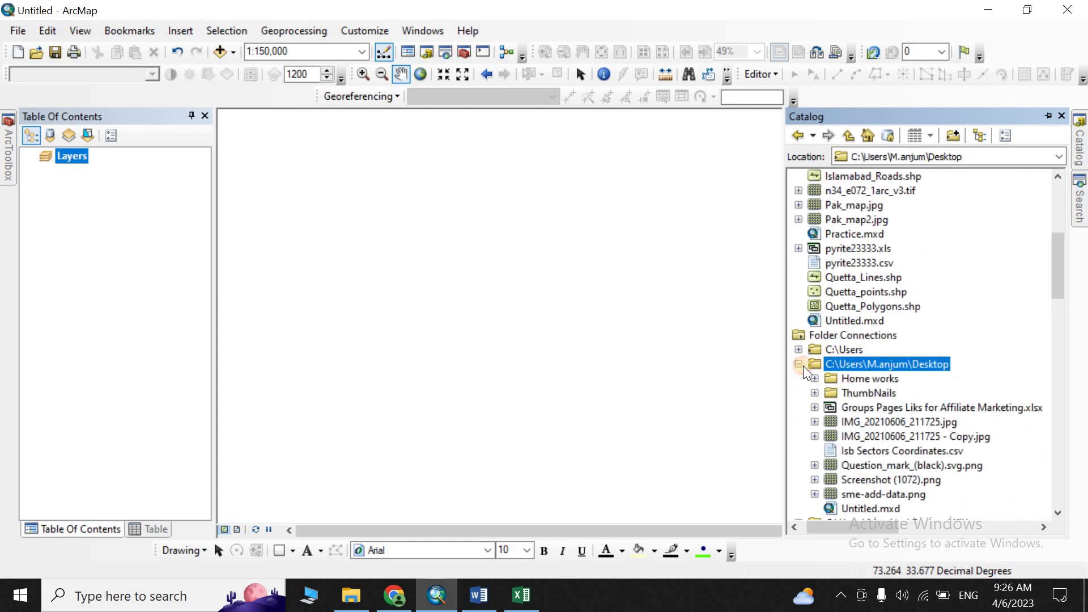
scroll(855, 391, "down", 1)
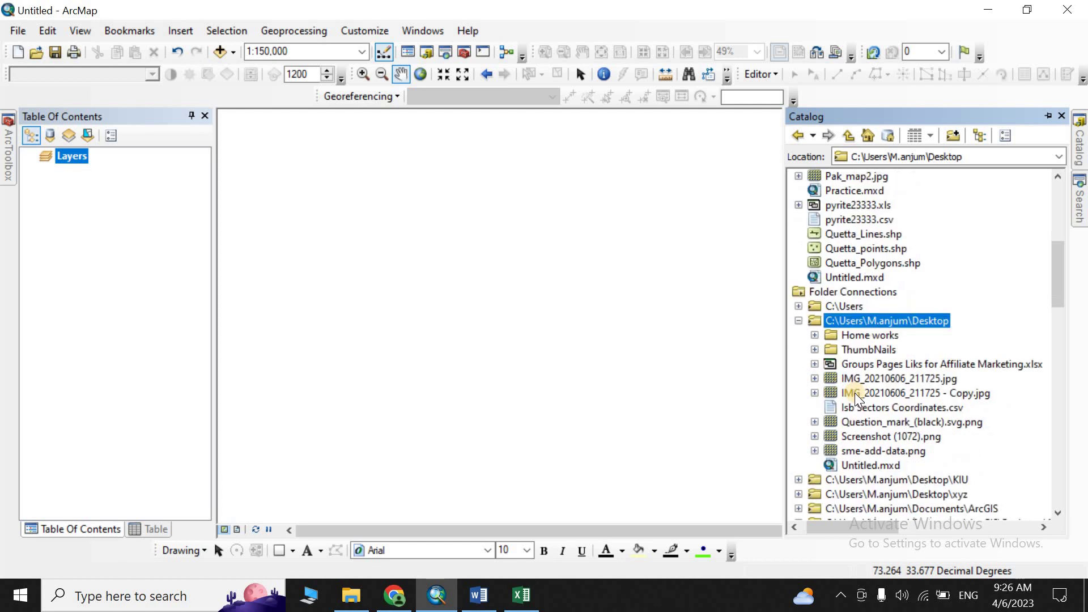
left_click(864, 409)
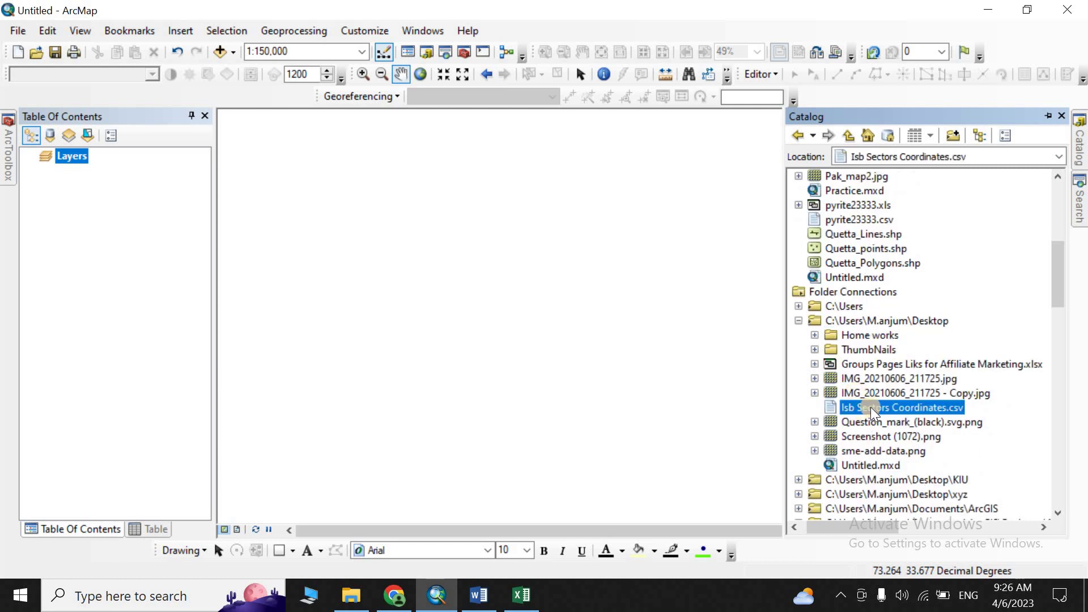
left_click_drag(870, 407, 154, 255)
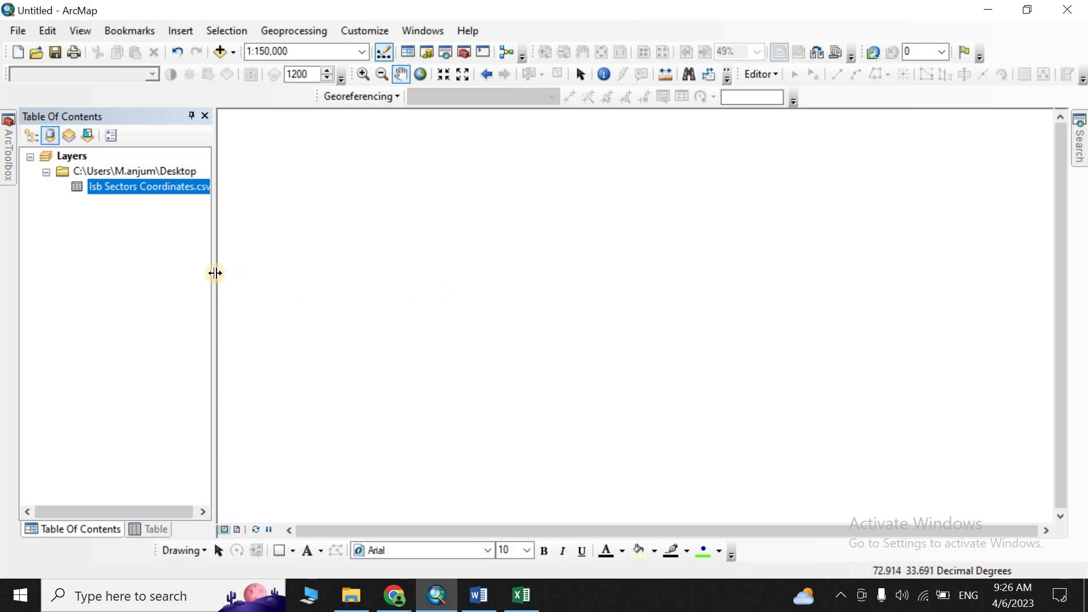
left_click_drag(213, 270, 226, 270)
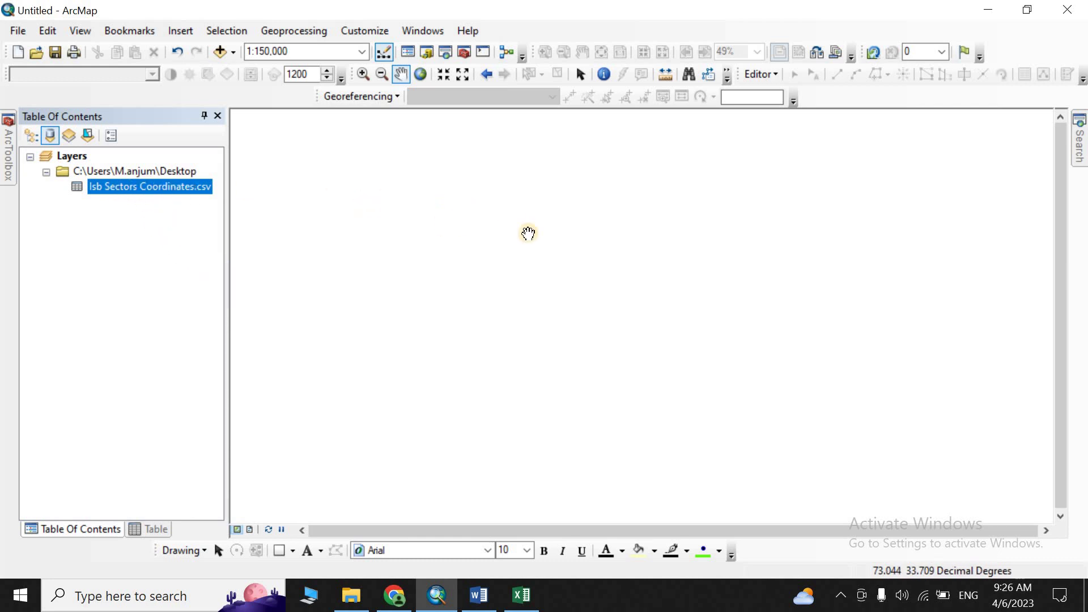
- Display the XY data of Isb Sectors Coordinates.csv as points with X field Long, Y field Lat and coordinate system GCS_WGS_1984
right_click(119, 188)
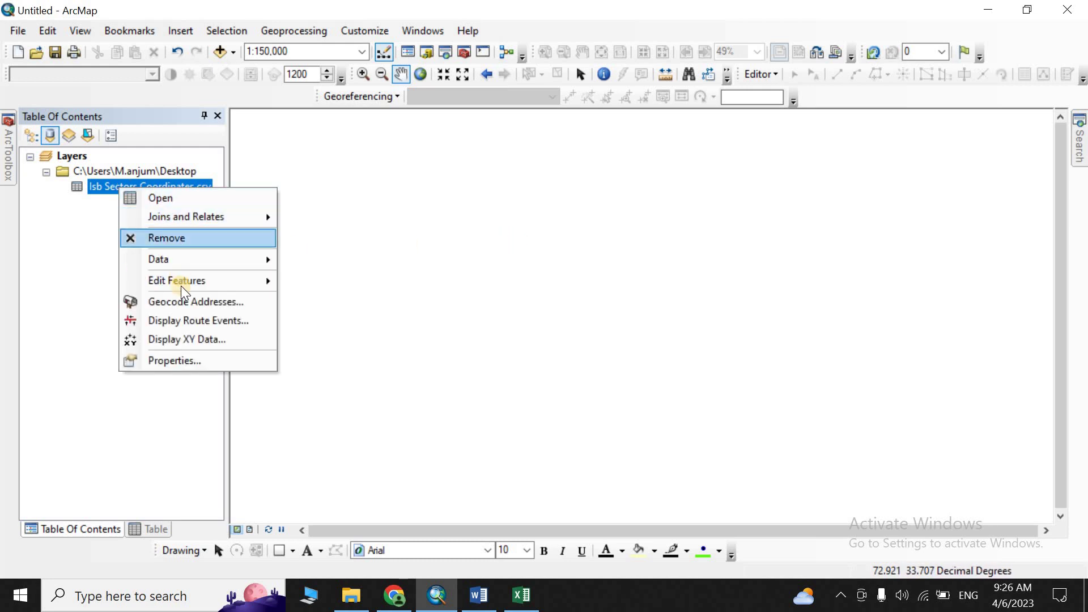
left_click(192, 342)
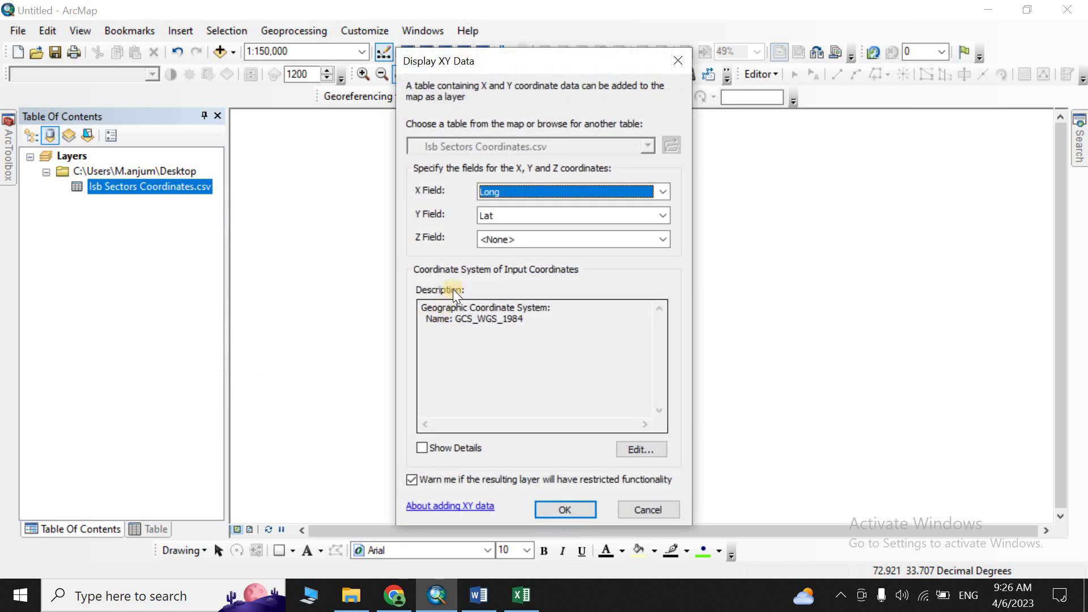
left_click(664, 189)
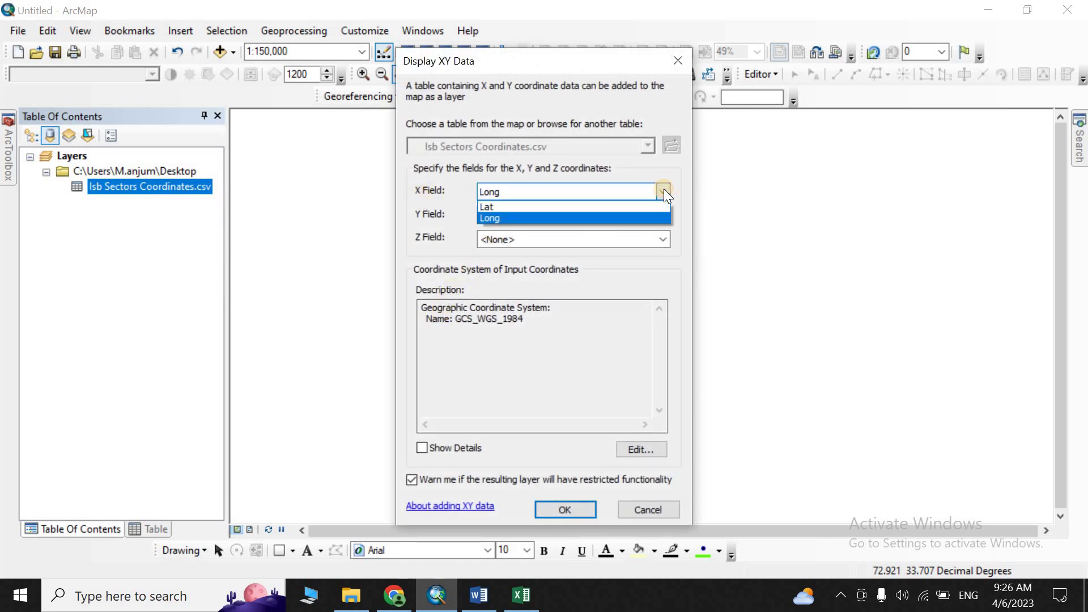
left_click(634, 214)
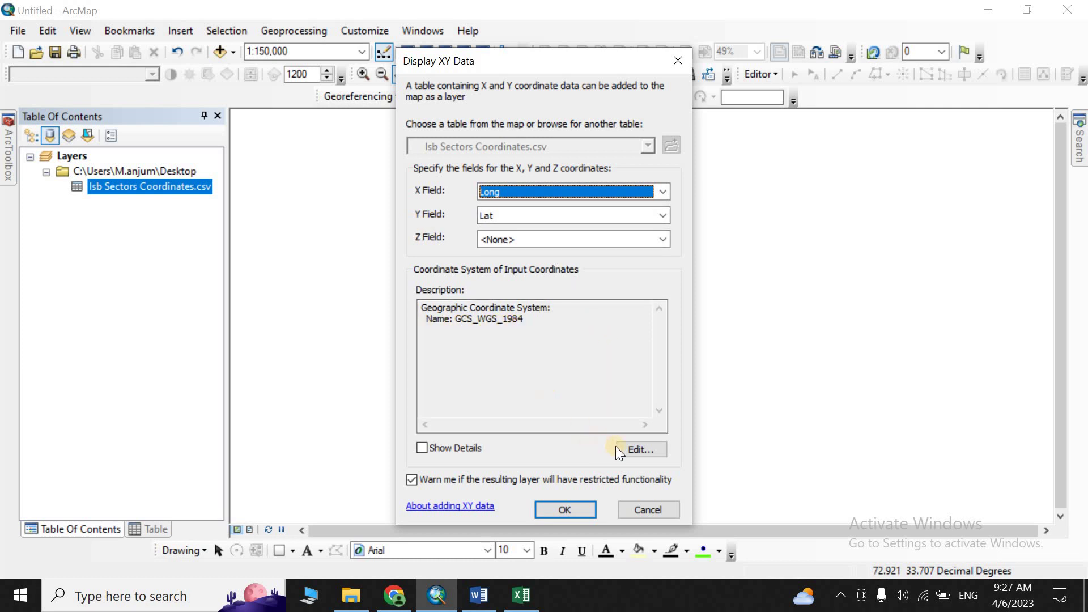
left_click(633, 450)
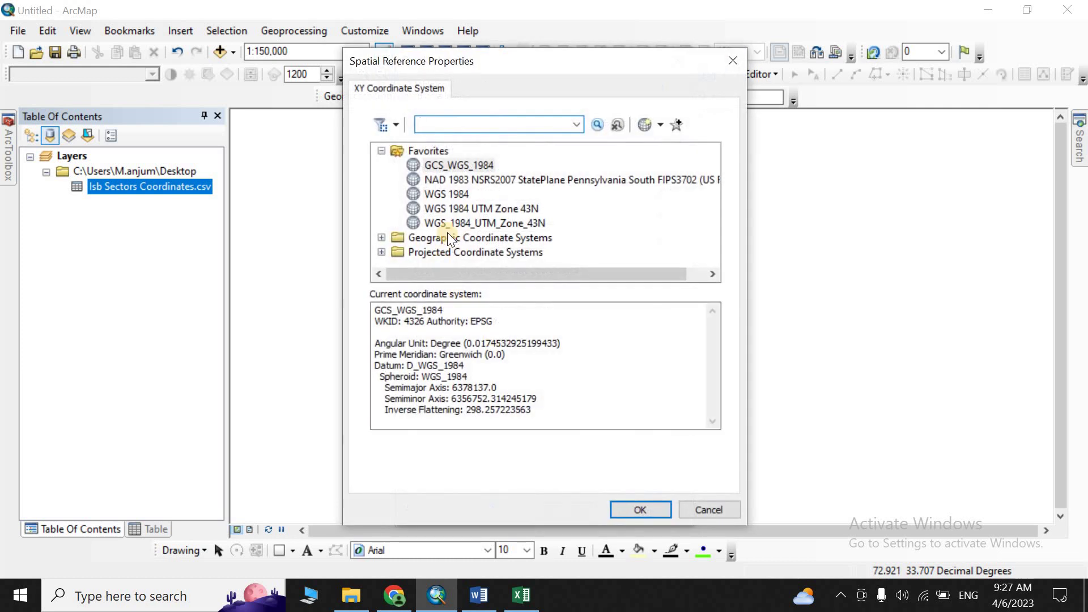
left_click(707, 506)
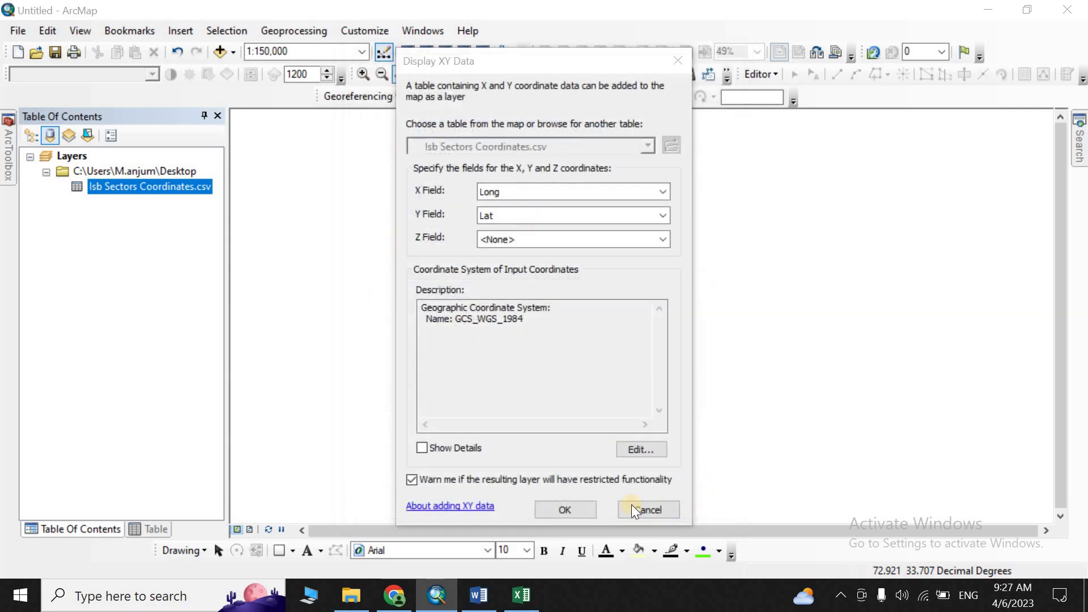
left_click(569, 507)
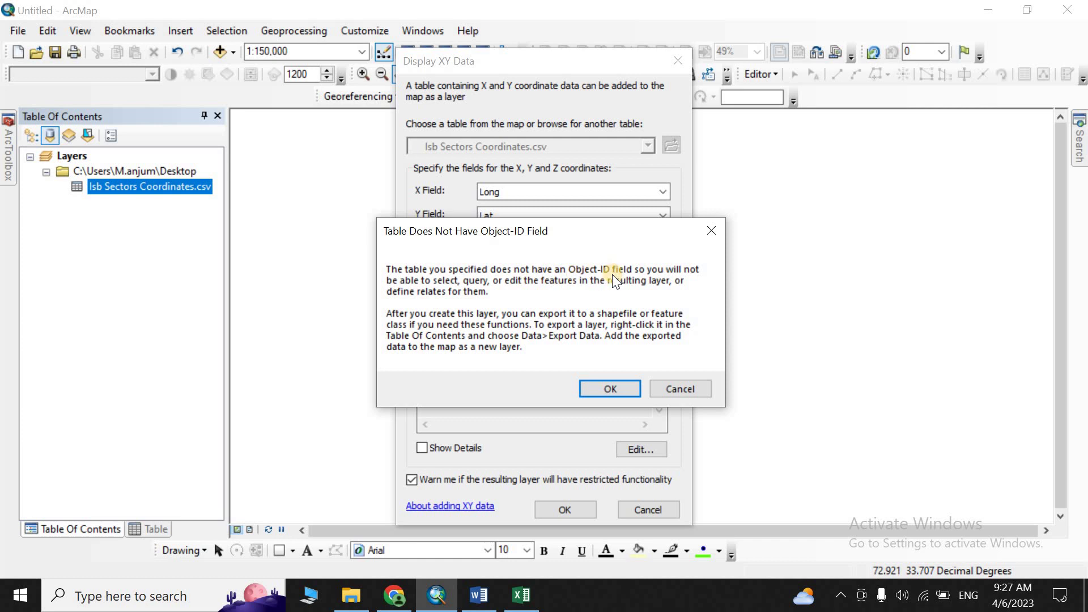
left_click(612, 389)
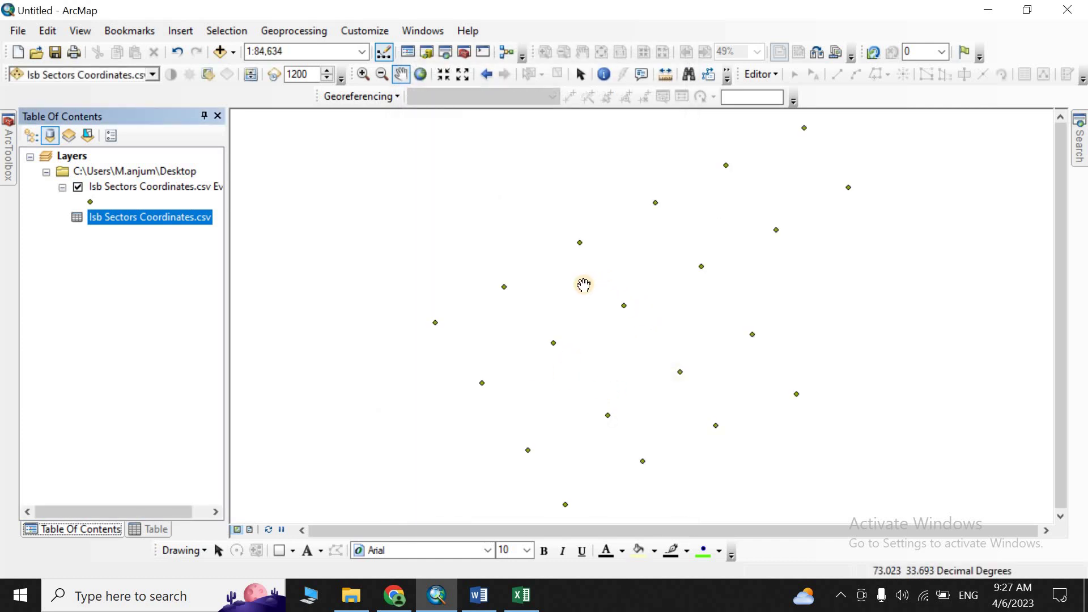
scroll(476, 280, "up", 2)
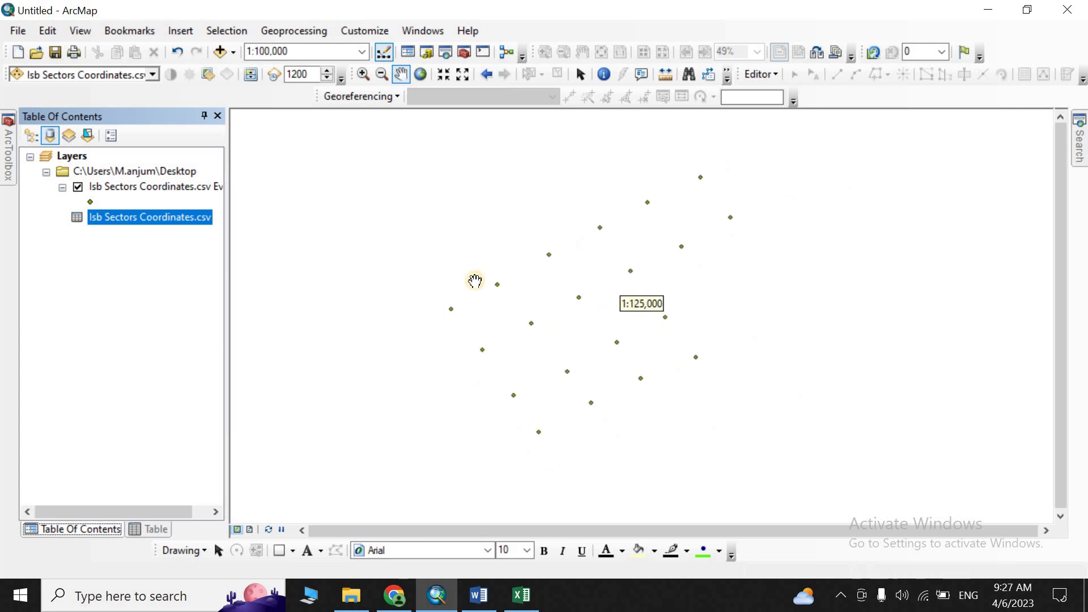
- Export all features of the Isb Sectors Coordinates.csv Events layer to shapefile sectors_isb.shp in the pakistan-places-shape folder and add it to the map
right_click(101, 191)
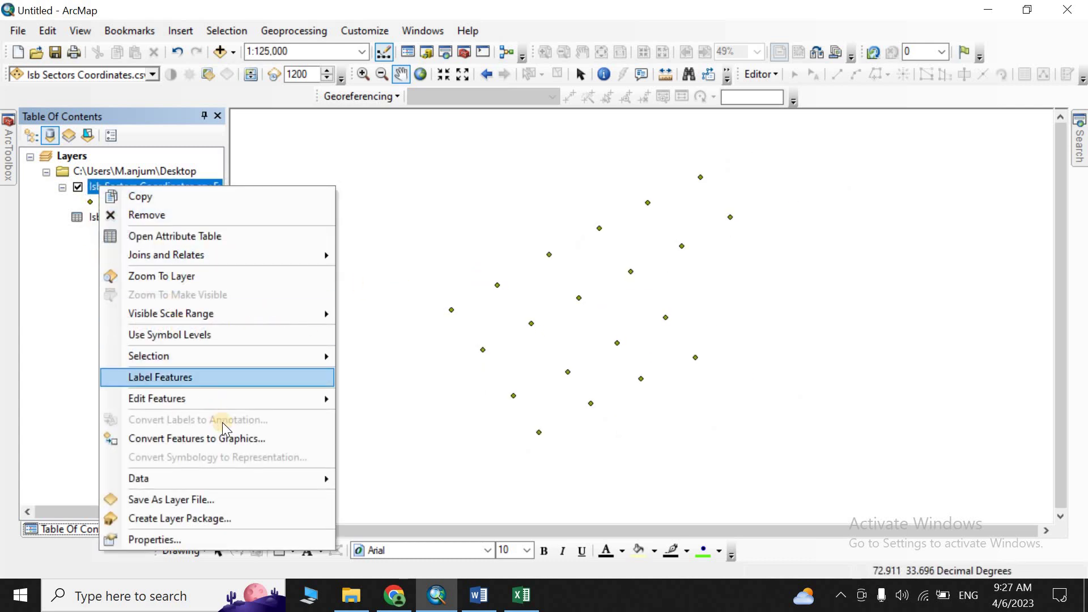
mouse_move(244, 480)
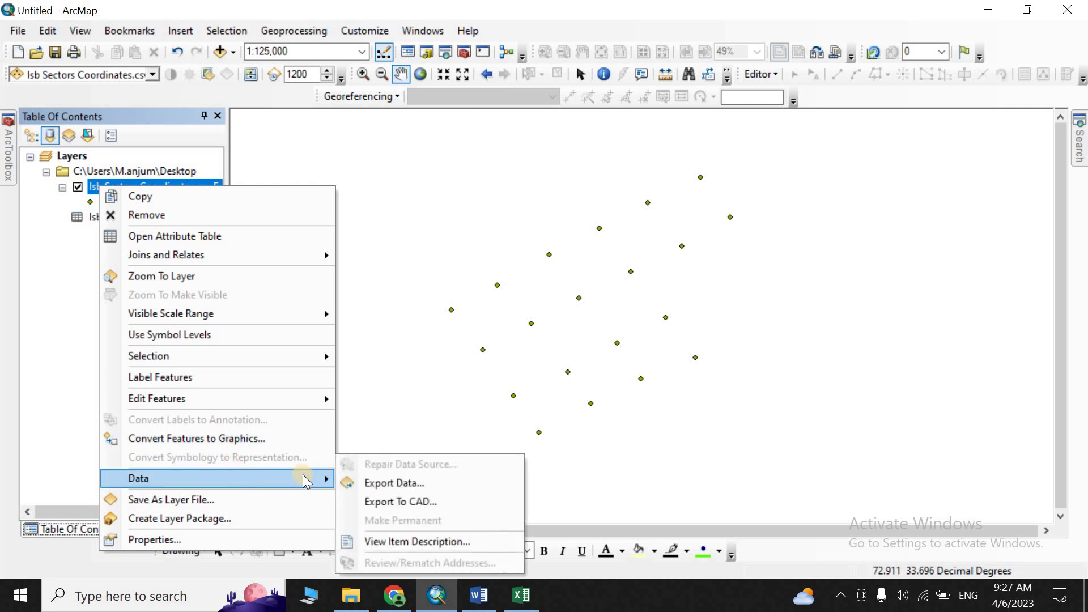
left_click(382, 480)
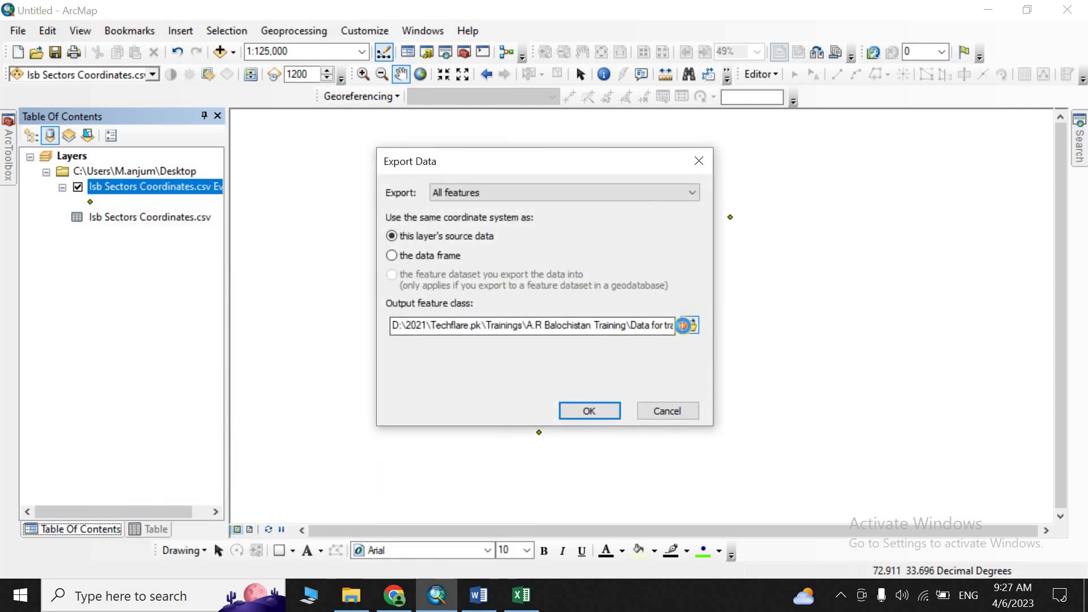
left_click(681, 322)
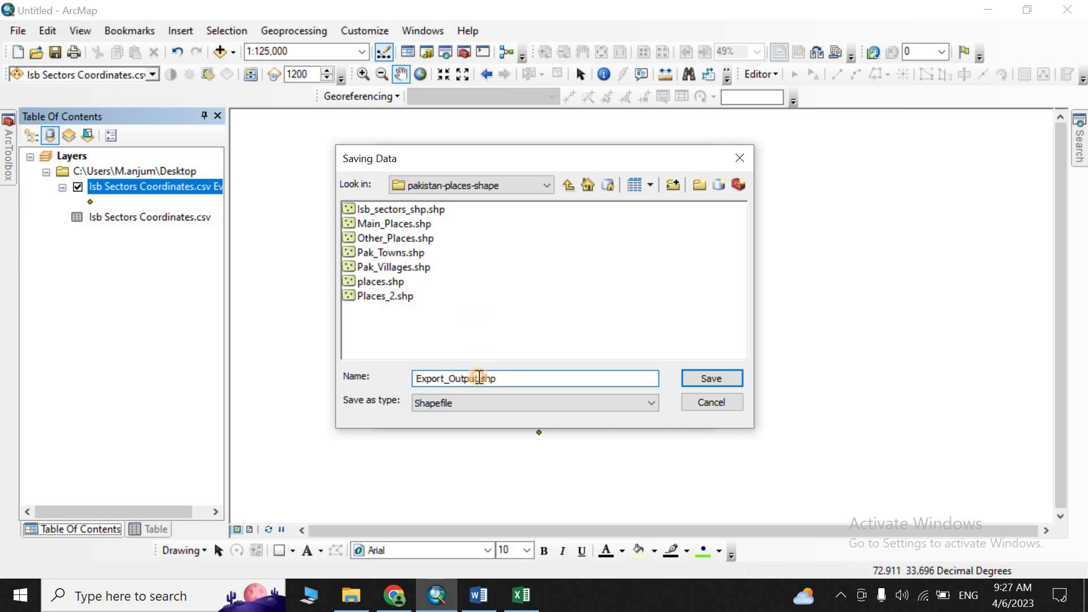
left_click_drag(479, 378, 420, 378)
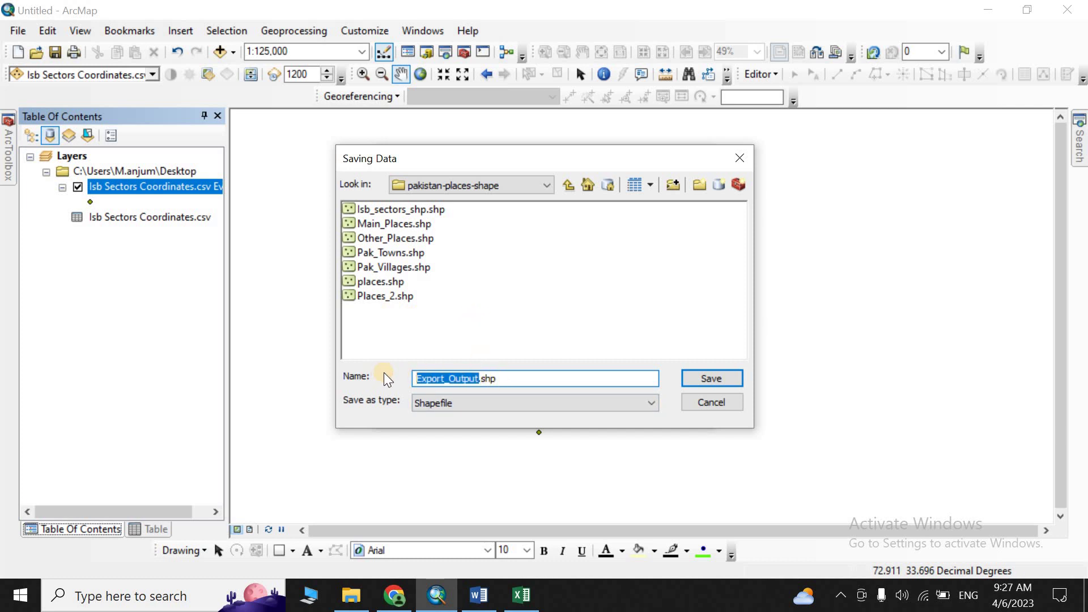
type("sect")
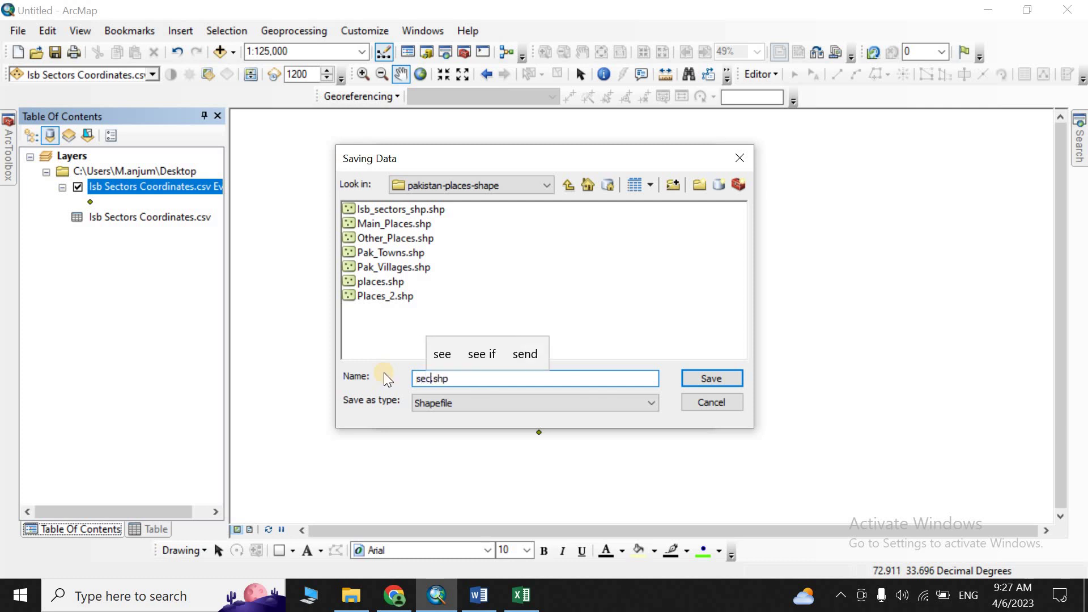
type("or")
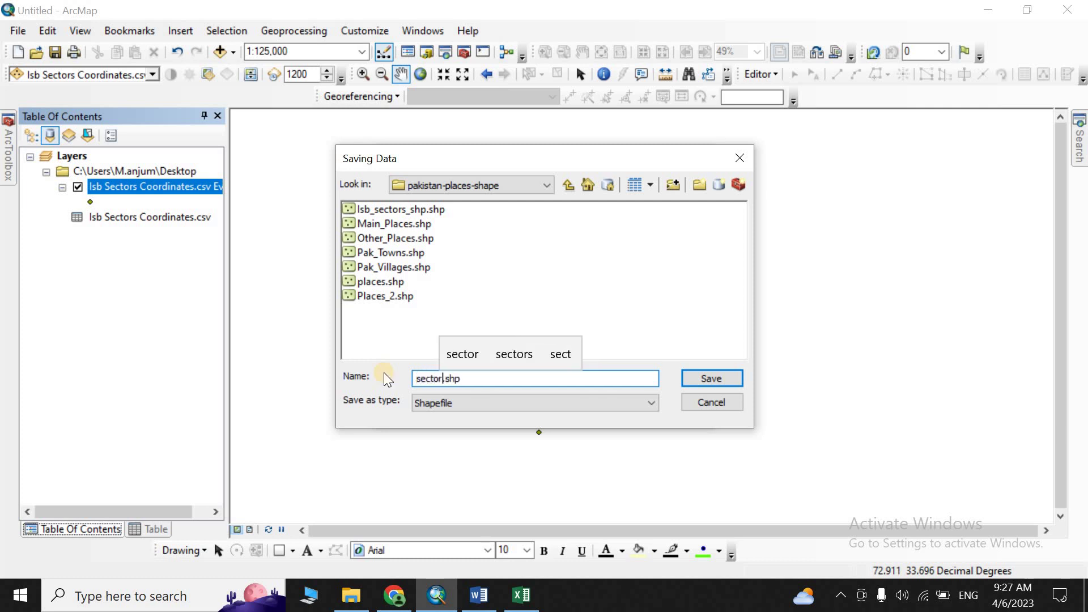
type("s")
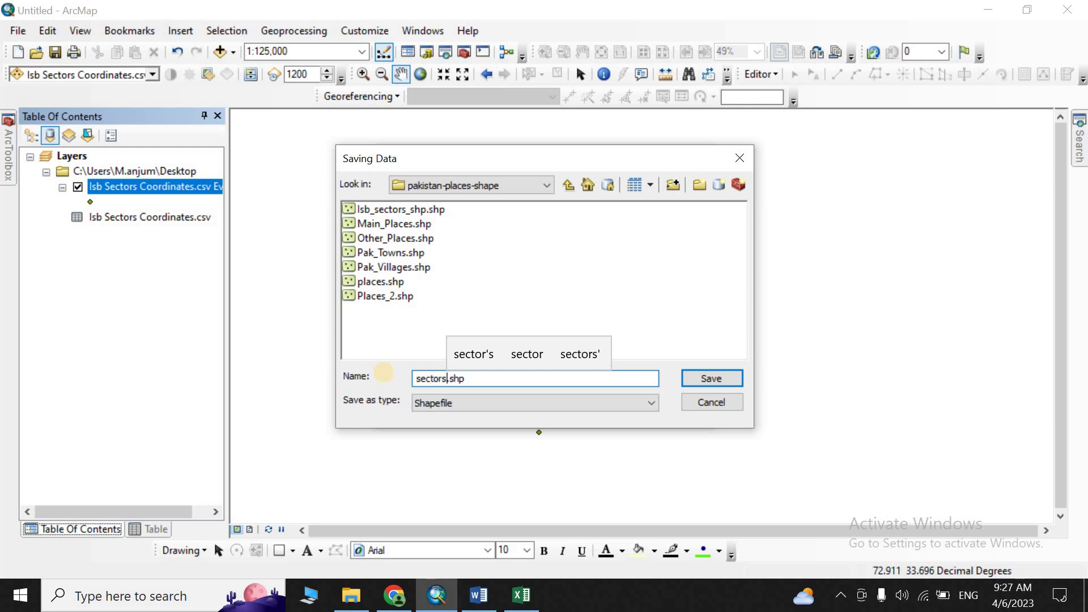
type("_isb")
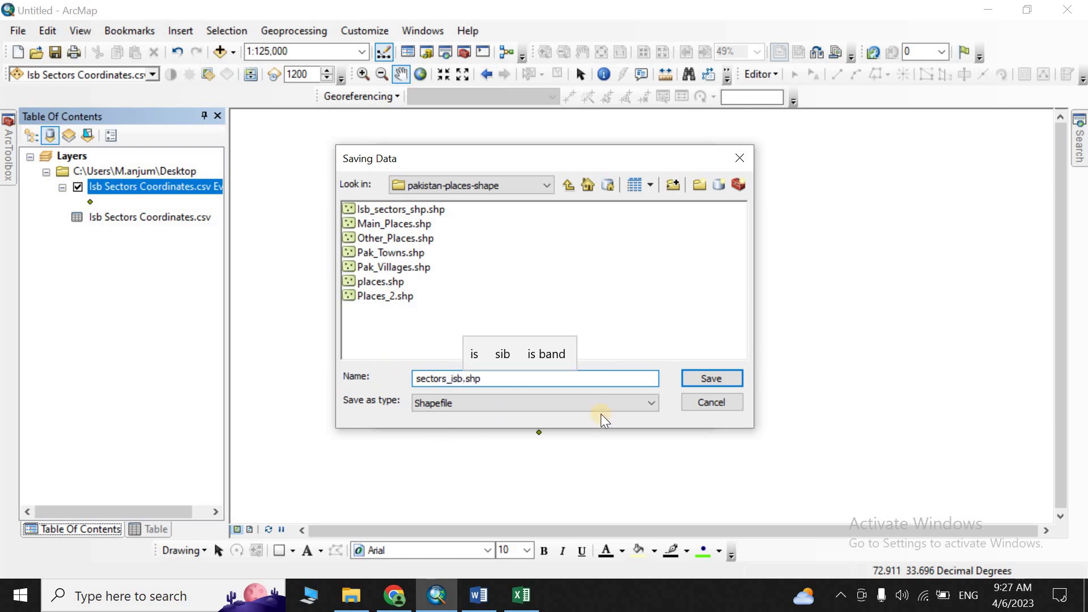
left_click(703, 379)
left_click(591, 413)
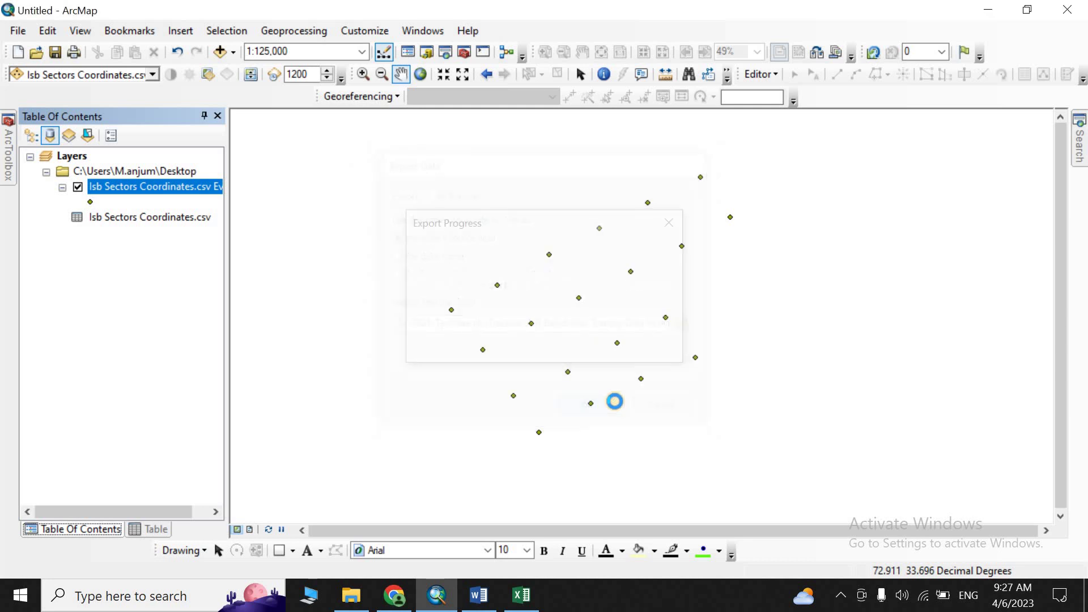
left_click(602, 358)
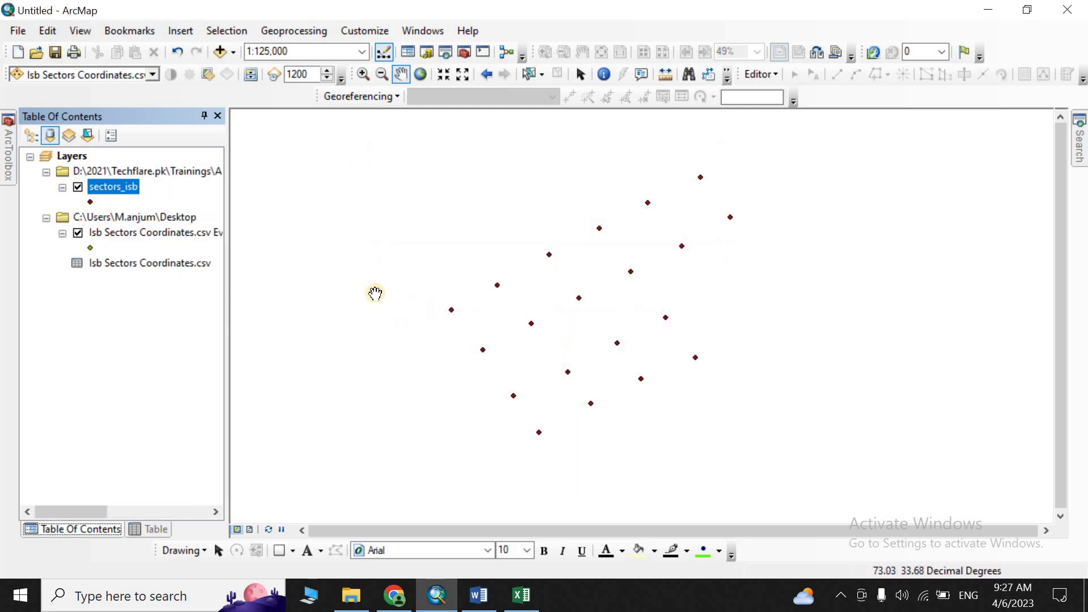
- Remove the Desktop source group with the CSV events layer and table from the map, keeping sectors_isb displayed
left_click(78, 188)
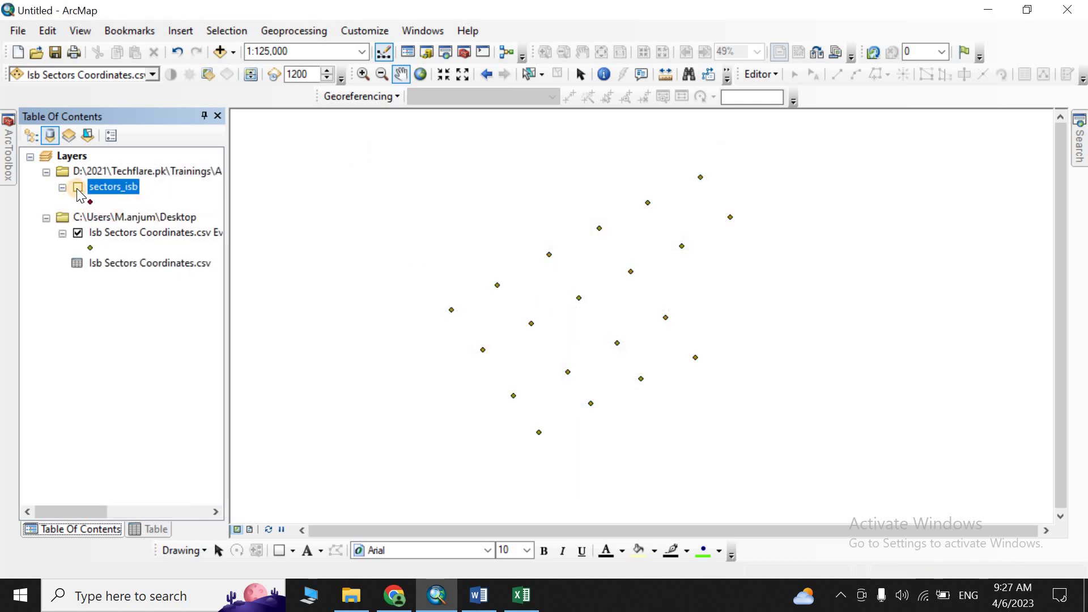
right_click(111, 216)
left_click(134, 225)
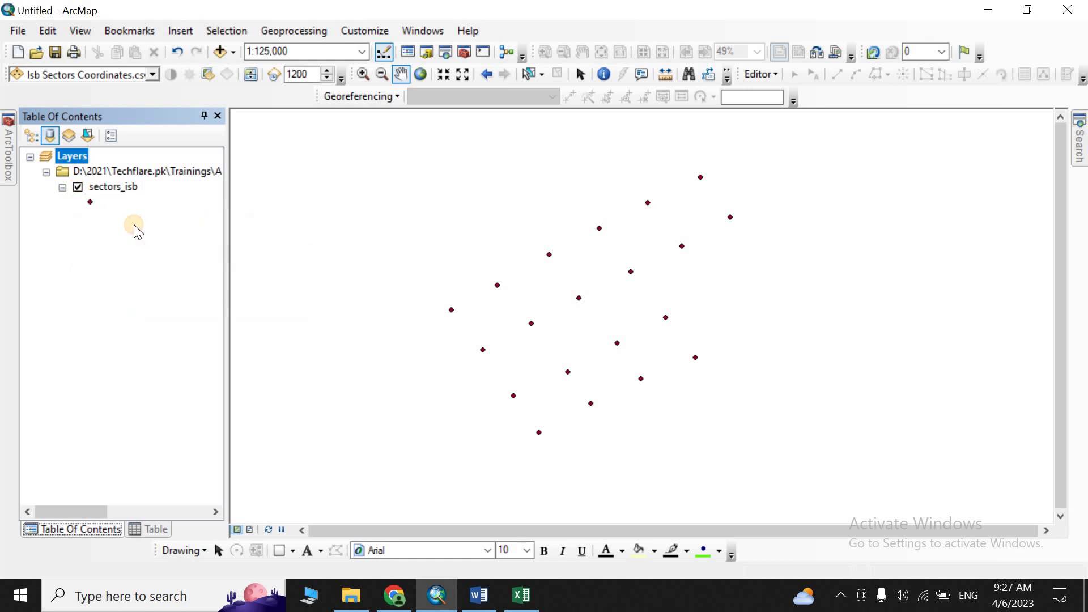
- Examine the Lat, Long and Sectors fields in the sectors_isb attribute table, and return to the table of contents
right_click(95, 188)
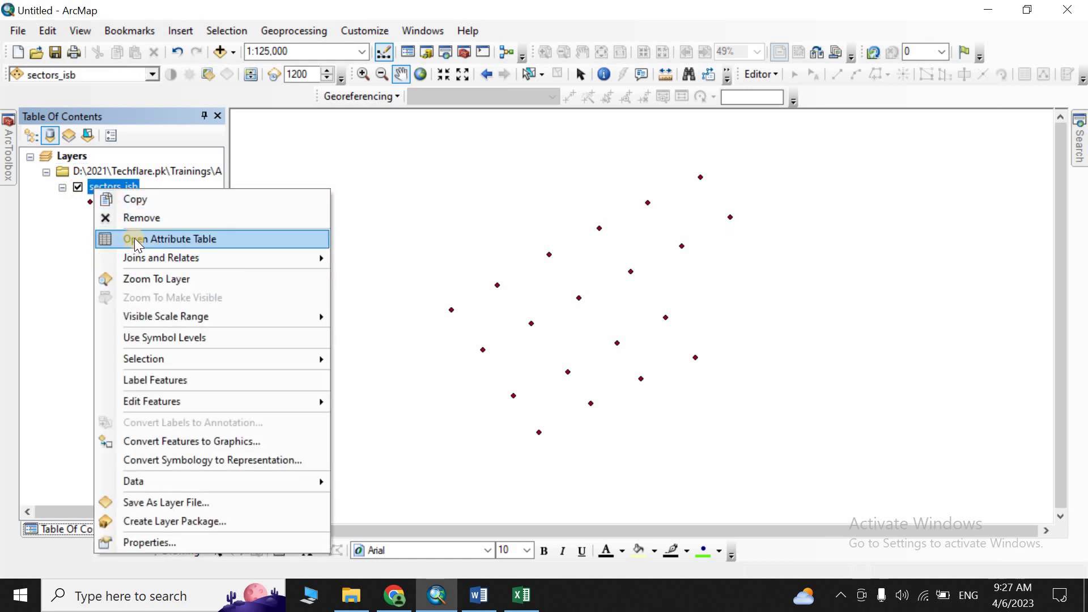
left_click(130, 239)
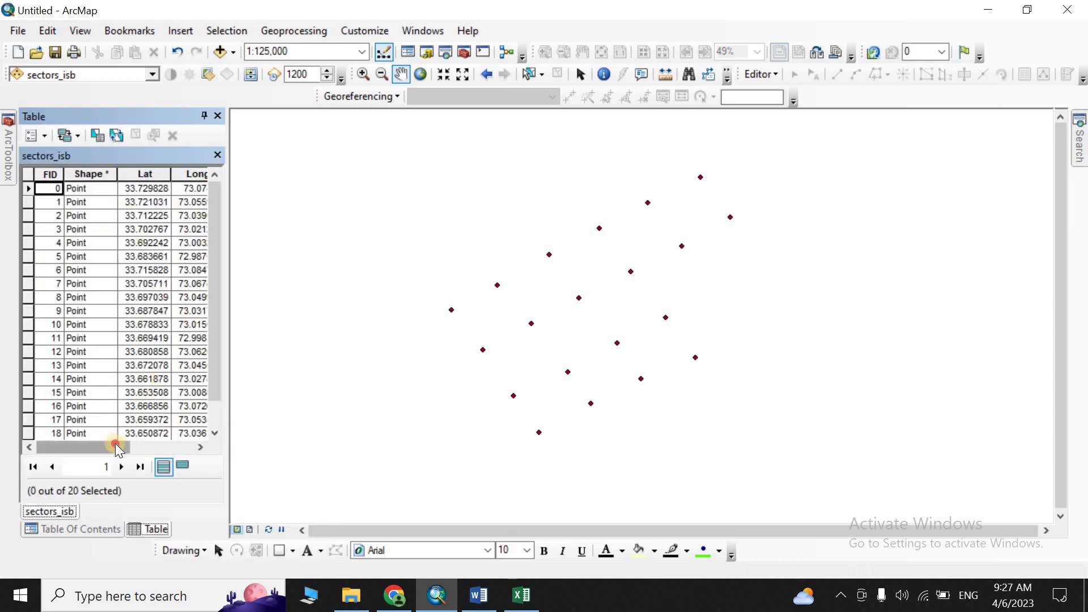
left_click_drag(116, 444, 184, 447)
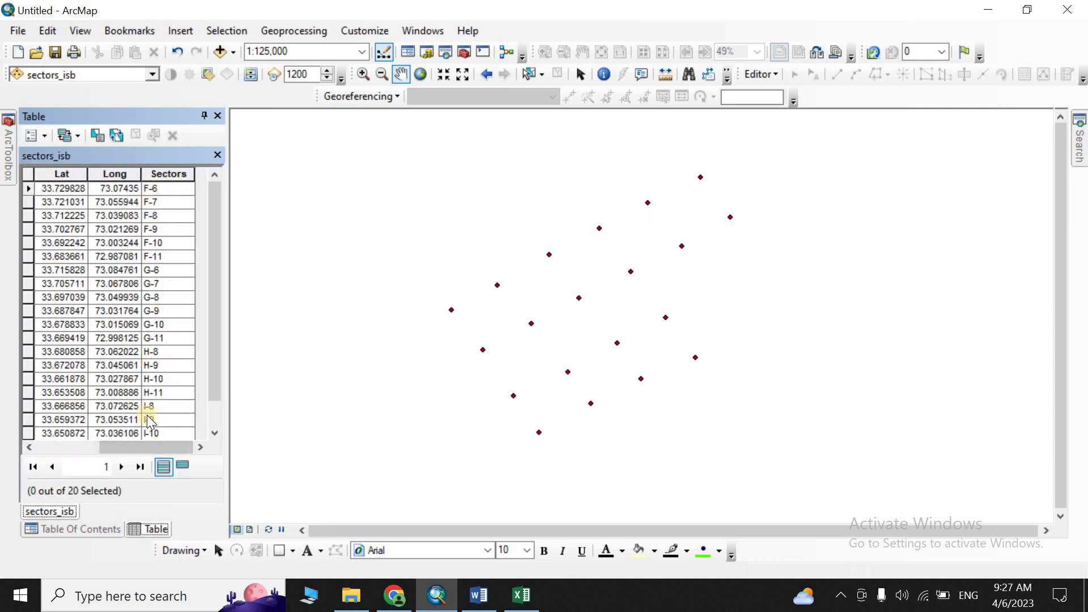
left_click(110, 528)
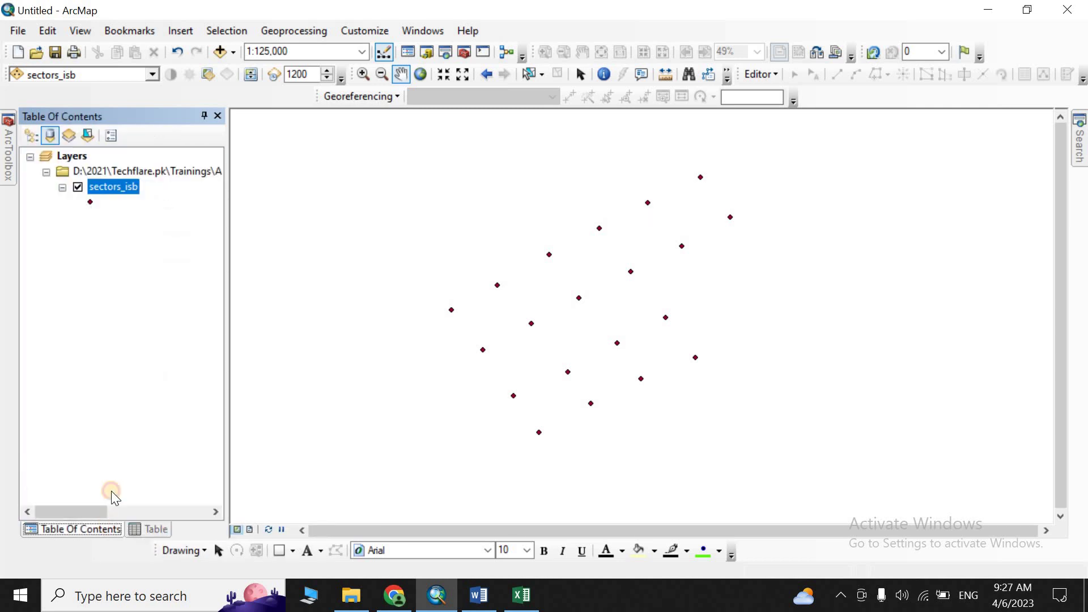
- Turn on feature labels for the sectors_isb layer to show the sector names beside the points
right_click(104, 188)
left_click(181, 379)
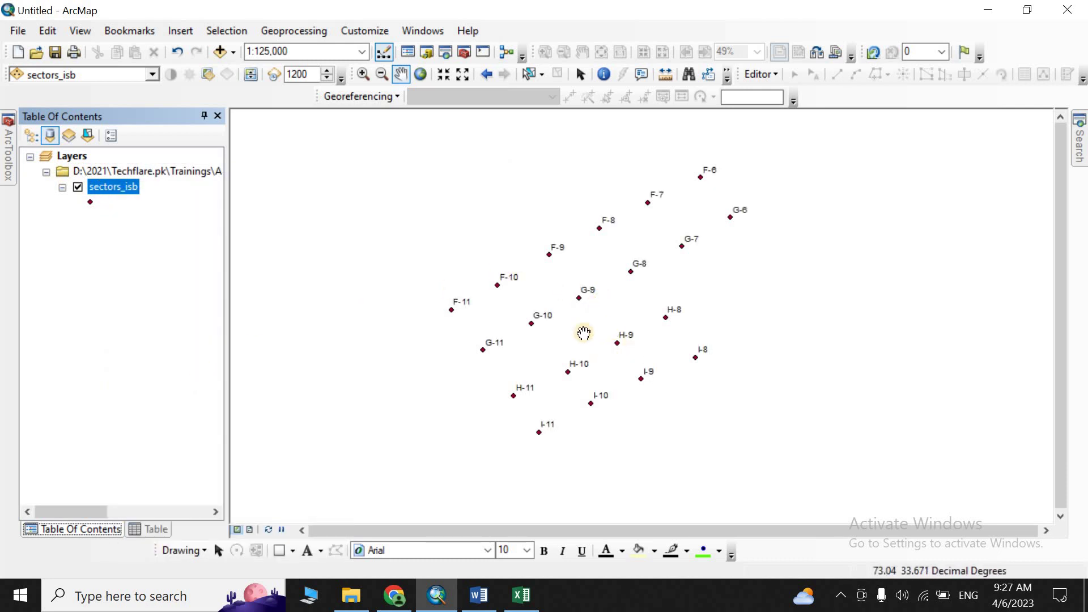
scroll(586, 302, "up", 1)
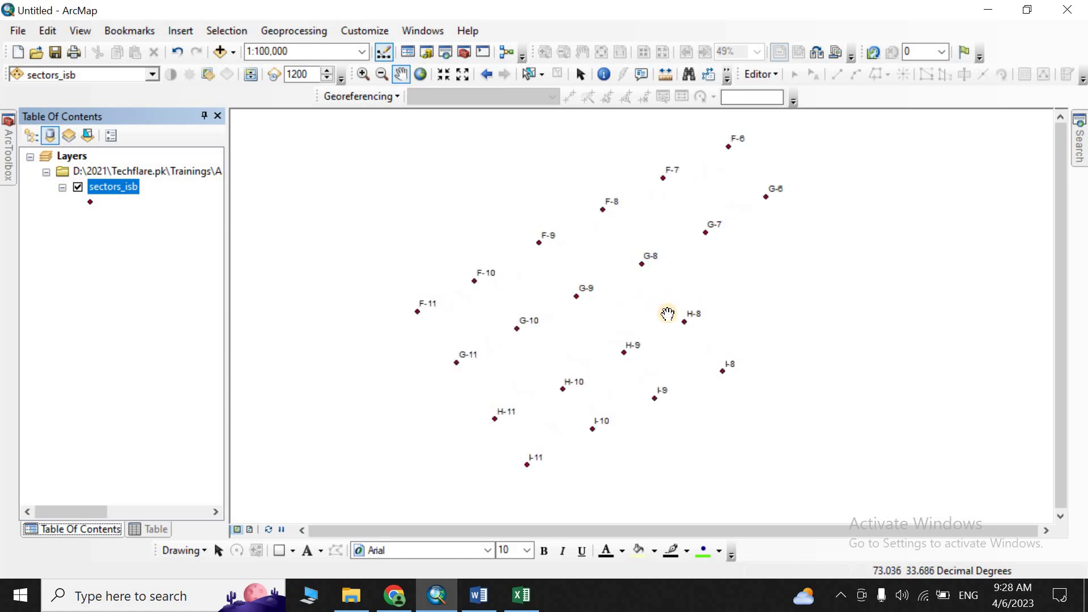
- Open the sectors_isb attribute table again to compare its sector records with the labelled points on the map
right_click(96, 188)
left_click(153, 236)
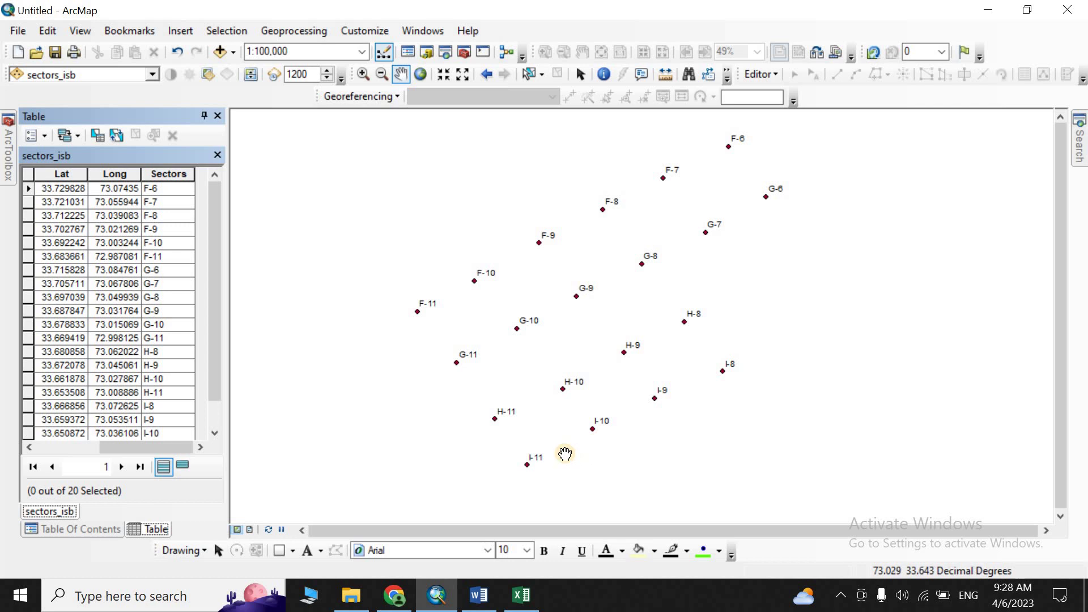
scroll(585, 339, "up", 1)
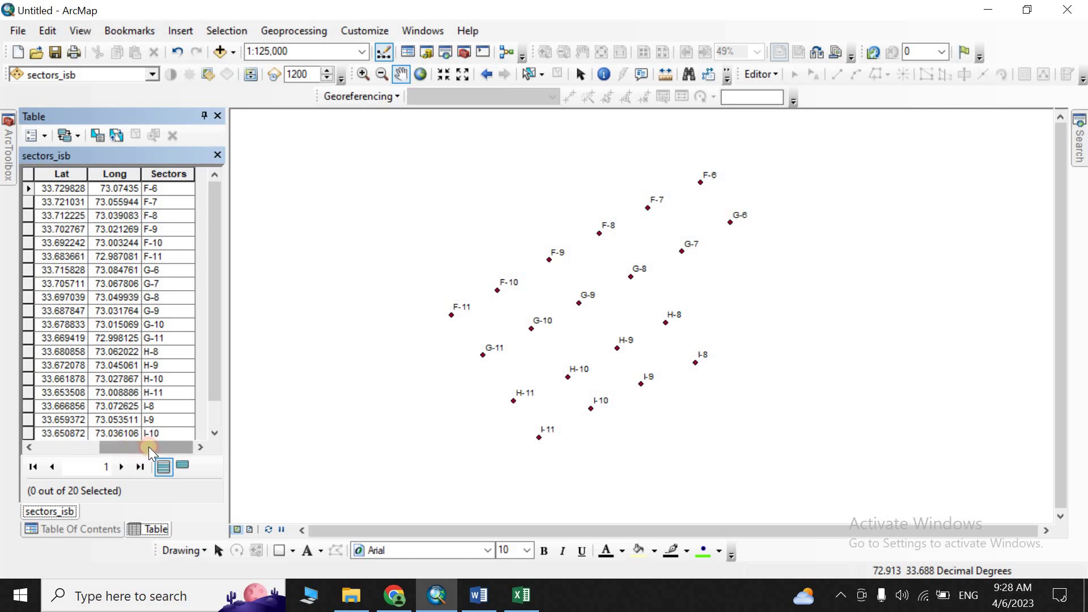
- Switch to Word to review the degree conversion formula in DMS to DD.docx, and return to the labelled map in ArcMap
left_click(478, 593)
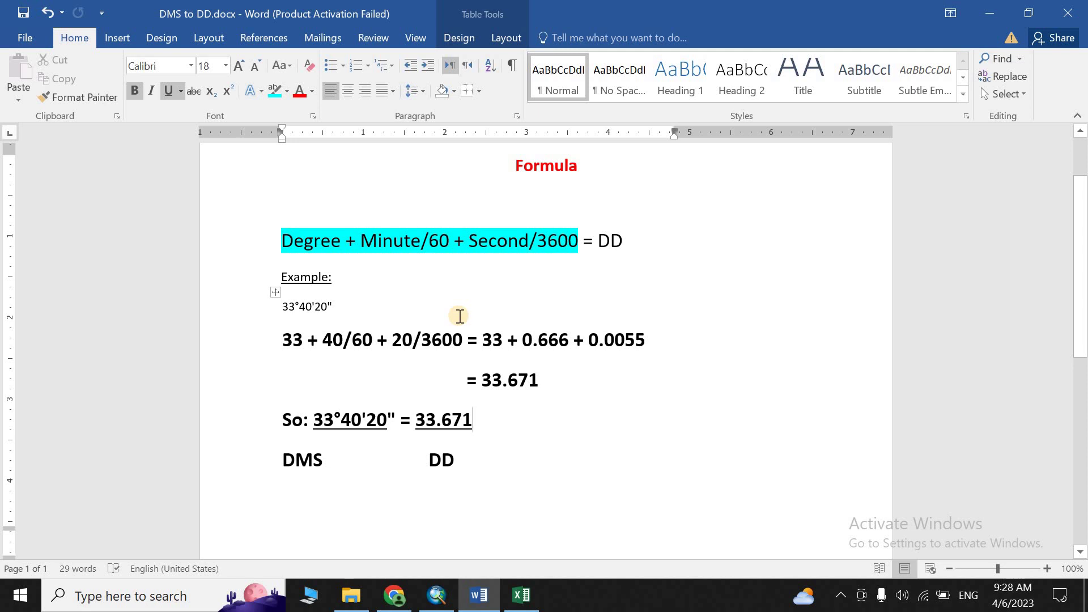
left_click(436, 595)
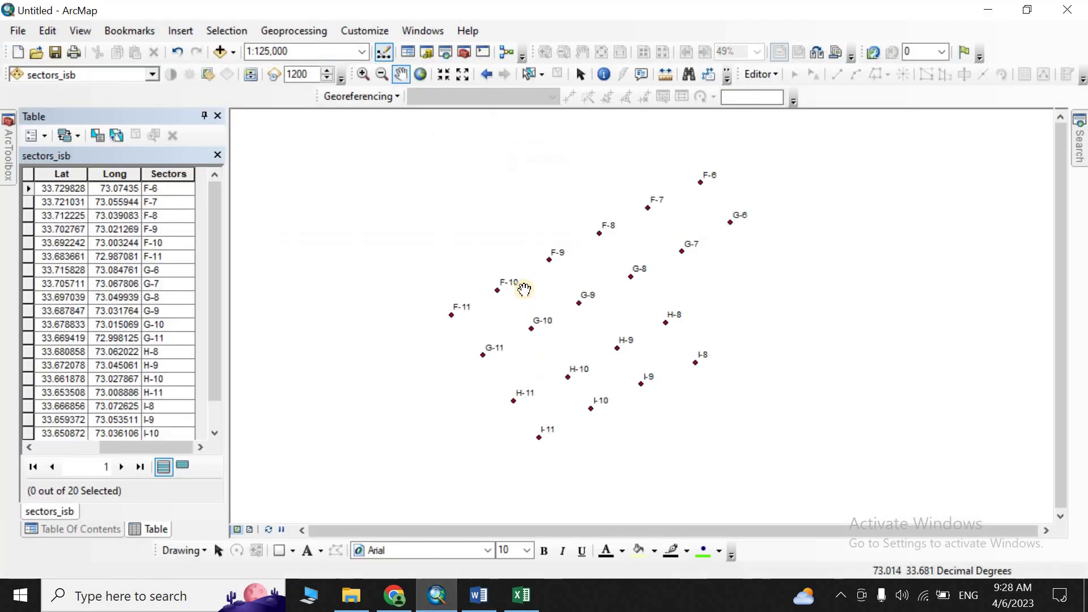
scroll(524, 290, "up", 2)
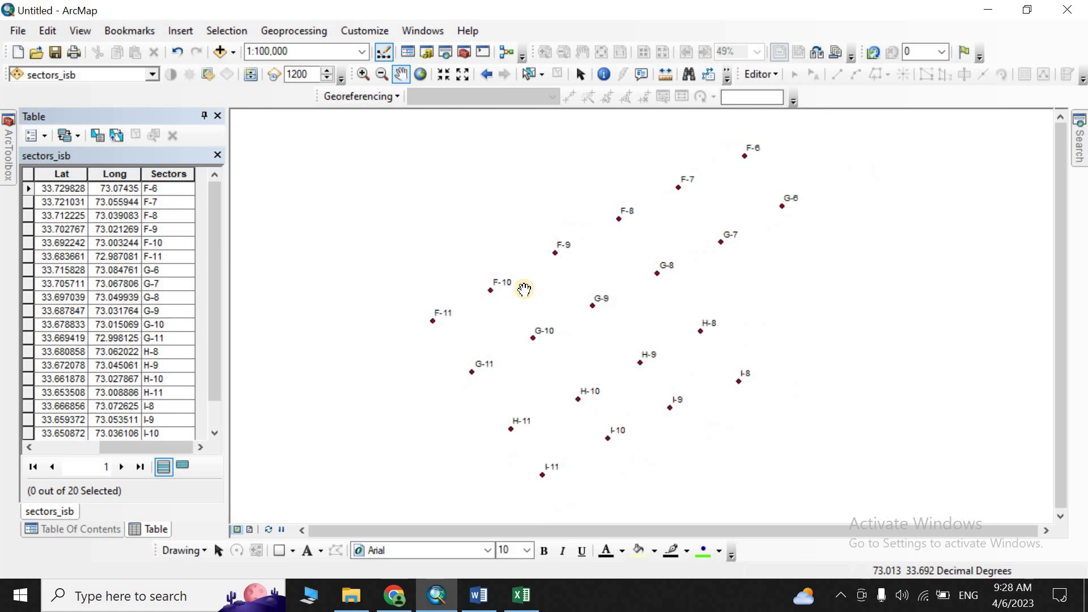